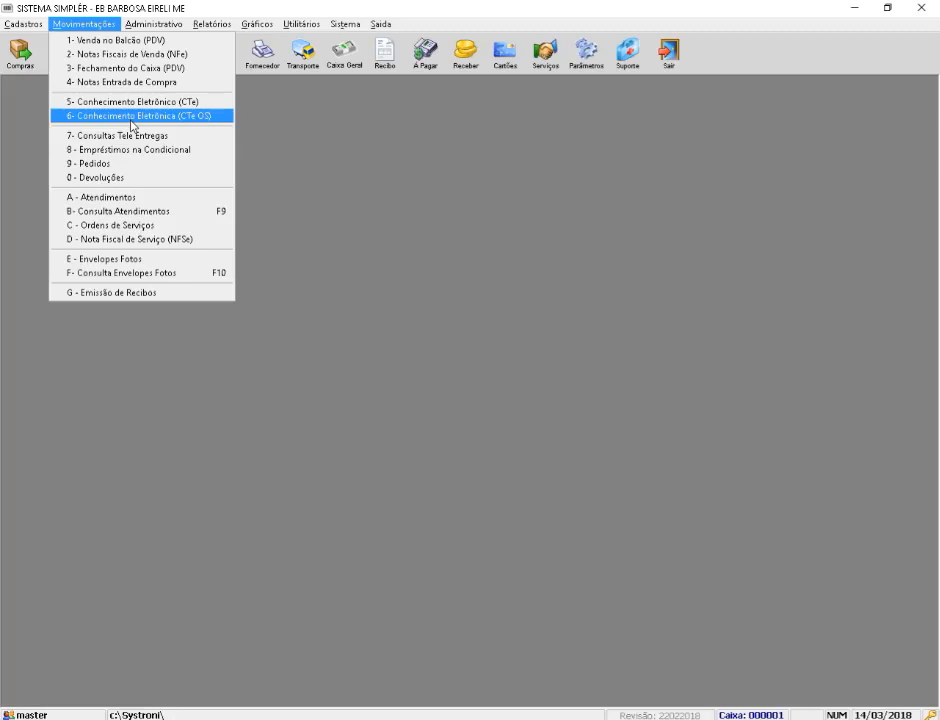
Step: Open Movimentações > 6- Conhecimento Eletrônico (CTe OS) to list the existing CT-e OS records
{"action": "left_click", "coordinate": [131, 116]}
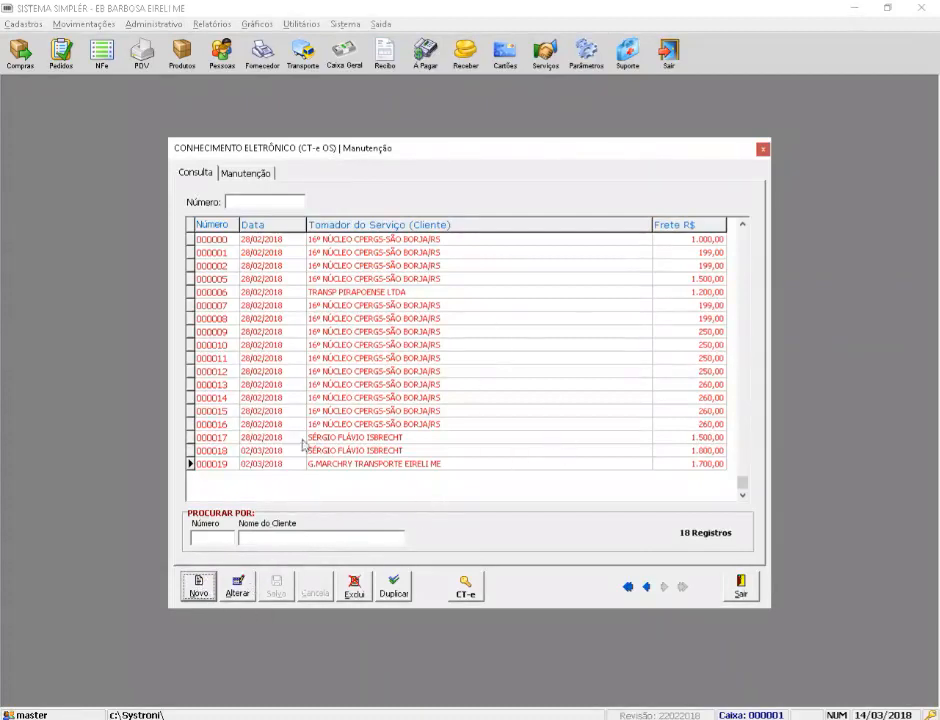
{"action": "mouse_move", "coordinate": [388, 318]}
{"action": "left_mouse_down"}
{"action": "mouse_move", "coordinate": [390, 305]}
{"action": "mouse_move", "coordinate": [390, 369]}
{"action": "mouse_move", "coordinate": [395, 330]}
{"action": "left_mouse_up"}
{"action": "left_click", "coordinate": [743, 257]}
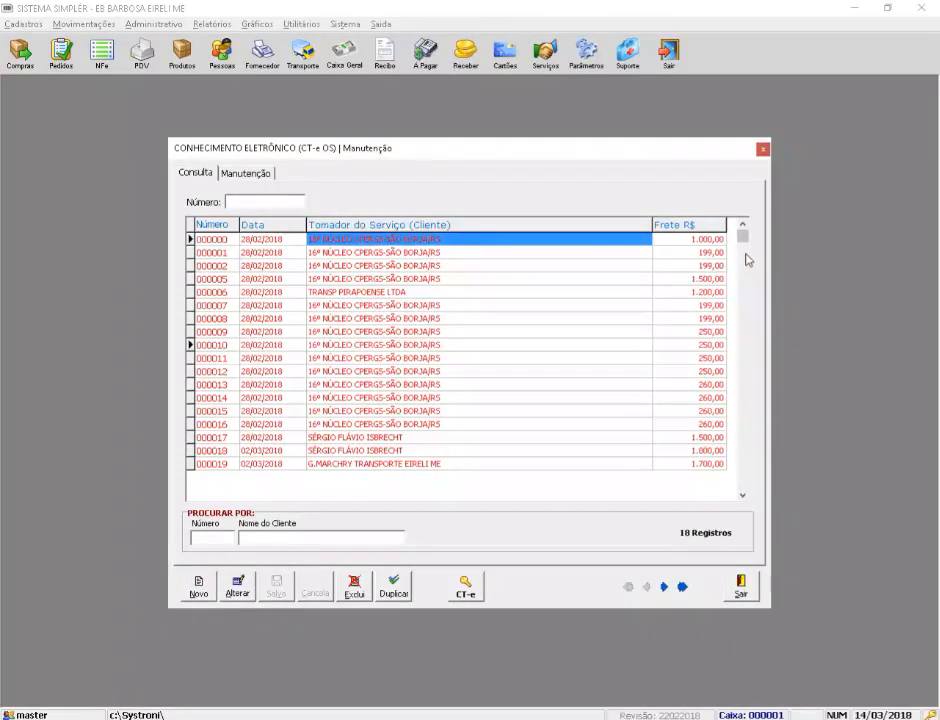
{"action": "left_click", "coordinate": [745, 486]}
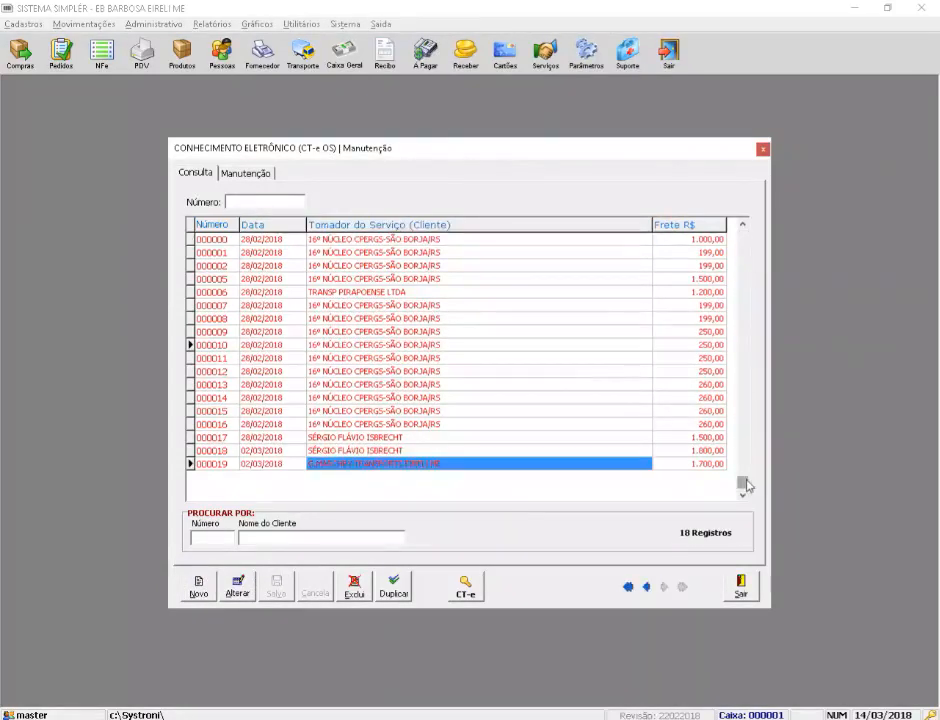
{"action": "left_click", "coordinate": [745, 256]}
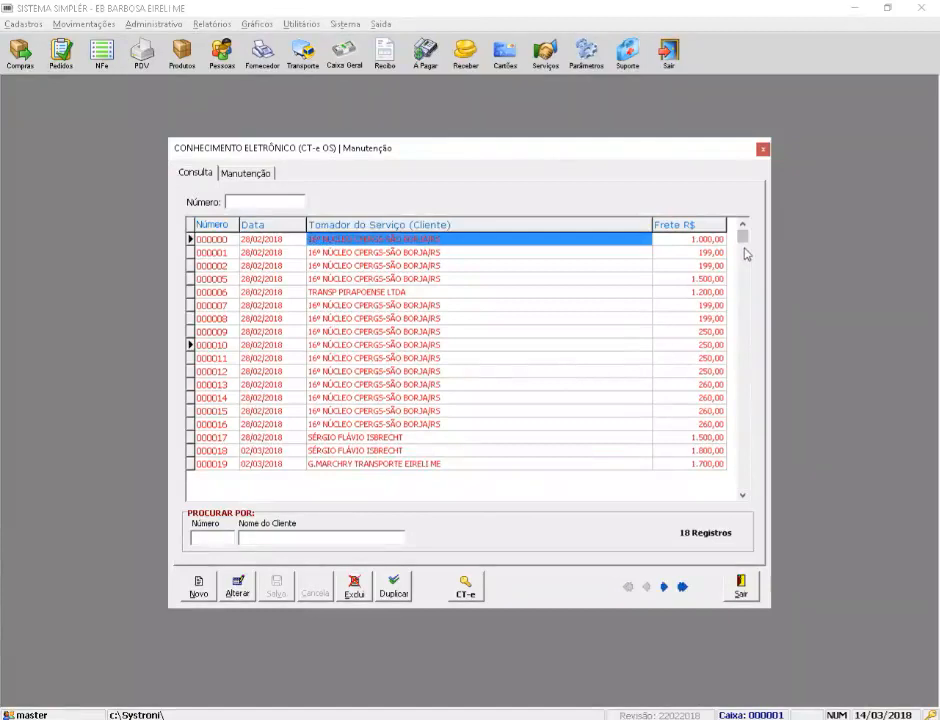
{"action": "left_click", "coordinate": [346, 437]}
{"action": "left_click", "coordinate": [352, 464]}
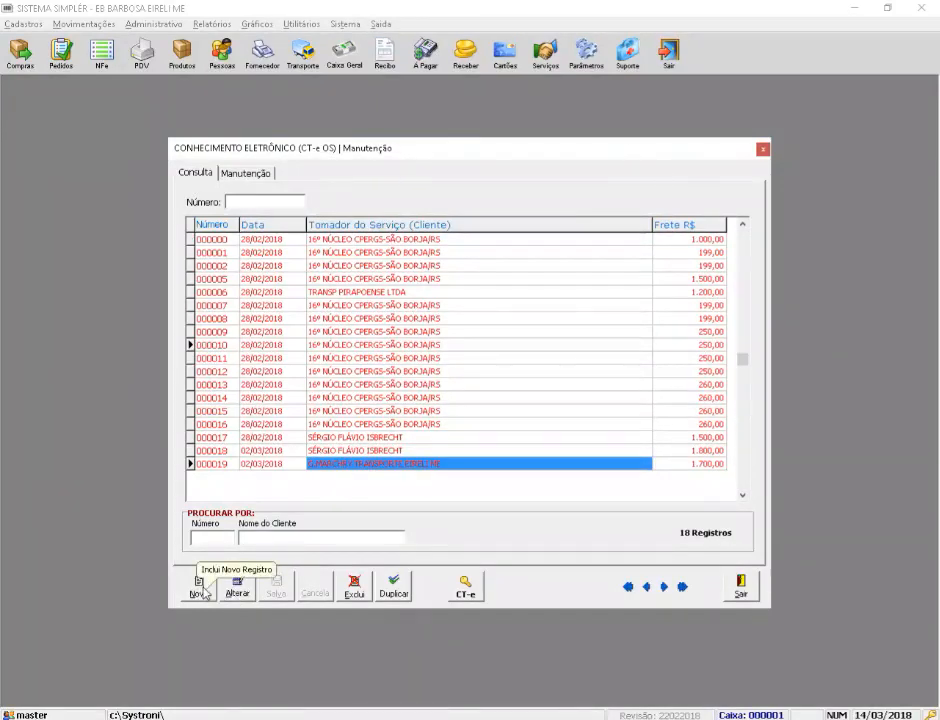
Step: Create CT-e OS 000020 (series 001, 14/03/2018) from SAO BORJA/RS, keeping issue form NORMAL
{"action": "left_click", "coordinate": [199, 591]}
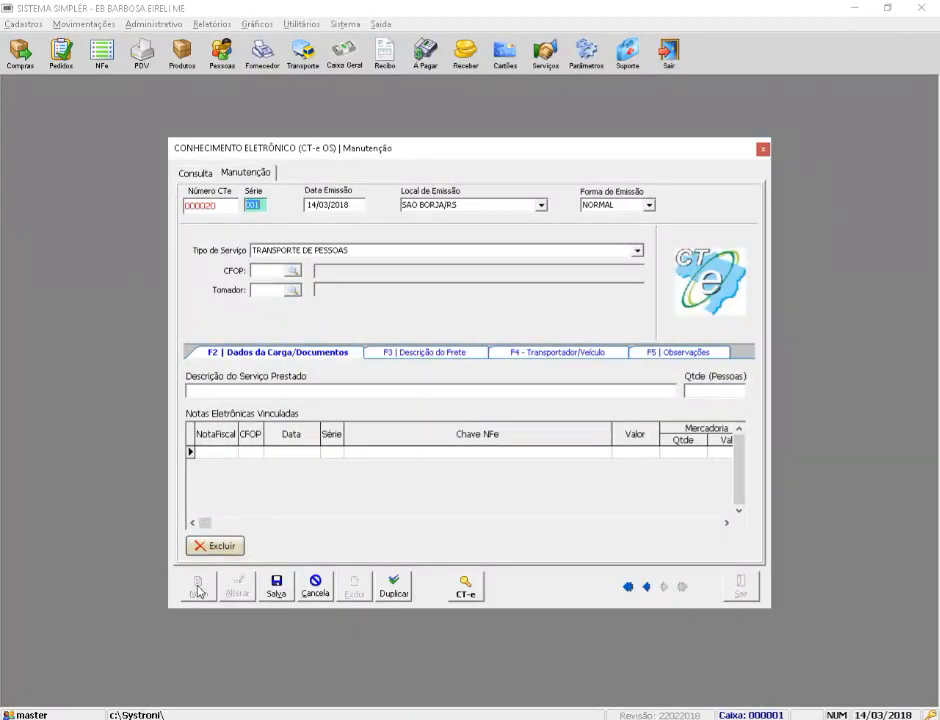
{"action": "key", "text": "Tab"}
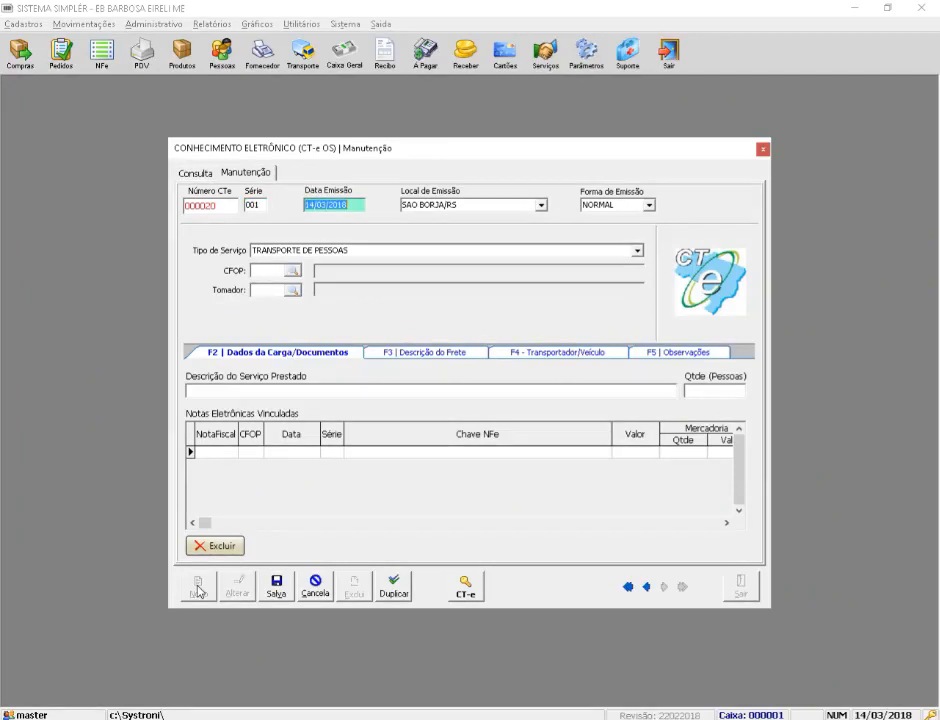
{"action": "key", "text": "Tab"}
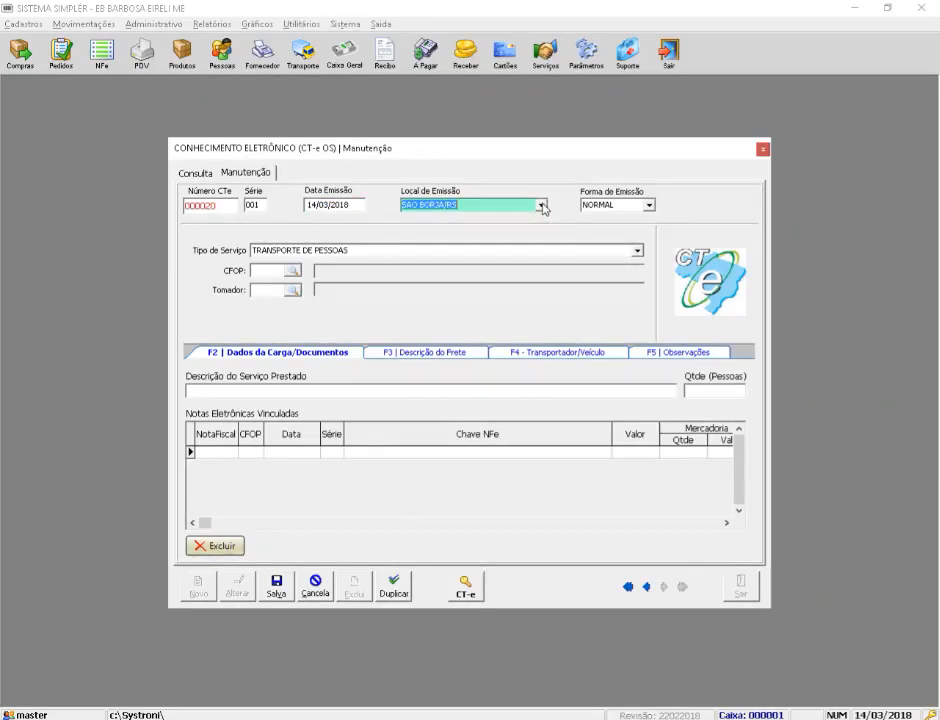
{"action": "left_click", "coordinate": [541, 205]}
{"action": "left_click", "coordinate": [541, 206]}
{"action": "key", "text": "Tab"}
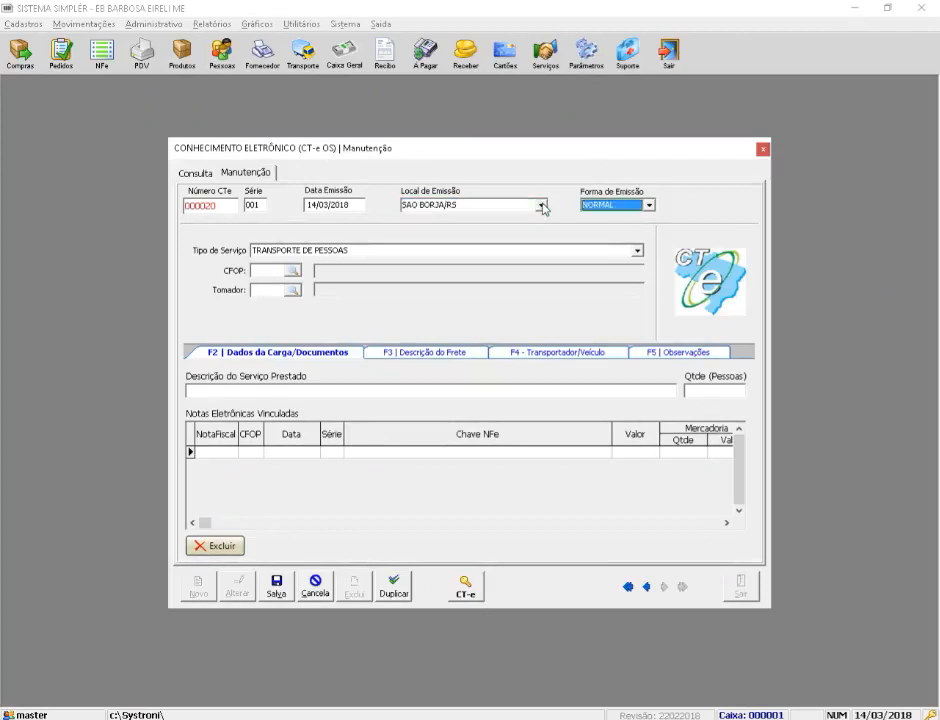
{"action": "left_click", "coordinate": [651, 207]}
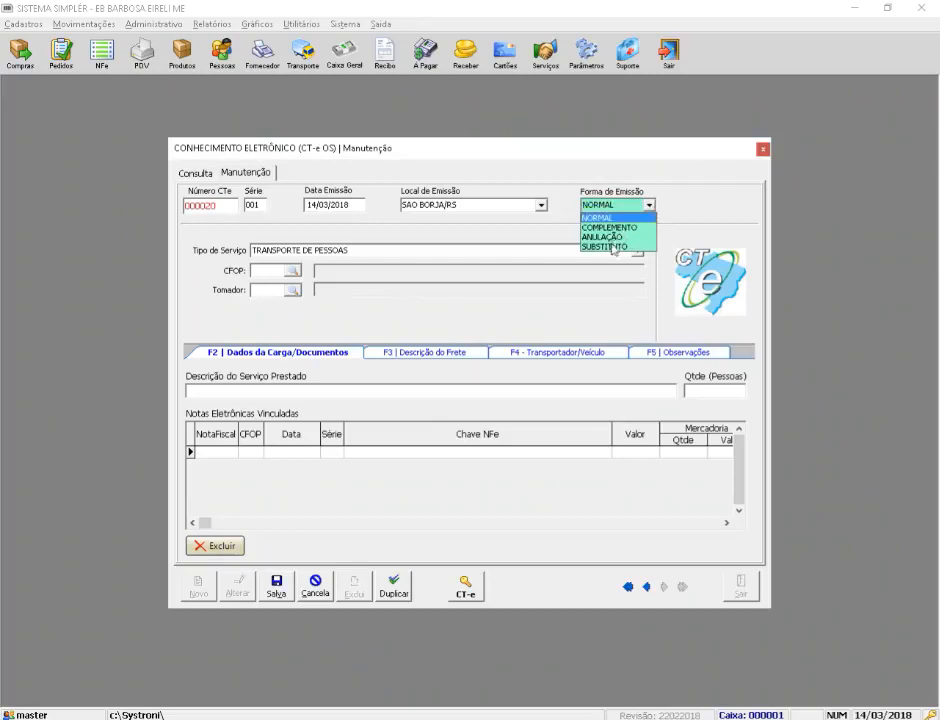
{"action": "left_click", "coordinate": [650, 207]}
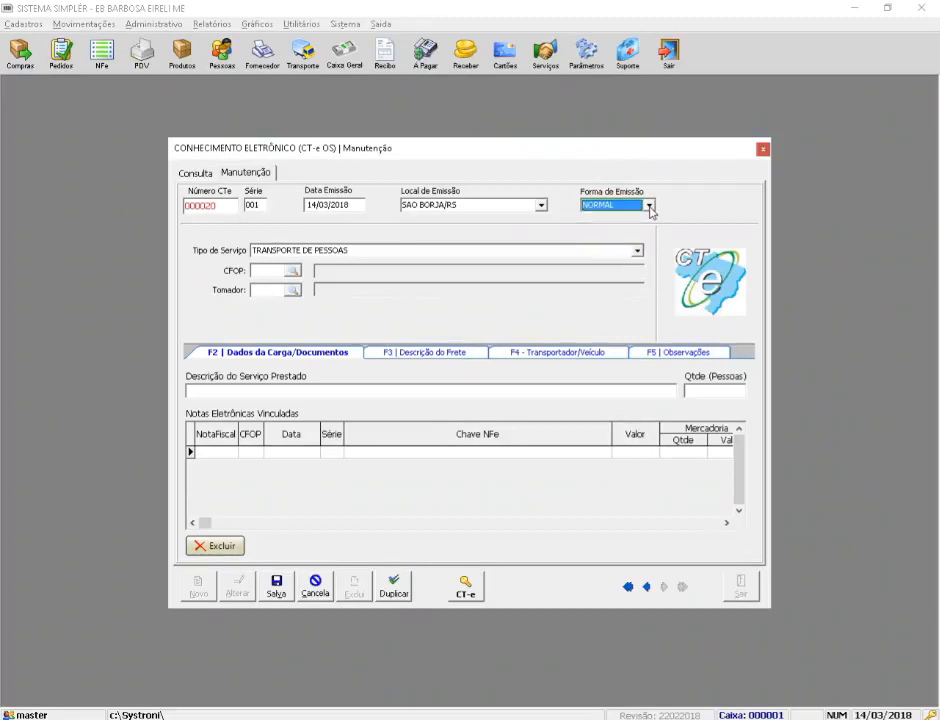
{"action": "key", "text": "Tab"}
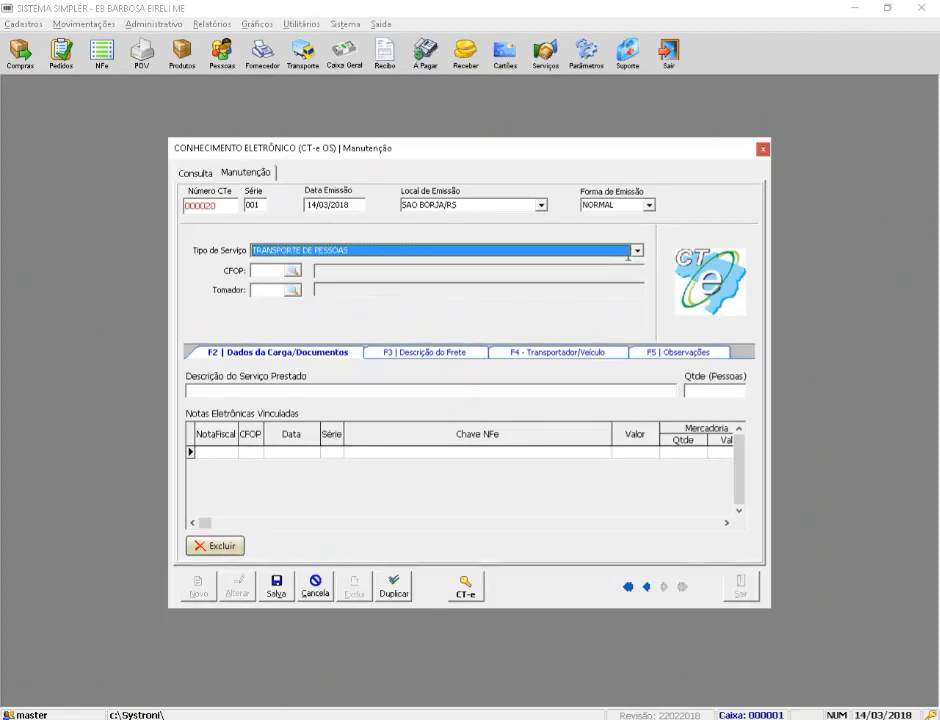
{"action": "left_click", "coordinate": [636, 250]}
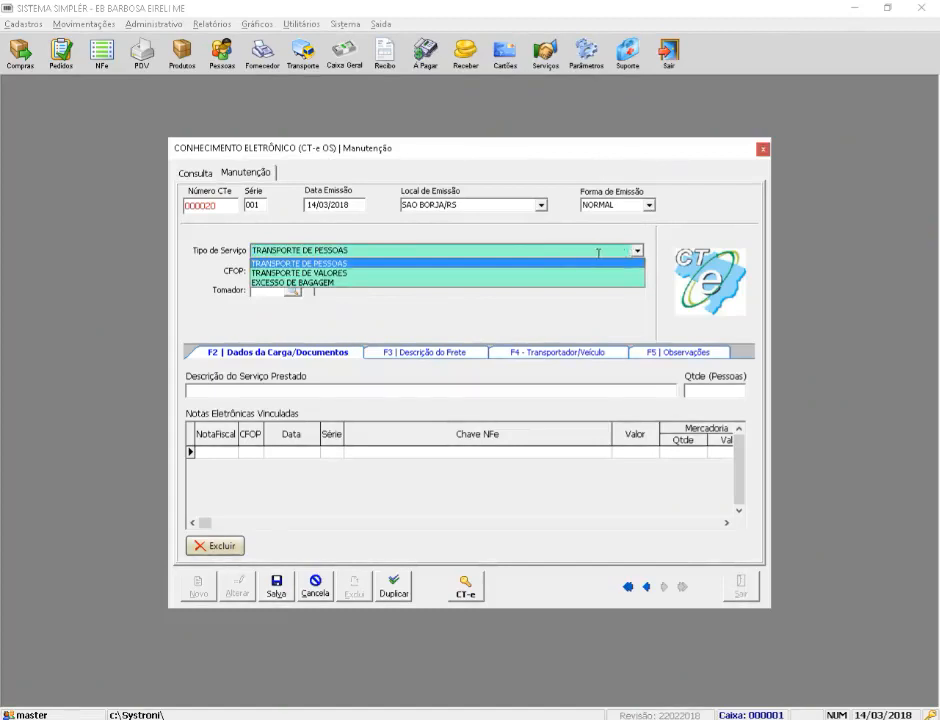
{"action": "left_click", "coordinate": [345, 273]}
{"action": "left_click", "coordinate": [635, 252]}
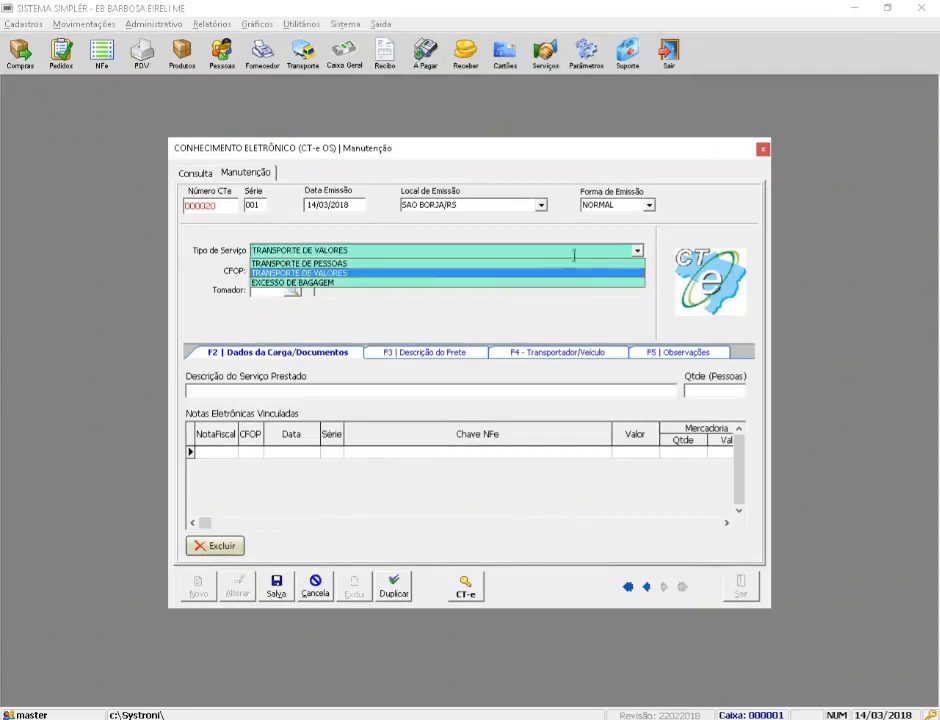
{"action": "left_click", "coordinate": [324, 284]}
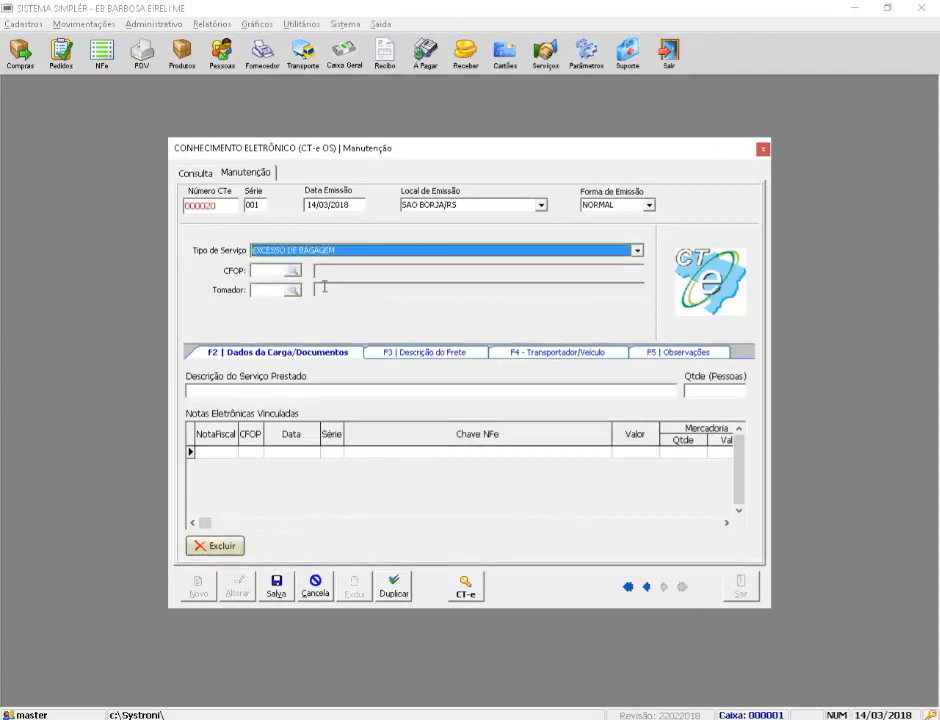
{"action": "left_click", "coordinate": [637, 252]}
{"action": "left_click", "coordinate": [326, 263]}
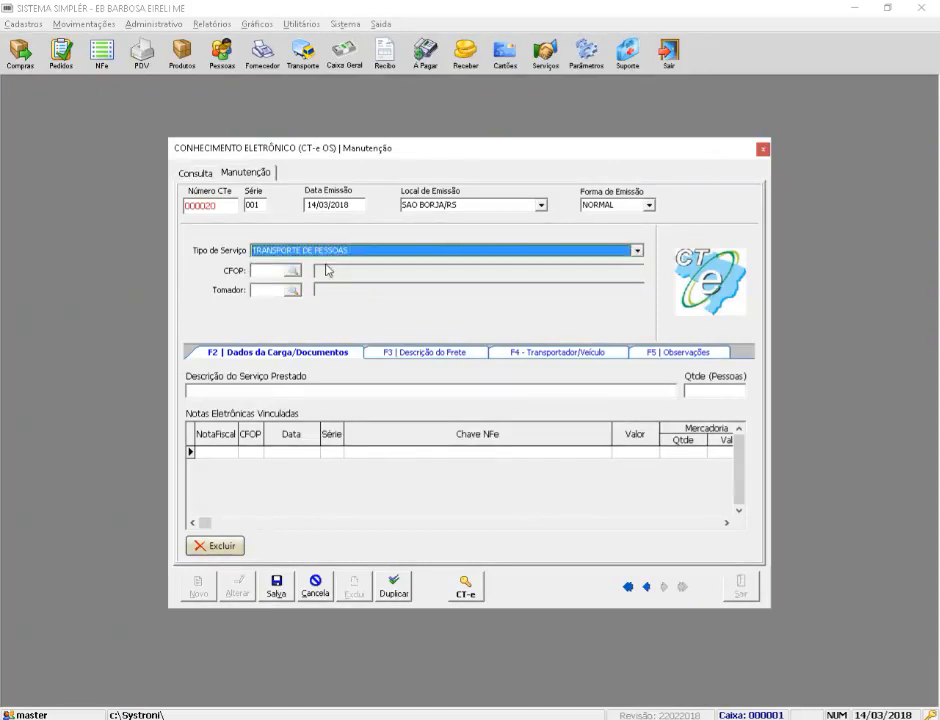
{"action": "key", "text": "Tab"}
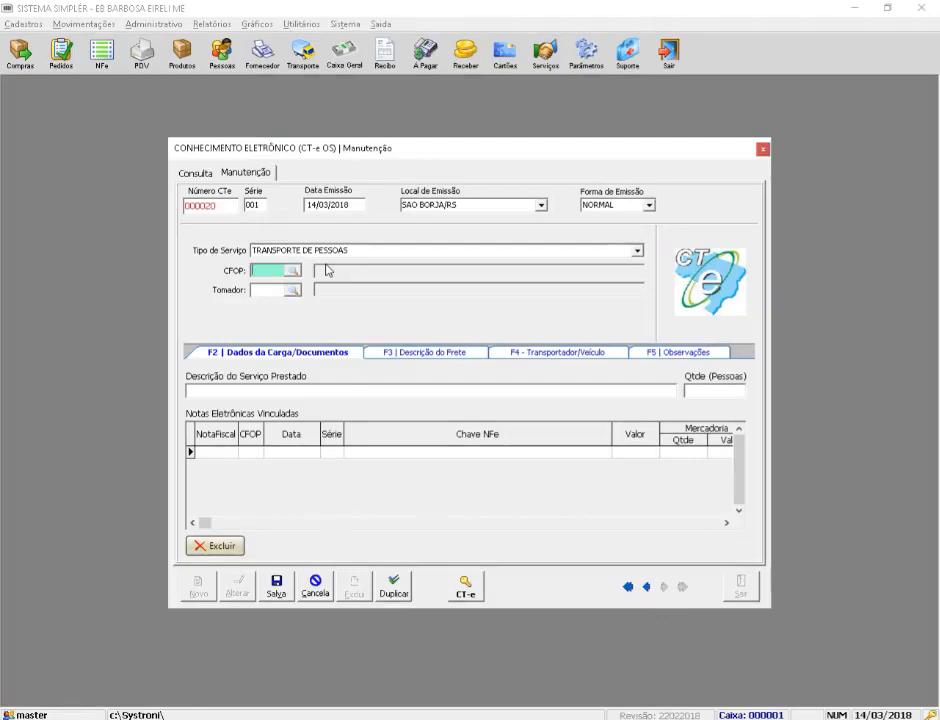
Step: Search the CFOP lookup for '5.' and choose 5.353 TRANSPORTE DE PASSAGEIROS
{"action": "left_click", "coordinate": [292, 271]}
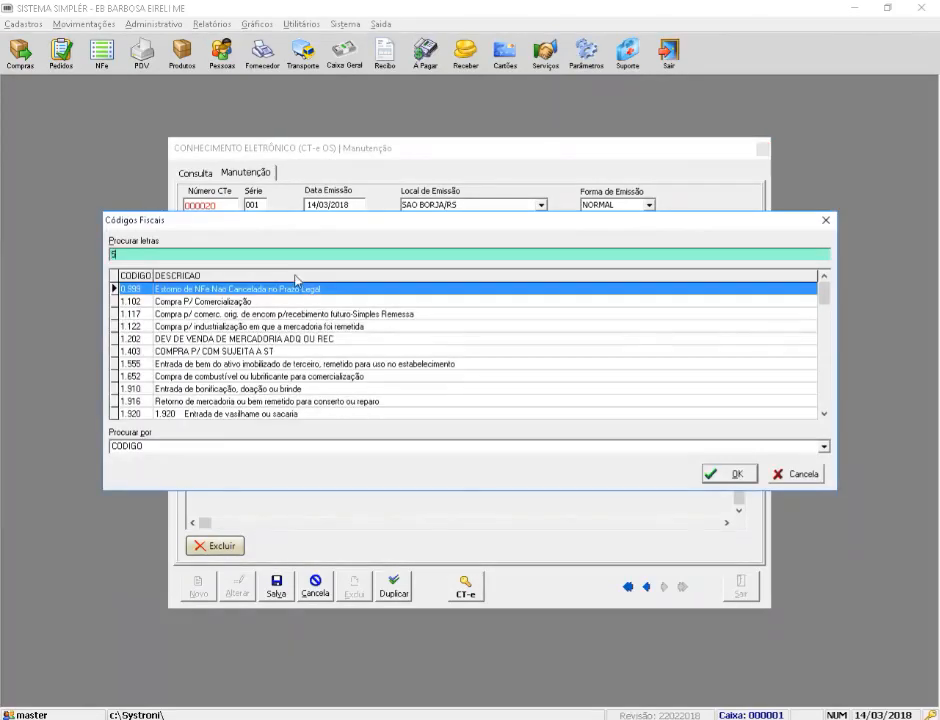
{"action": "type", "text": "53"}
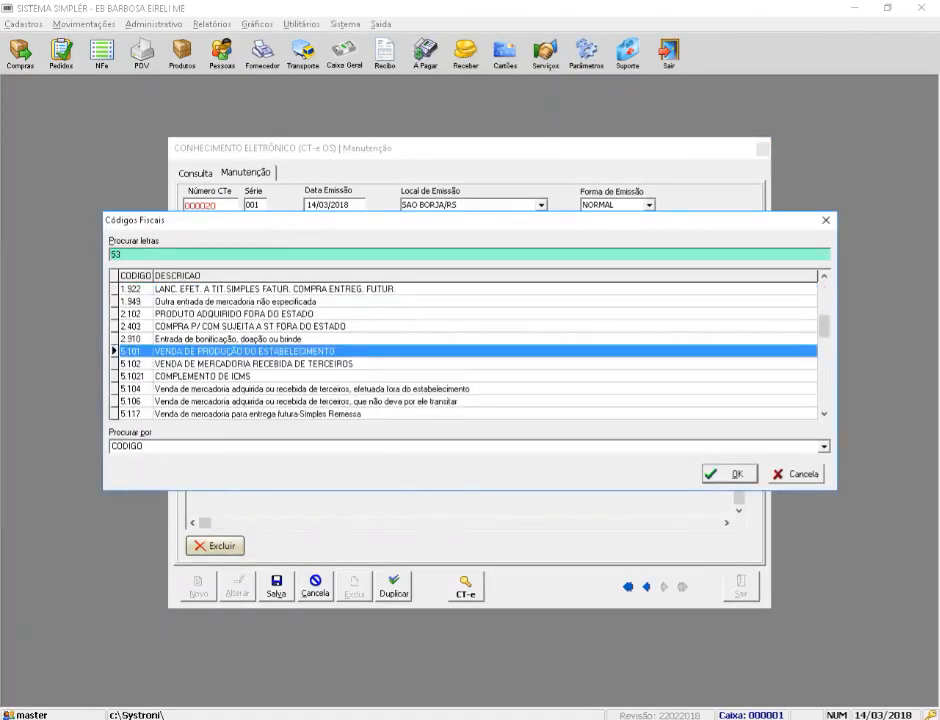
{"action": "type", "text": "5"}
{"action": "key", "text": "BackSpace"}
{"action": "key", "text": "BackSpace"}
{"action": "key", "text": "BackSpace"}
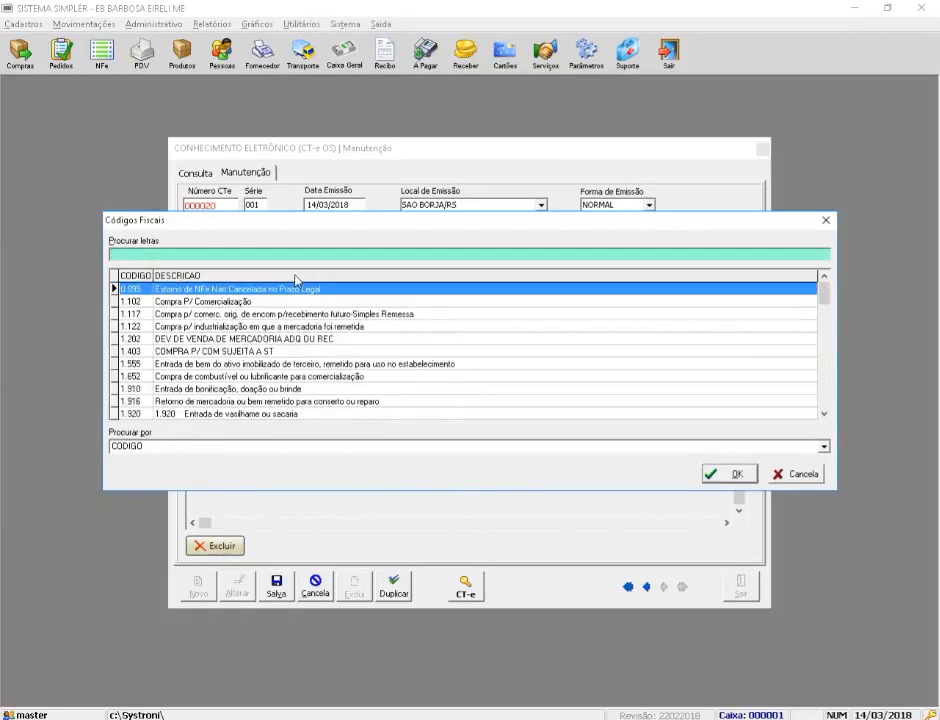
{"action": "type", "text": "5."}
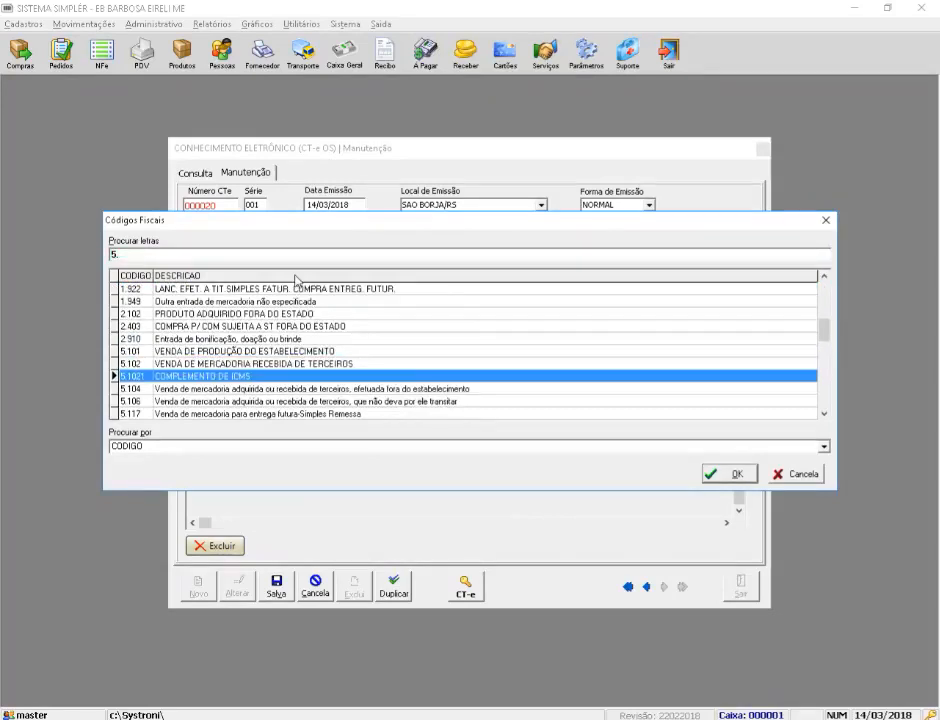
{"action": "key", "text": "Down"}
{"action": "key", "text": "Down"}
{"action": "key", "text": "Down"}
{"action": "key", "text": "Down"}
{"action": "key", "text": "Down"}
{"action": "key", "text": "Up"}
{"action": "key", "text": "Up"}
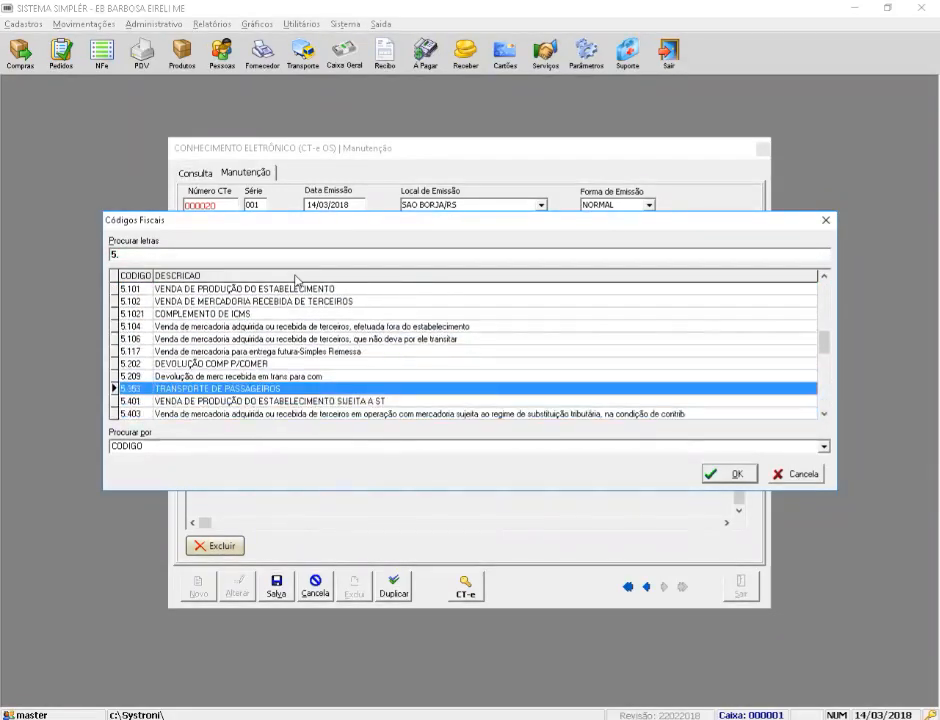
{"action": "key", "text": "Return"}
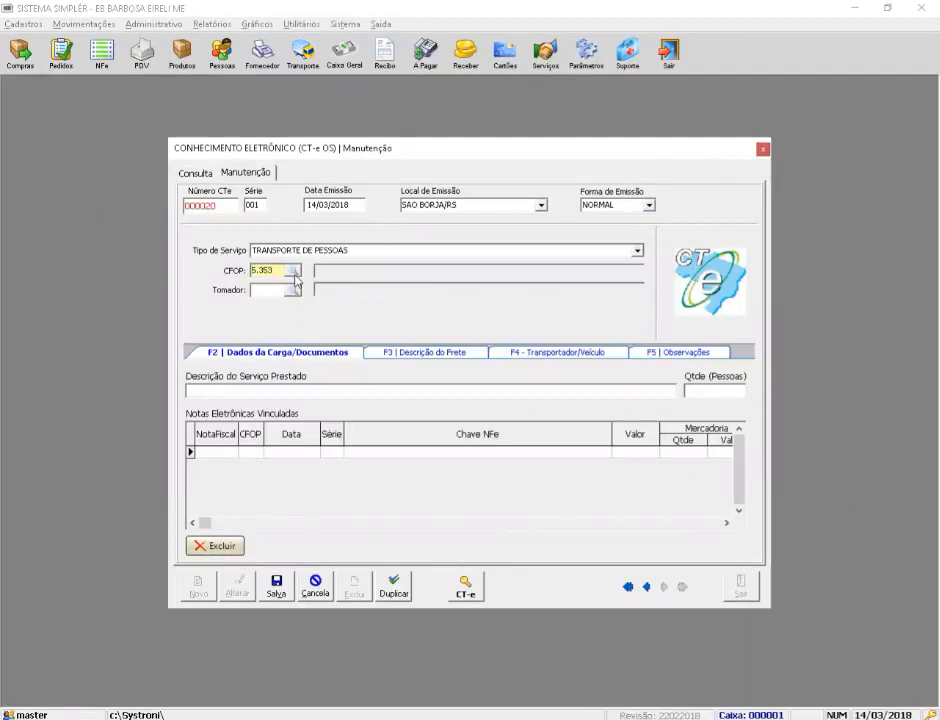
{"action": "key", "text": "Return"}
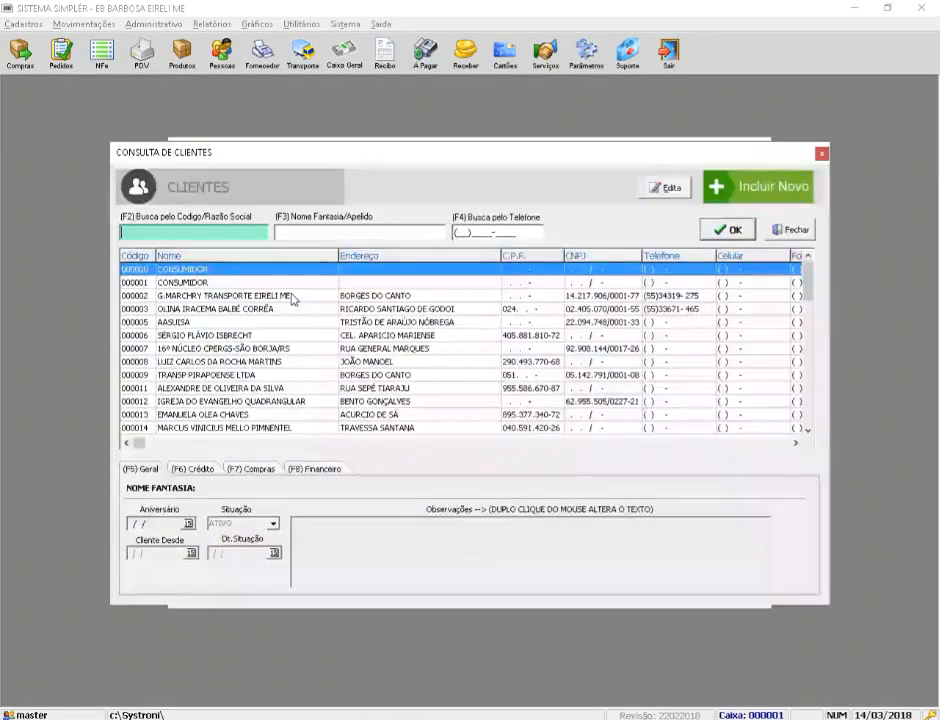
Step: Search clients for 'SER' and confirm the selected client as the CT-e's Tomador
{"action": "left_click", "coordinate": [291, 290]}
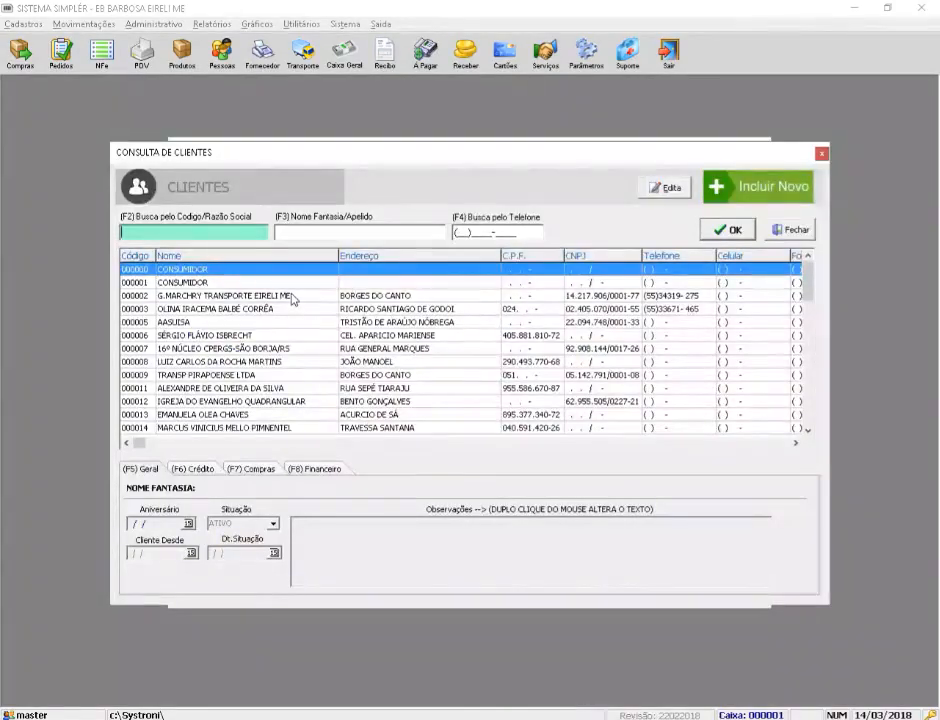
{"action": "type", "text": "SER"}
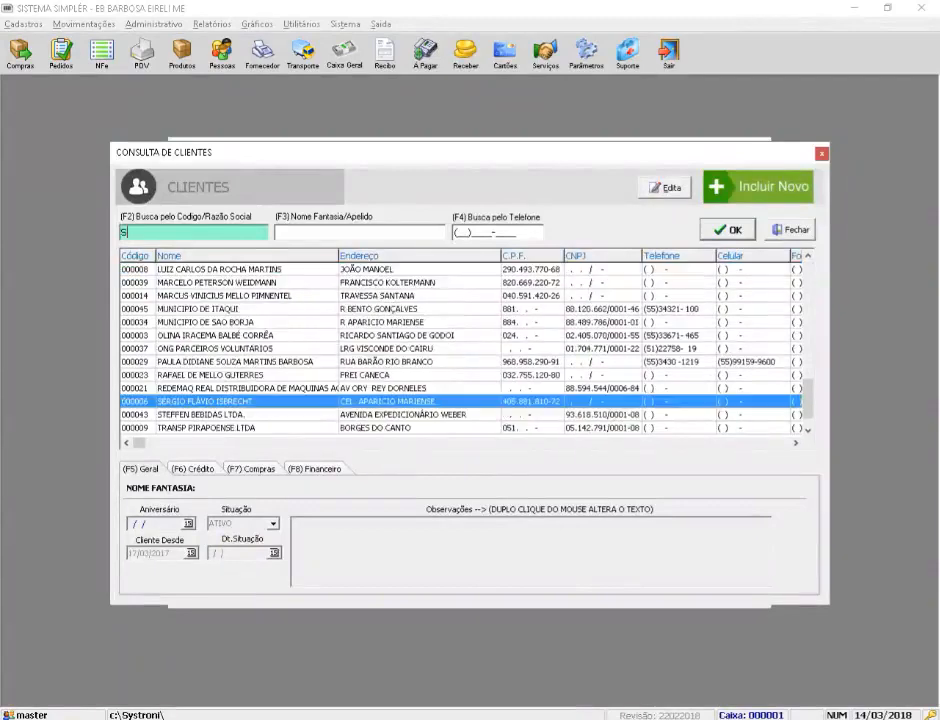
{"action": "key", "text": "Down"}
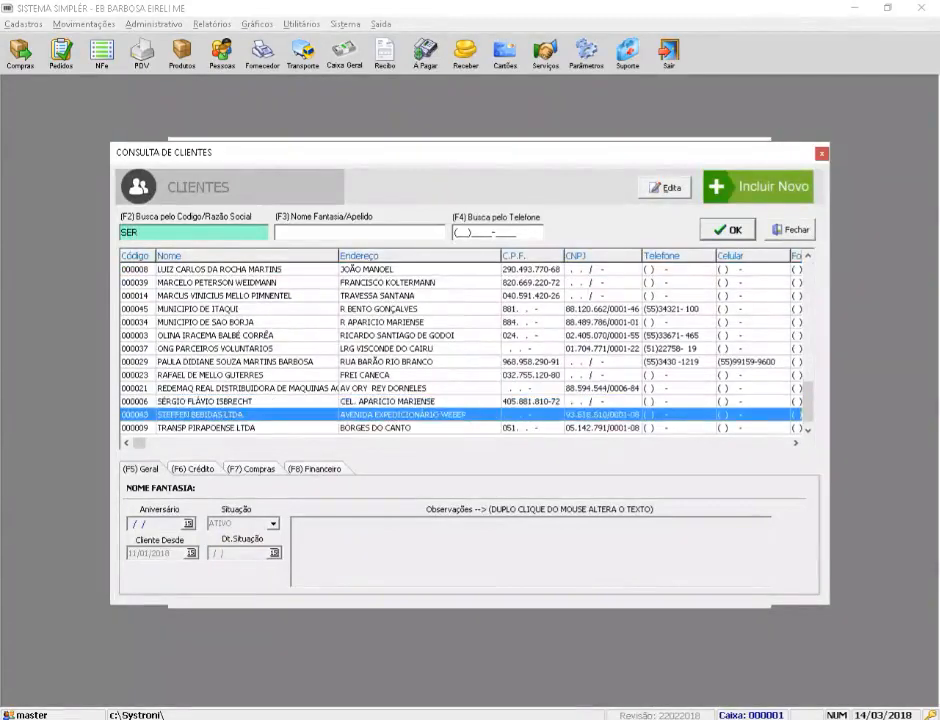
{"action": "key", "text": "Up"}
{"action": "key", "text": "Up"}
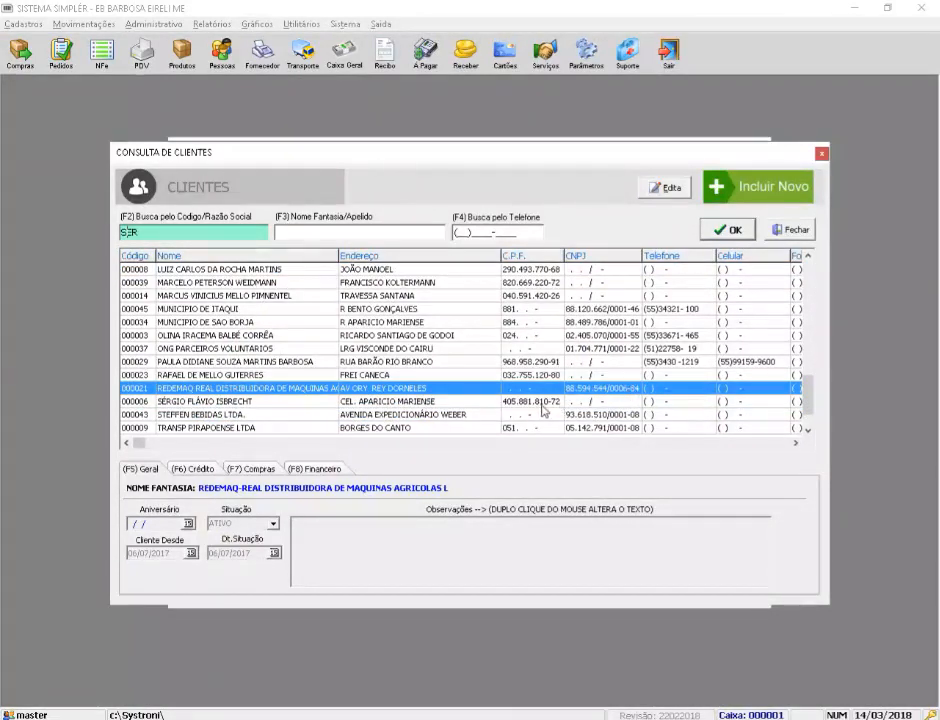
{"action": "key", "text": "Down"}
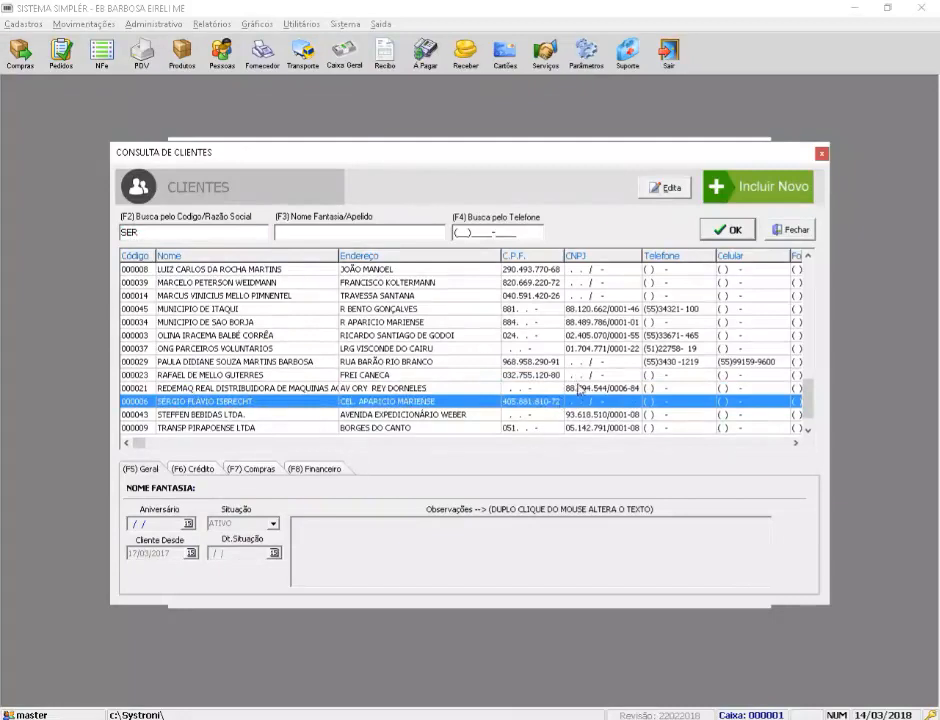
{"action": "left_click", "coordinate": [580, 389]}
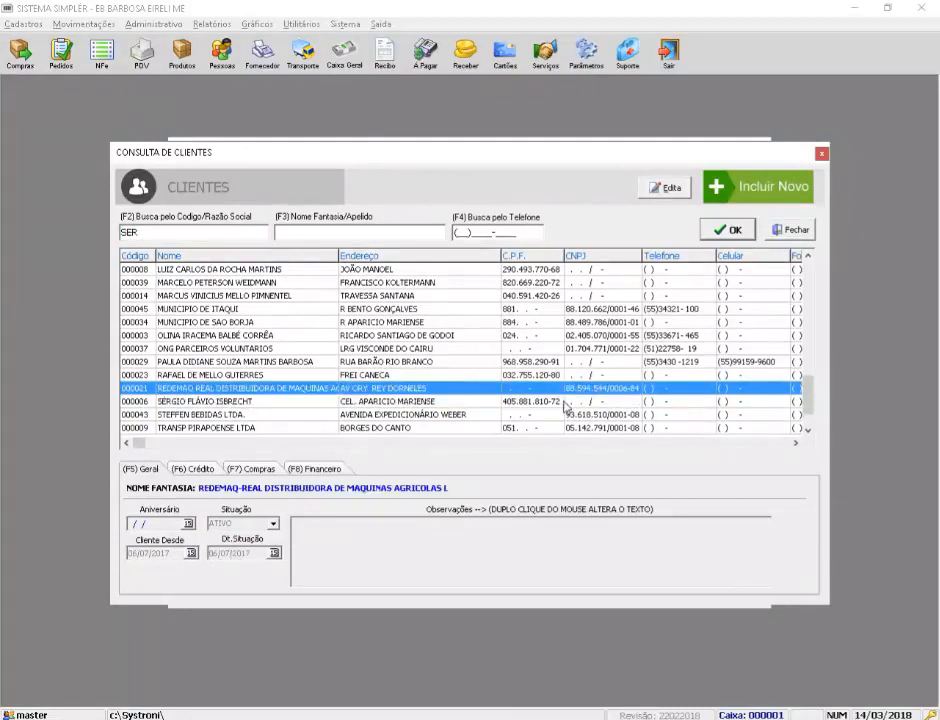
{"action": "left_click", "coordinate": [564, 403]}
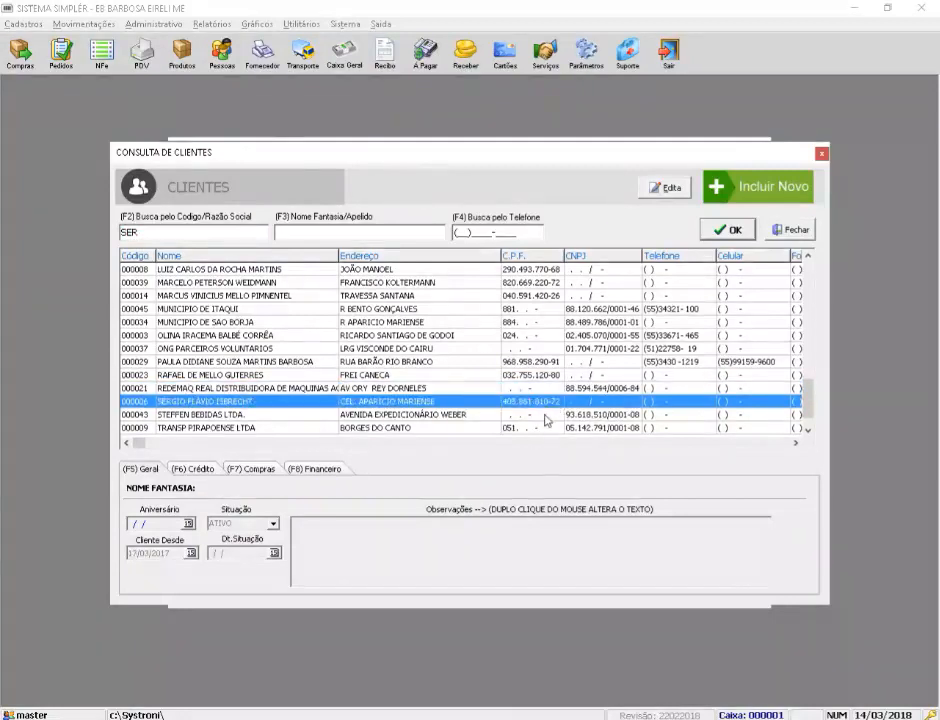
{"action": "key", "text": "Return"}
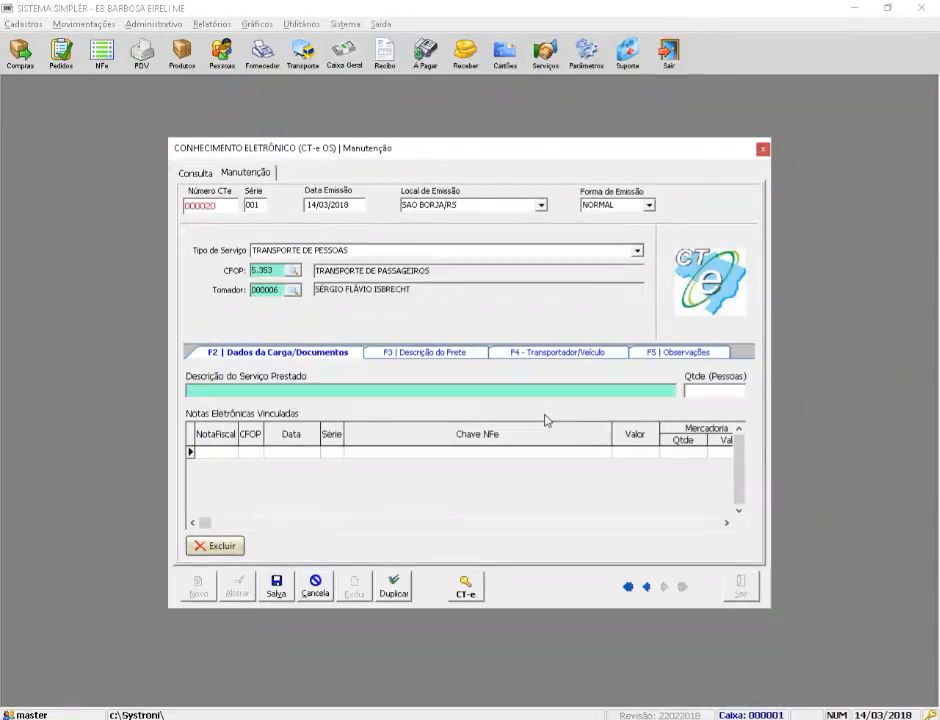
Step: Enter service description TRANSPORTE DE PASSAGEIROS with a quantity of 48 passengers
{"action": "type", "text": "TRANSPORTE DE PASSAGEIROS"}
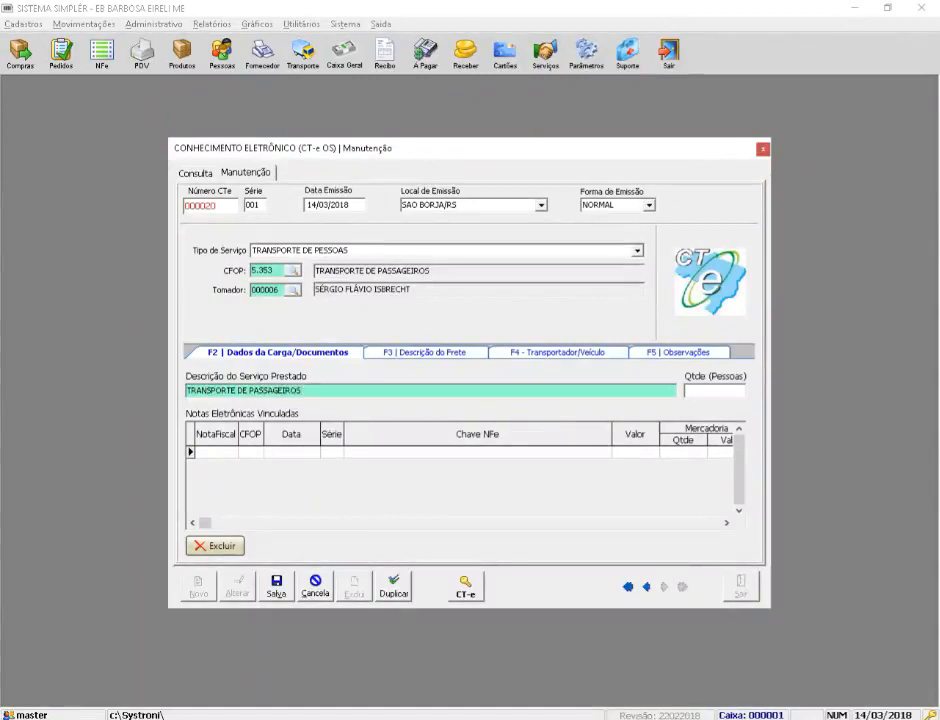
{"action": "left_click", "coordinate": [714, 390]}
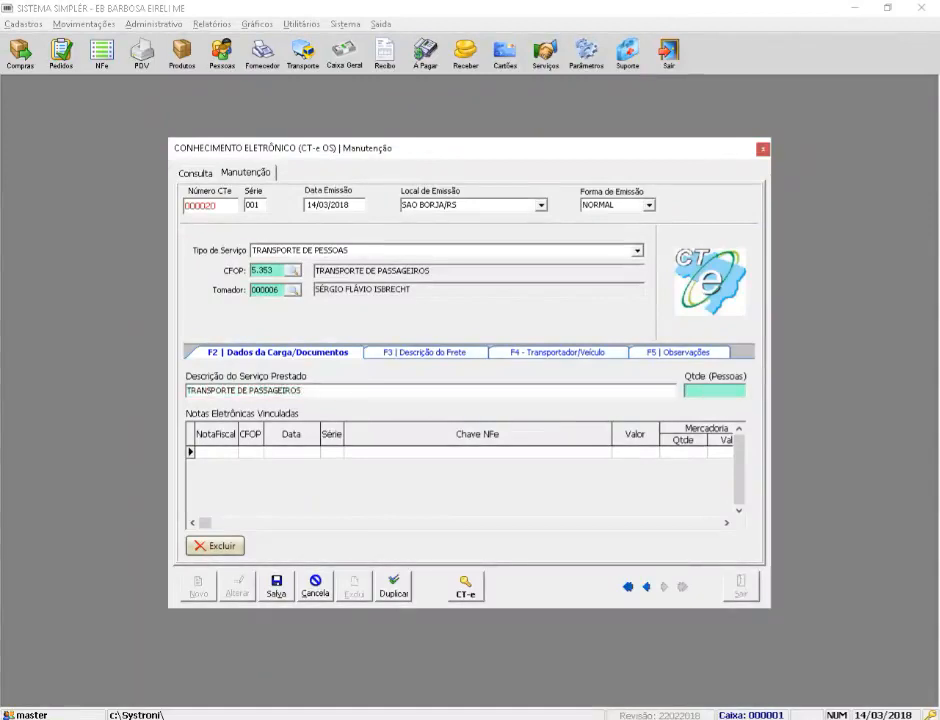
{"action": "type", "text": "48"}
Step: Review the freight, cargo/documents and description sections, then go to freight values
{"action": "key", "text": "F3"}
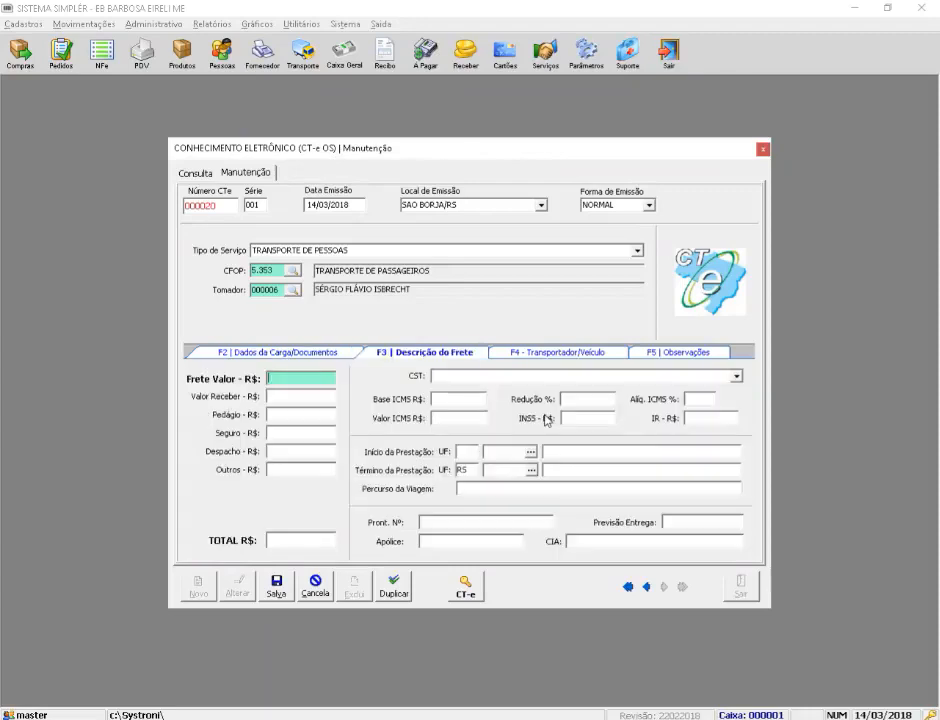
{"action": "left_click", "coordinate": [320, 356]}
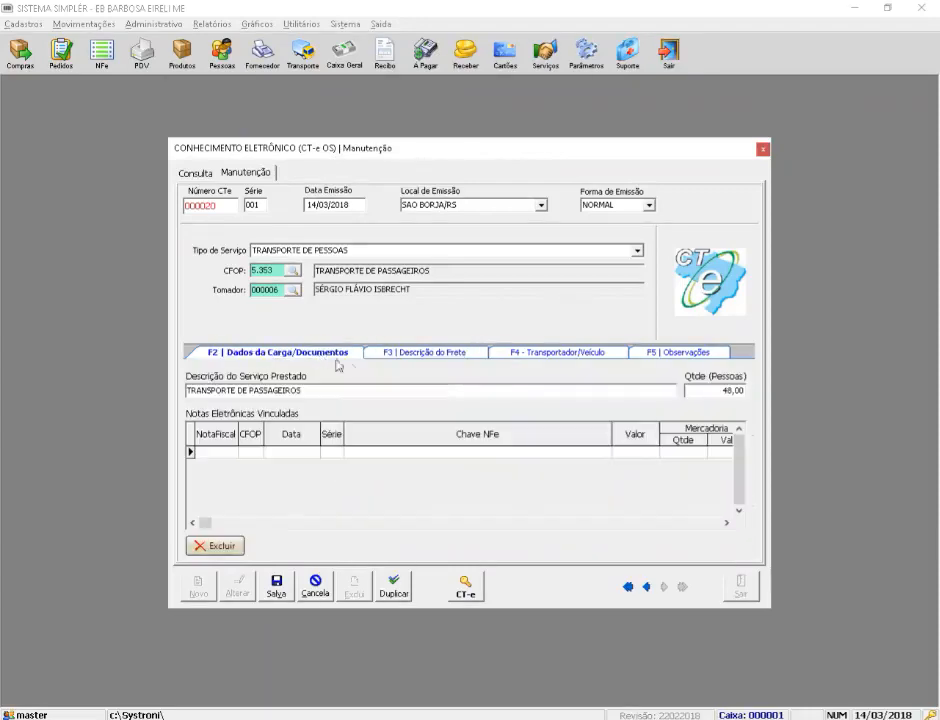
{"action": "left_click", "coordinate": [412, 356]}
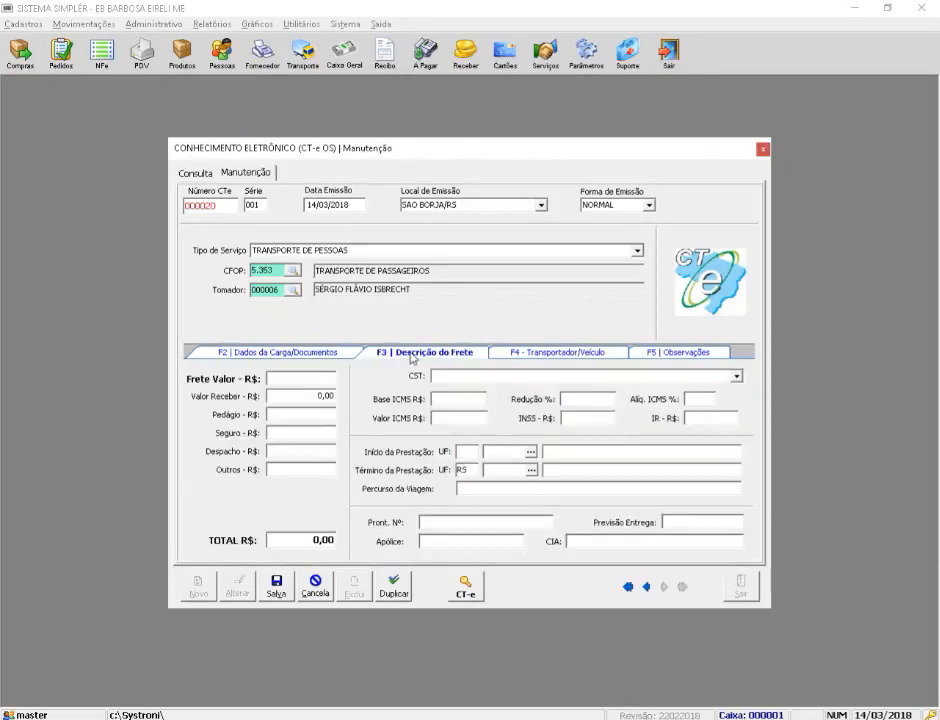
{"action": "left_click", "coordinate": [350, 354]}
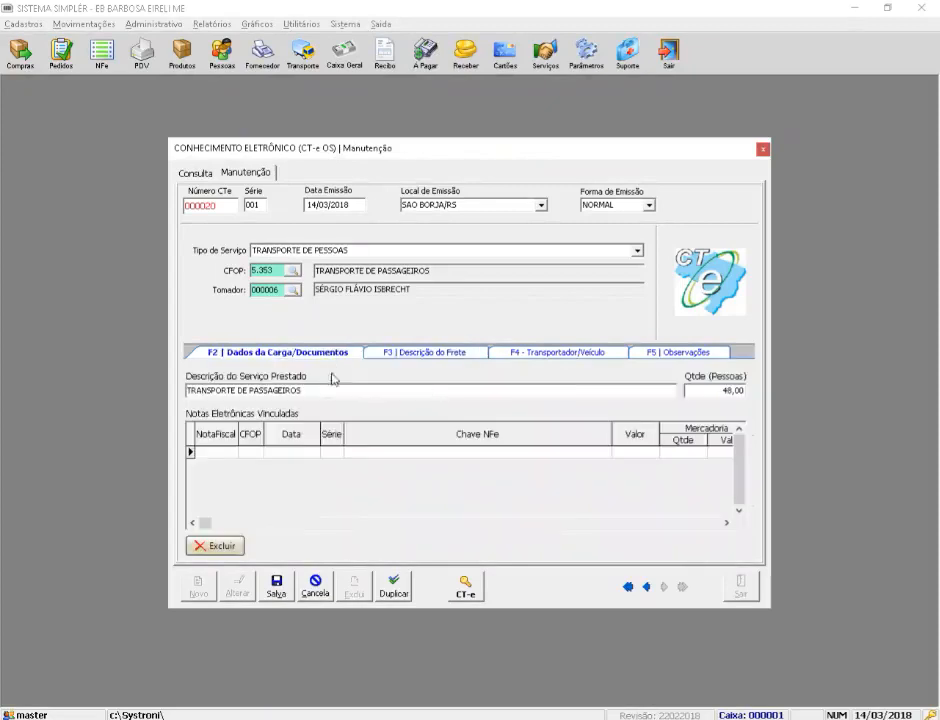
{"action": "left_click", "coordinate": [408, 455]}
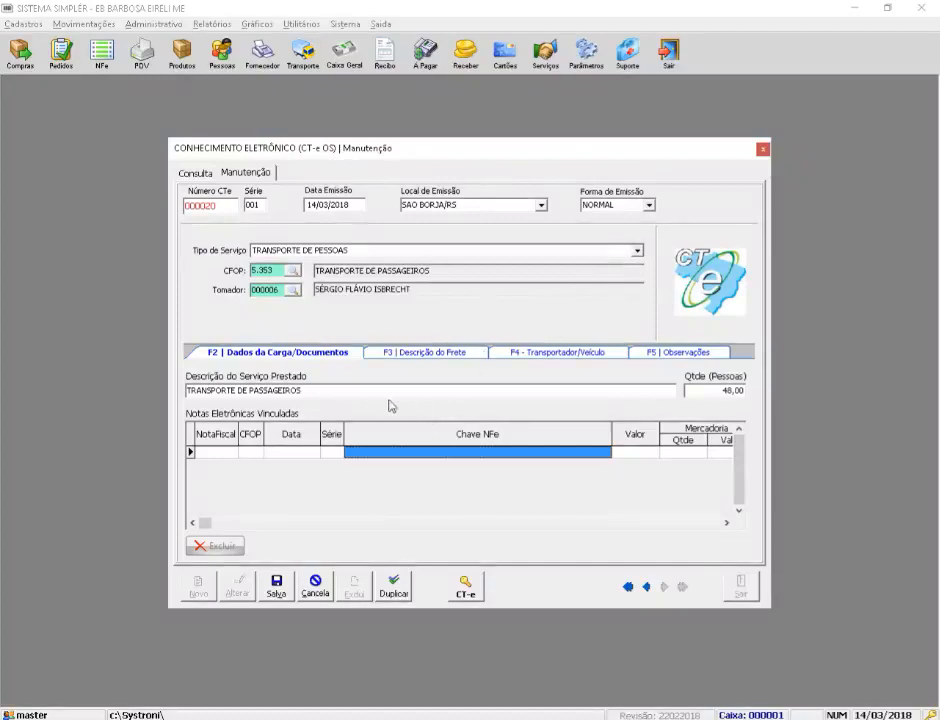
{"action": "left_click", "coordinate": [347, 390]}
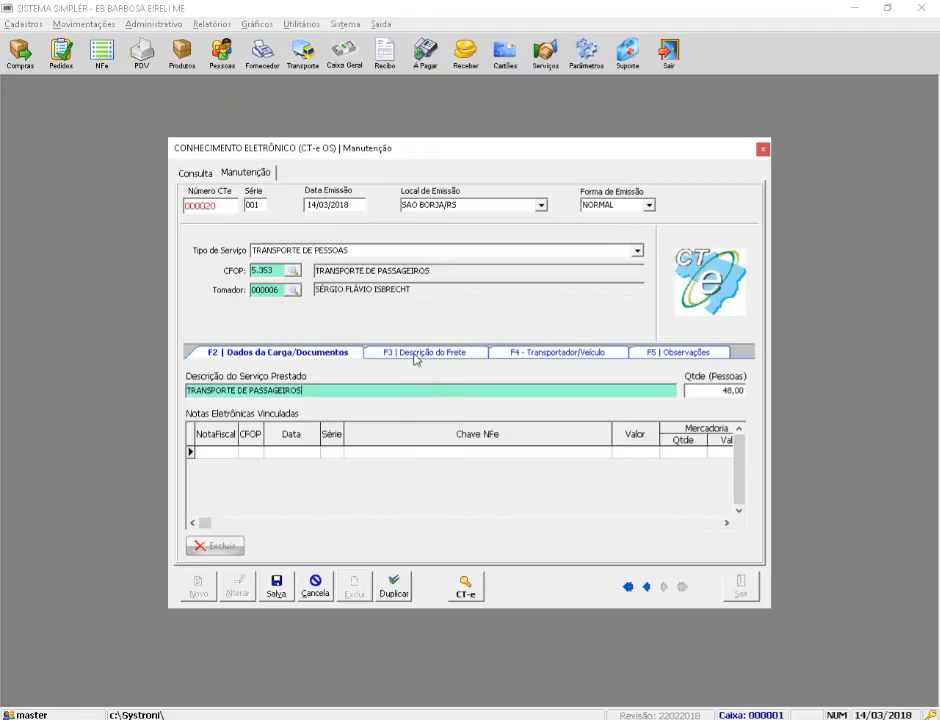
{"action": "left_click", "coordinate": [415, 356]}
Step: Enter 1500 as both freight value and amount to receive, leaving other charges empty
{"action": "type", "text": "1500"}
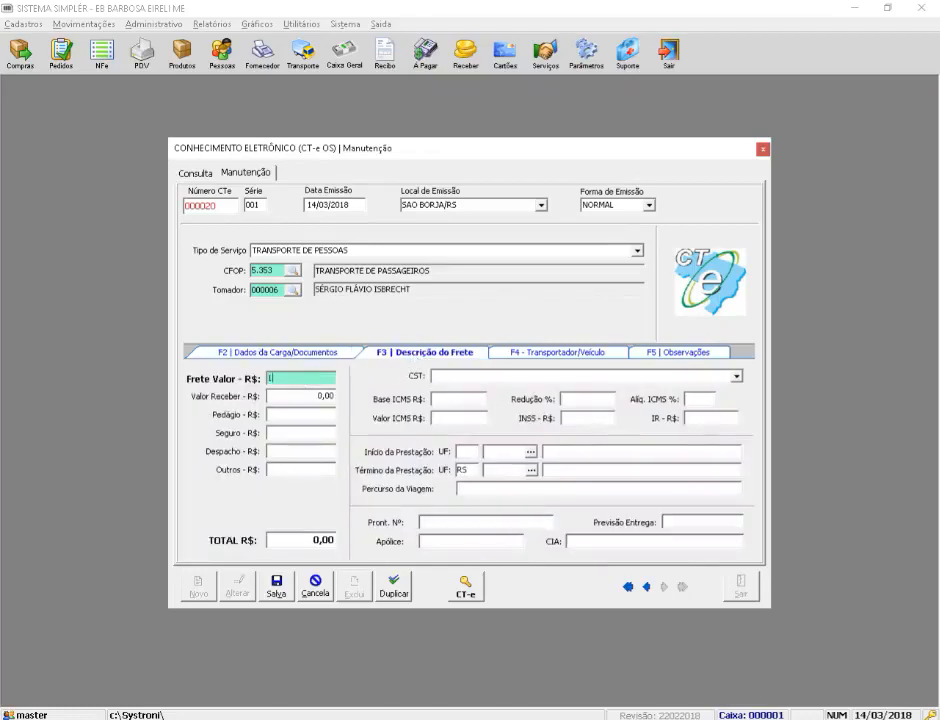
{"action": "key", "text": "Tab"}
{"action": "type", "text": "1500"}
{"action": "key", "text": "Tab"}
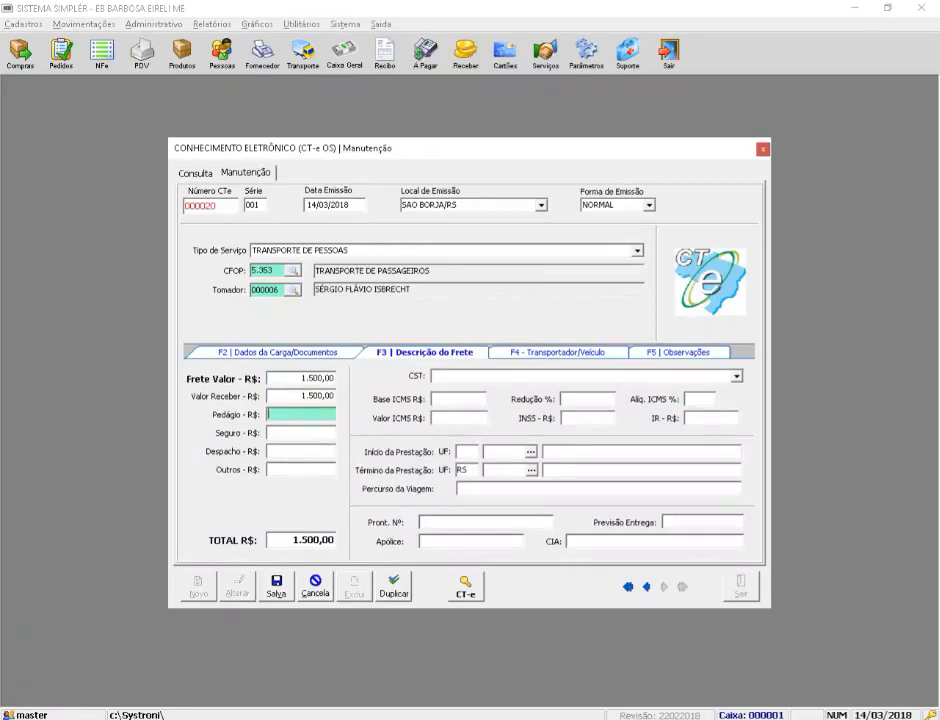
{"action": "key", "text": "Tab"}
{"action": "key", "text": "Tab"}
{"action": "key", "text": "Tab"}
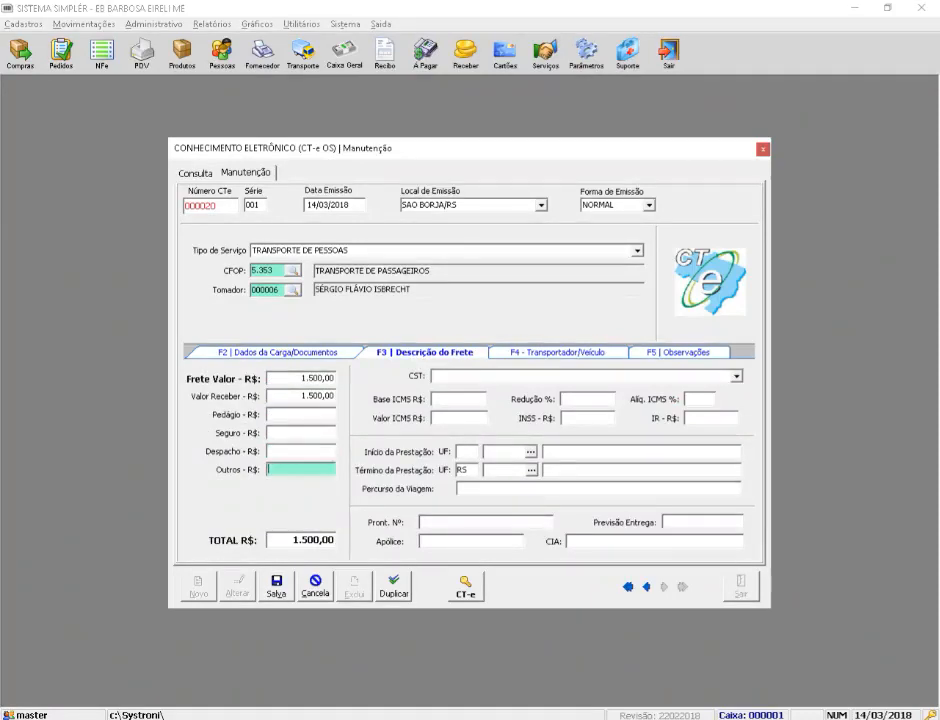
{"action": "key", "text": "Tab"}
{"action": "key", "text": "Tab"}
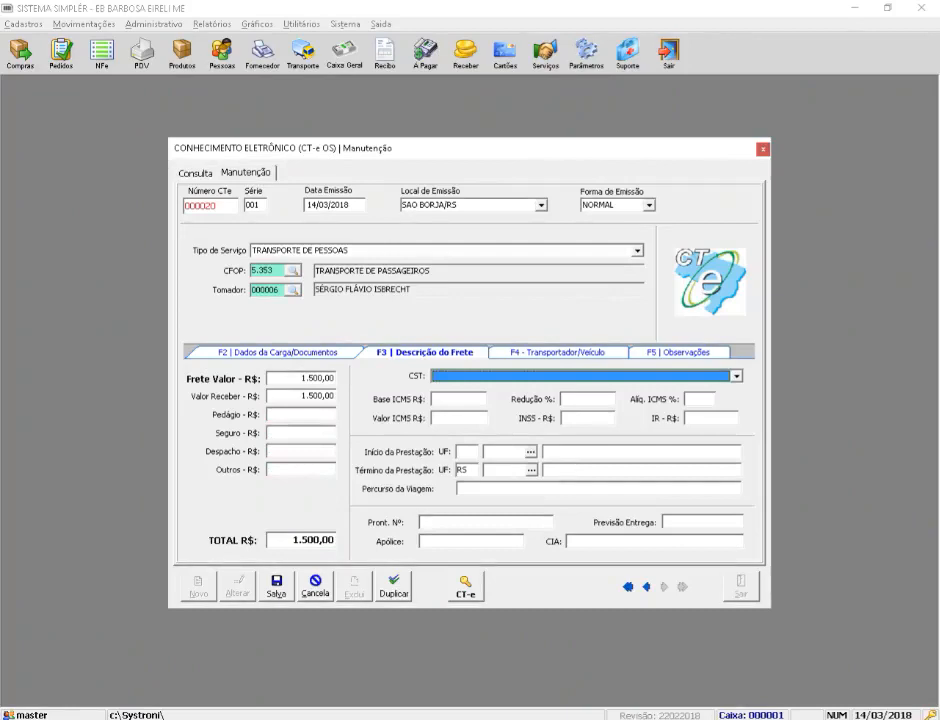
Step: Set the CST to 020 - ICMS com Redução BC
{"action": "left_click", "coordinate": [510, 376]}
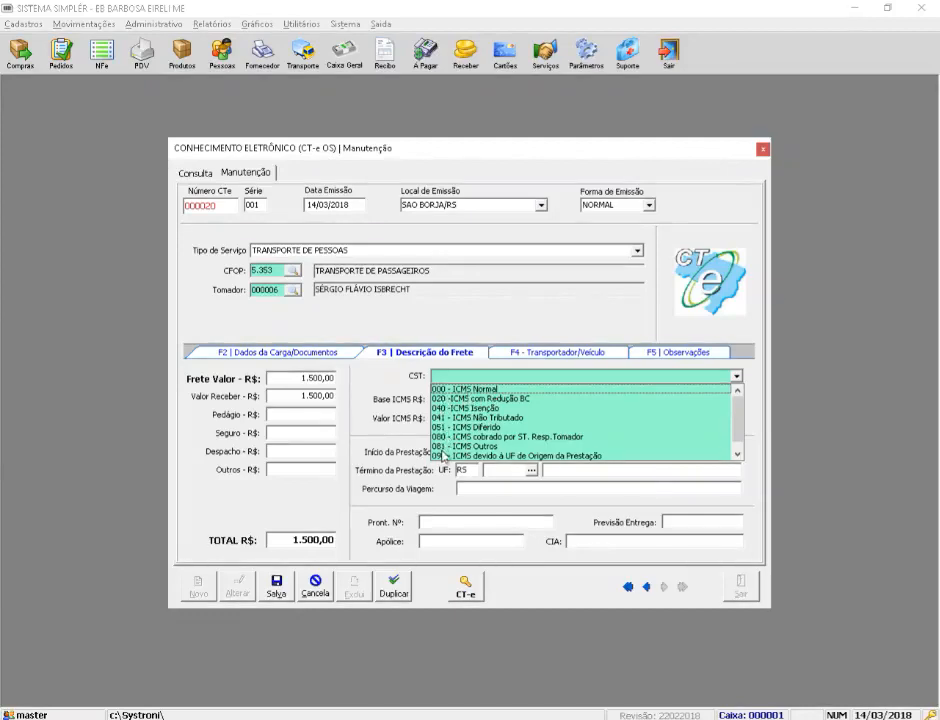
{"action": "scroll", "coordinate": [714, 465], "scroll_direction": "down", "scroll_amount": 1}
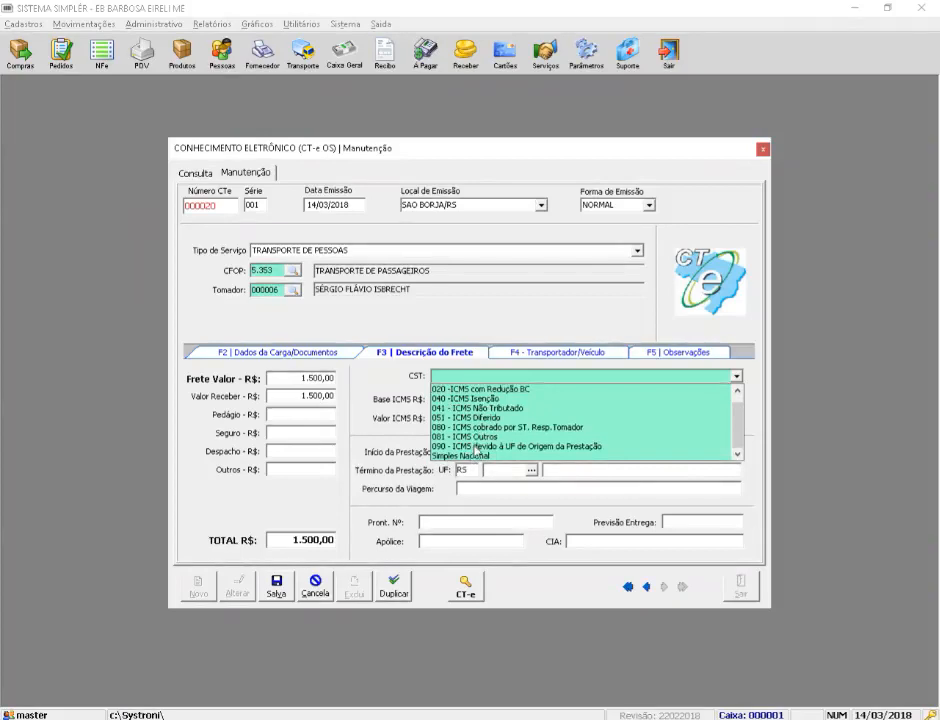
{"action": "scroll", "coordinate": [739, 415], "scroll_direction": "up", "scroll_amount": 1}
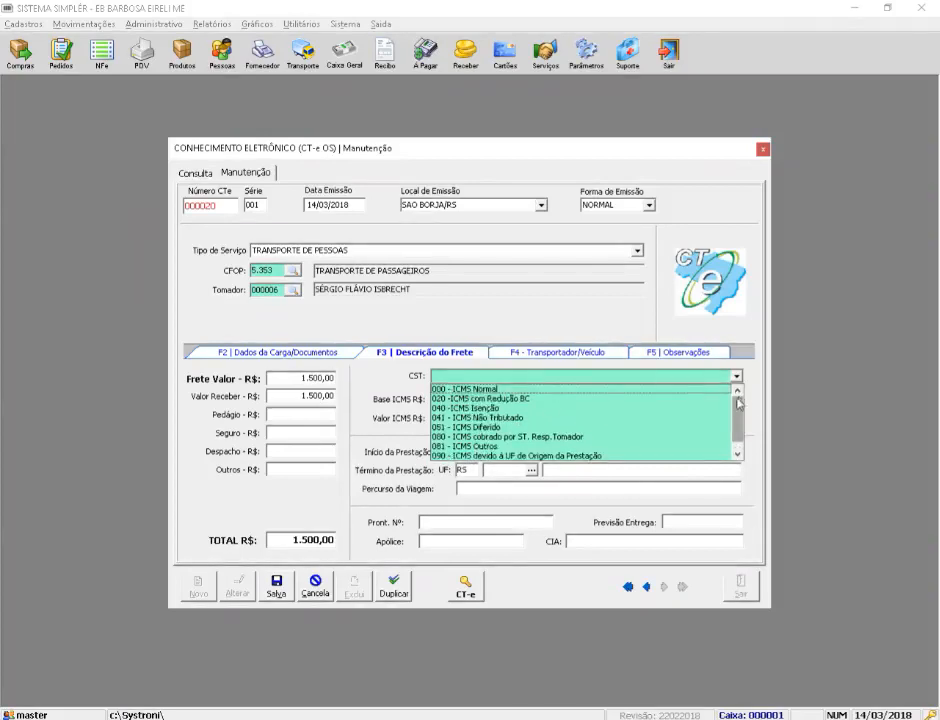
{"action": "left_click", "coordinate": [495, 389]}
{"action": "left_click", "coordinate": [497, 377]}
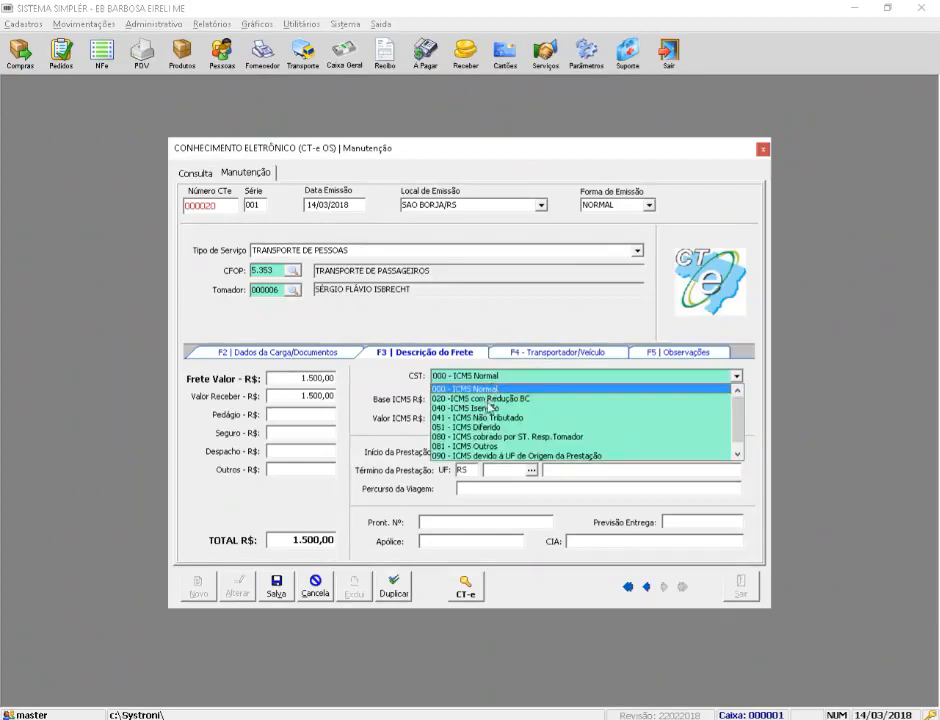
{"action": "left_click", "coordinate": [494, 400]}
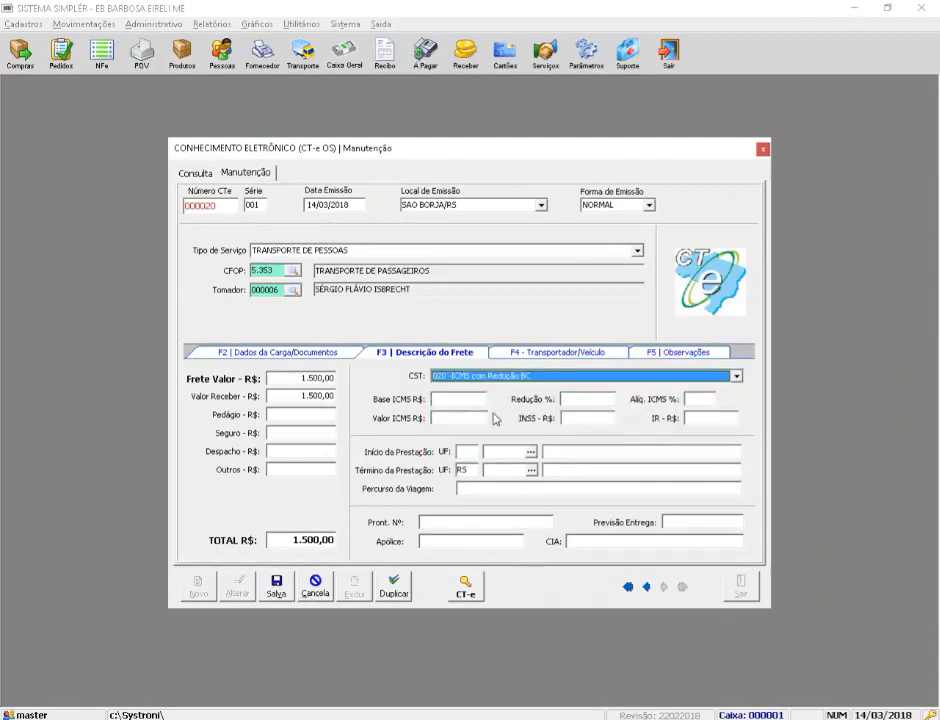
Step: Fill ICMS base 1500, reduction 20% and rate 12% (ICMS 36,00), then launch Calculator
{"action": "key", "text": "Tab"}
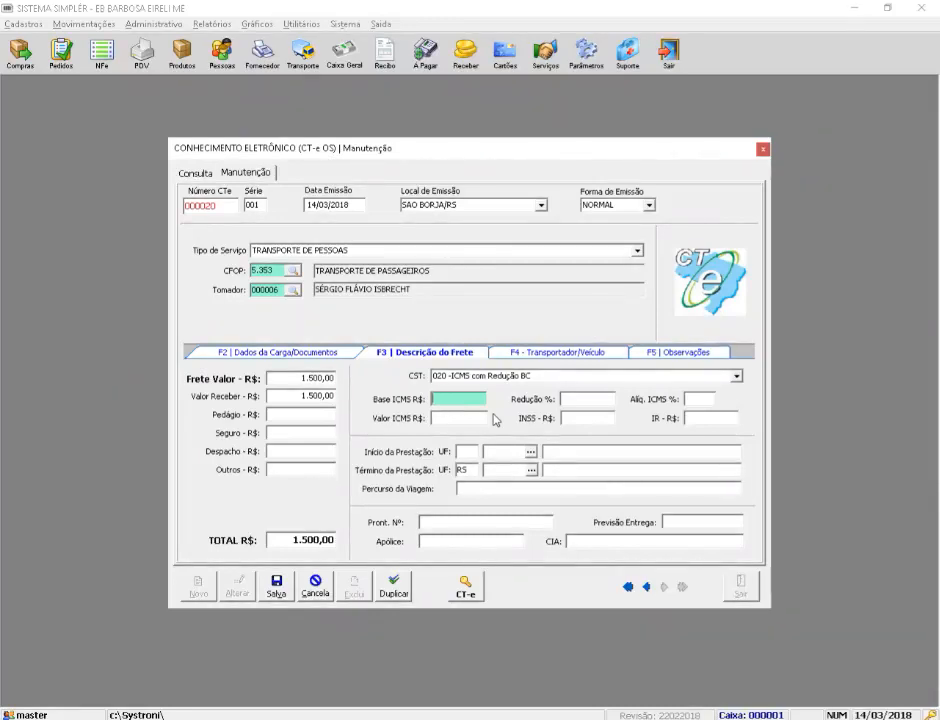
{"action": "type", "text": "1500"}
{"action": "key", "text": "Tab"}
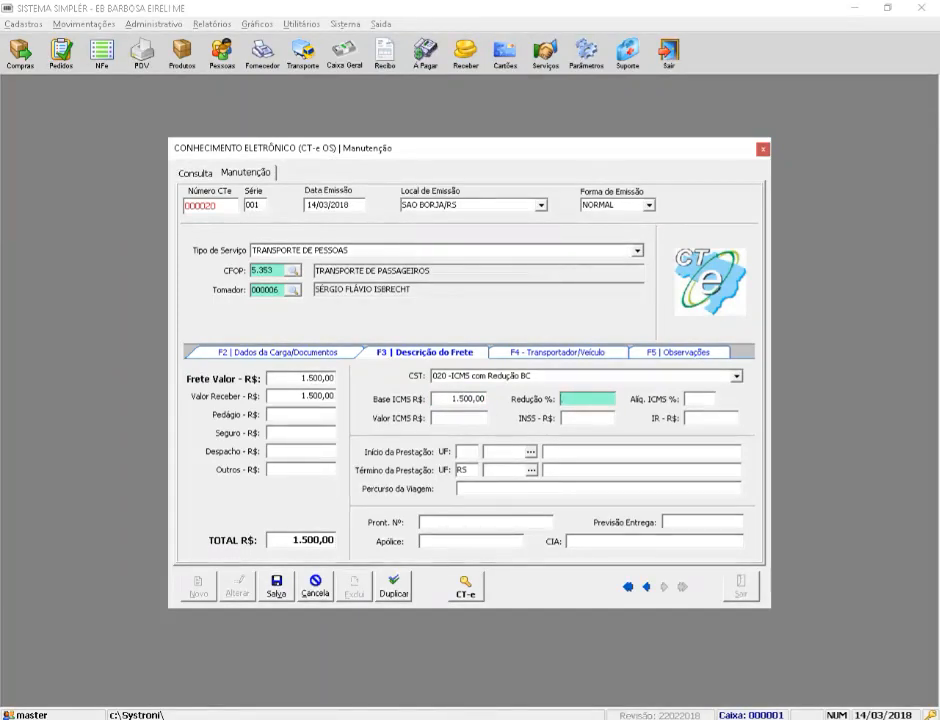
{"action": "type", "text": "20"}
{"action": "key", "text": "Tab"}
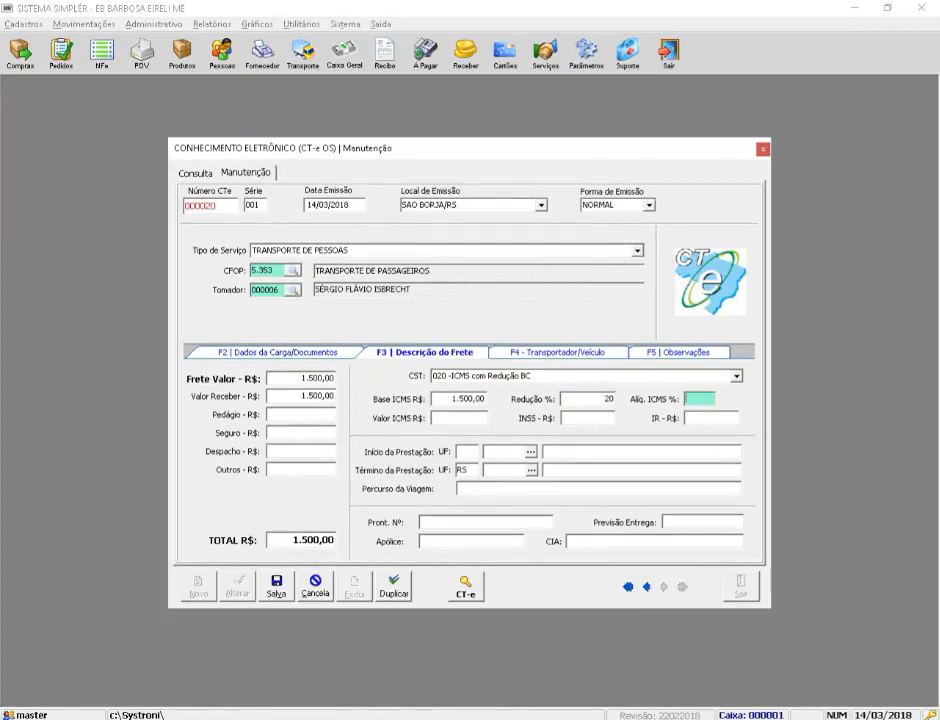
{"action": "type", "text": "18"}
{"action": "key", "text": "BackSpace"}
{"action": "type", "text": "2"}
{"action": "key", "text": "Tab"}
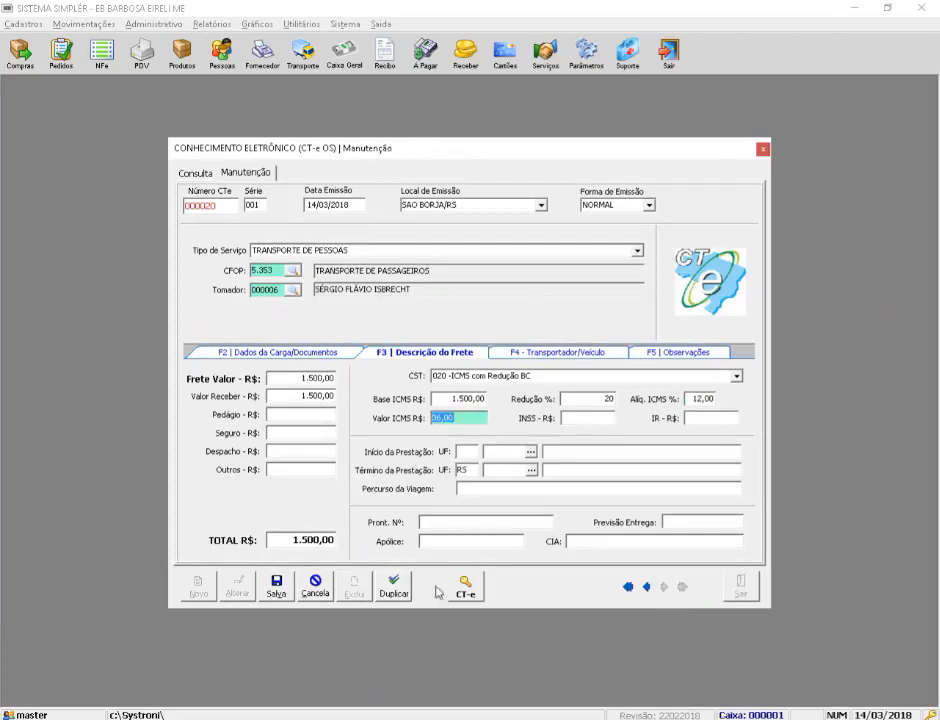
{"action": "left_click", "coordinate": [443, 719]}
Step: In Calculator, compute 1500 × 20 ÷ 100 = 300, then try 12% of 300
{"action": "type", "text": "1500"}
{"action": "key", "text": "asterisk"}
{"action": "type", "text": "20"}
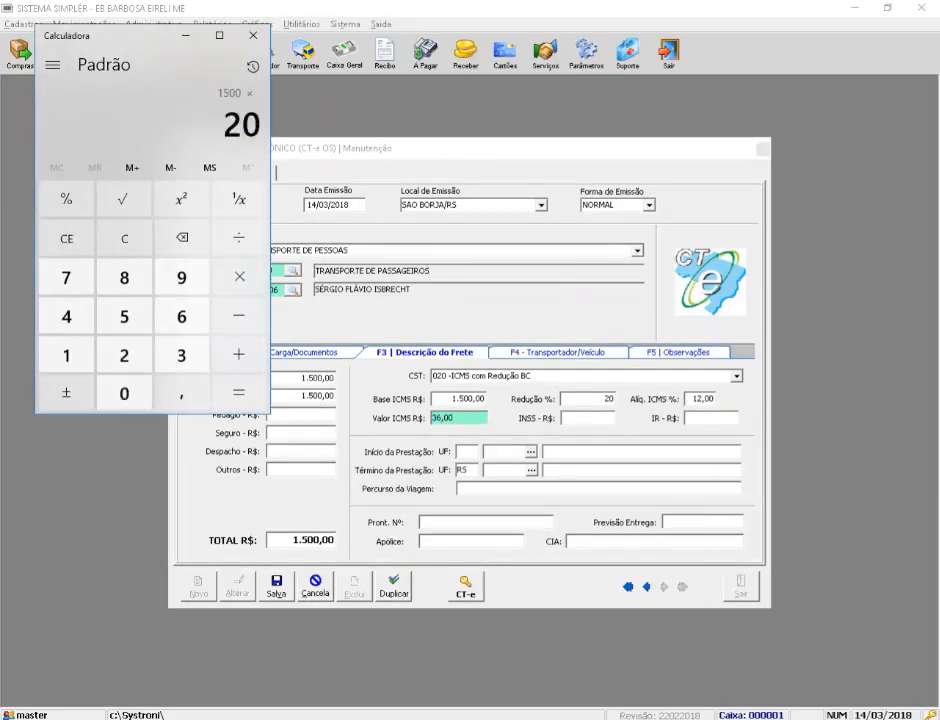
{"action": "key", "text": "slash"}
{"action": "type", "text": "100"}
{"action": "key", "text": "Return"}
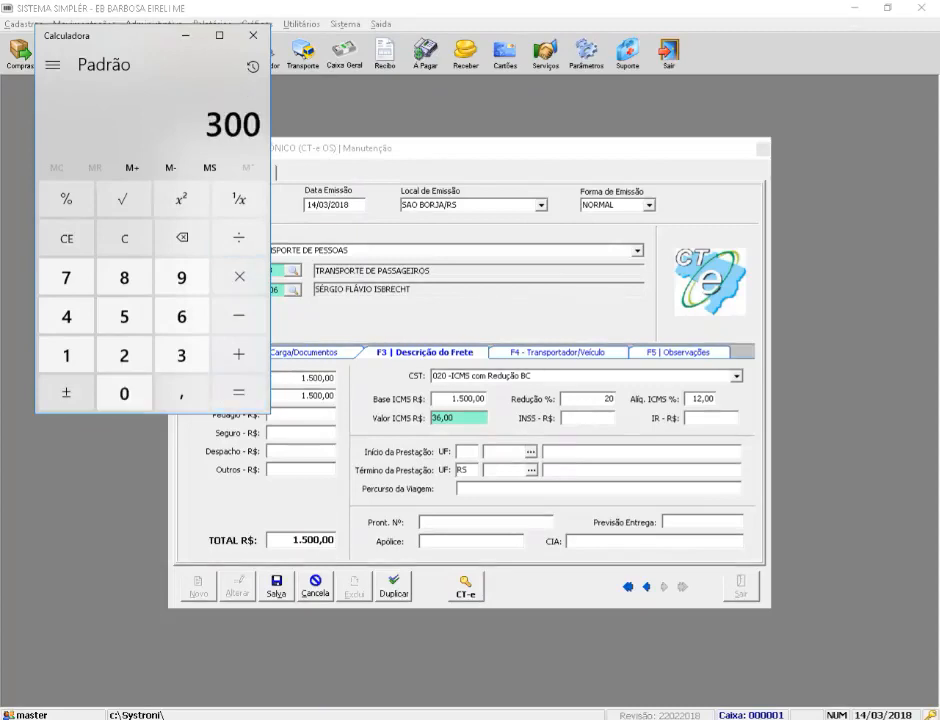
{"action": "key", "text": "asterisk"}
{"action": "type", "text": "12"}
{"action": "key", "text": "percent"}
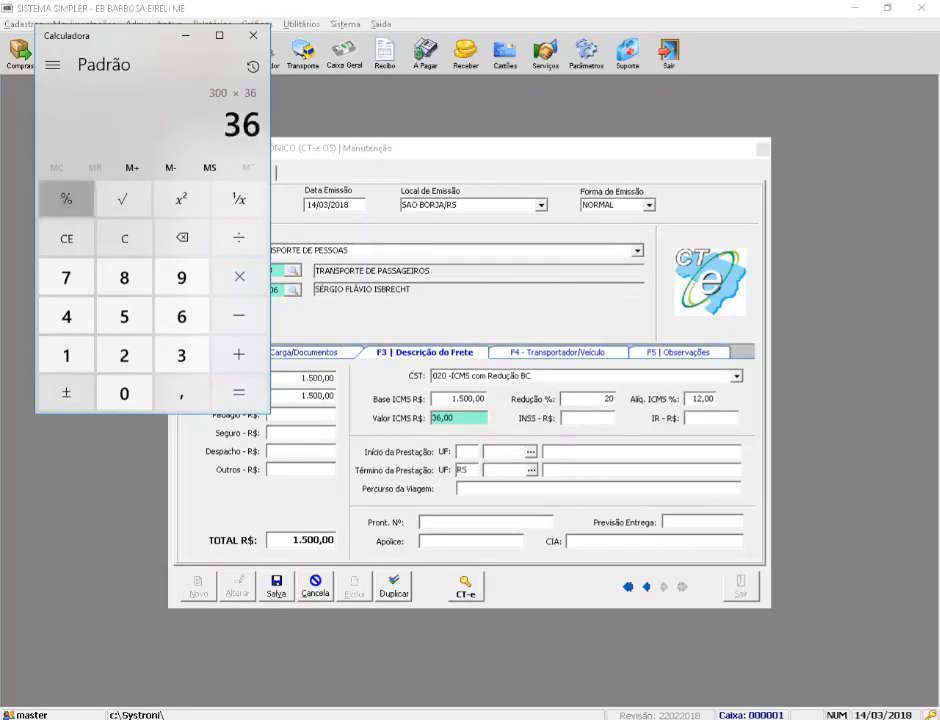
{"action": "key", "text": "Return"}
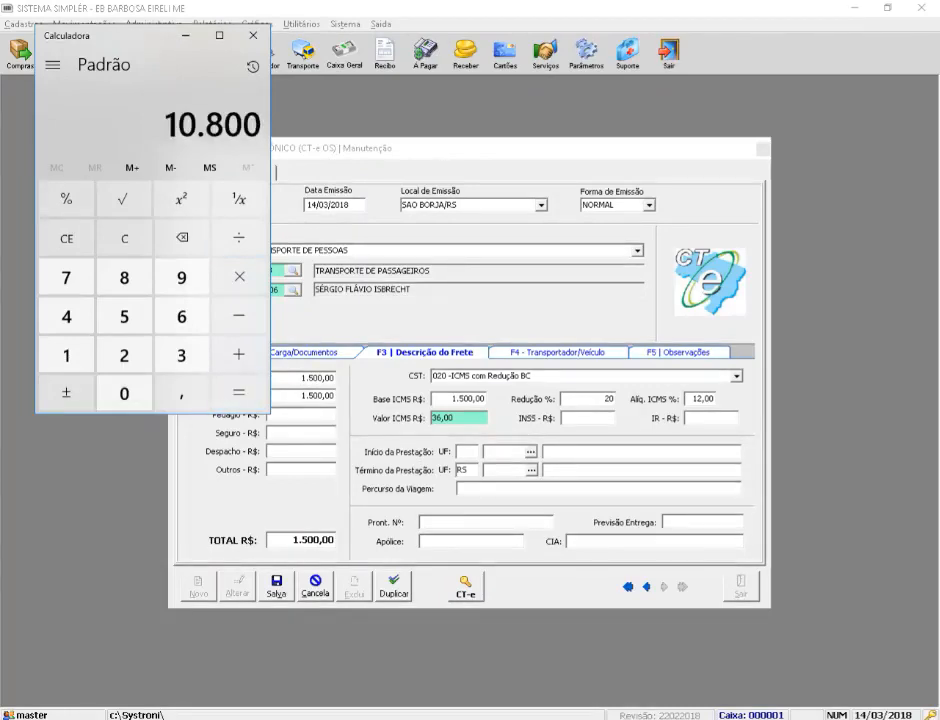
{"action": "key", "text": "Escape"}
Step: Compute 300 × 12 ÷ 100 = 36 and close Calculator
{"action": "type", "text": "300"}
{"action": "key", "text": "asterisk"}
{"action": "type", "text": "12"}
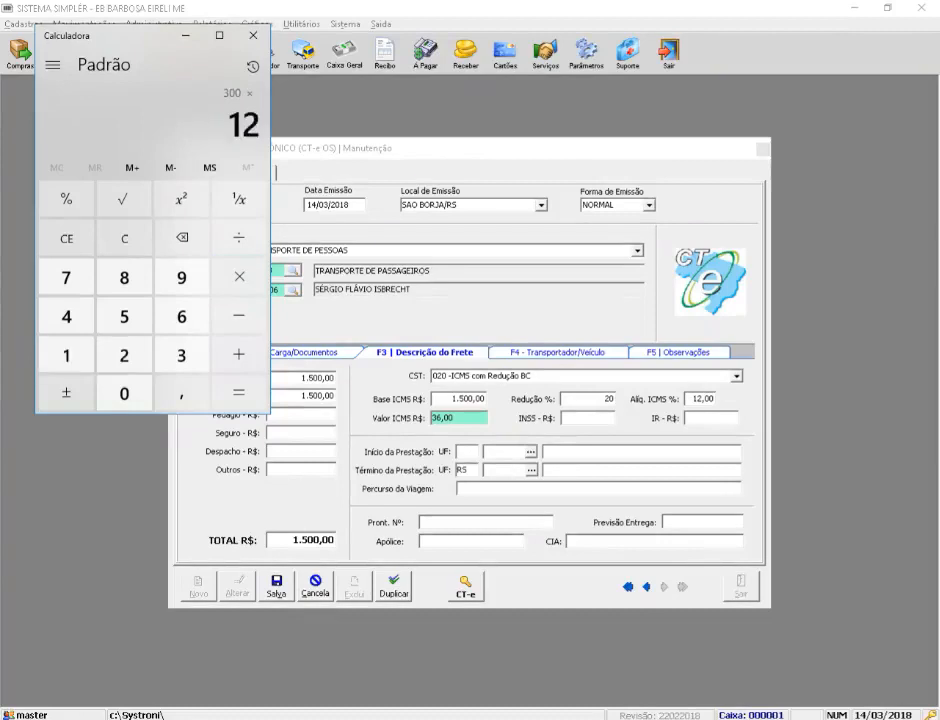
{"action": "key", "text": "slash"}
{"action": "type", "text": "100"}
{"action": "key", "text": "Return"}
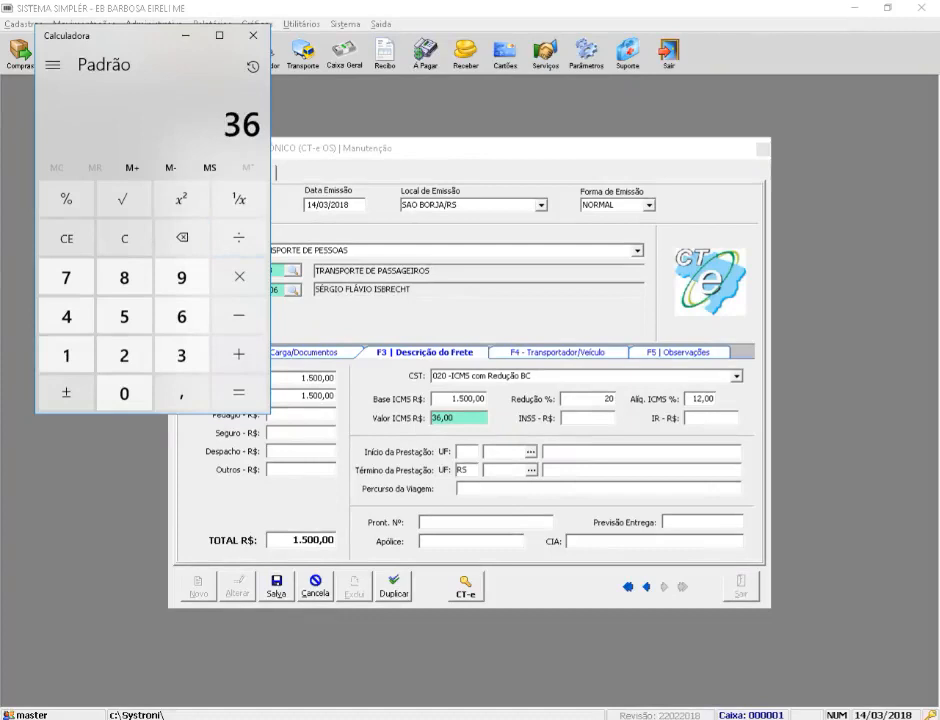
{"action": "left_click", "coordinate": [255, 38]}
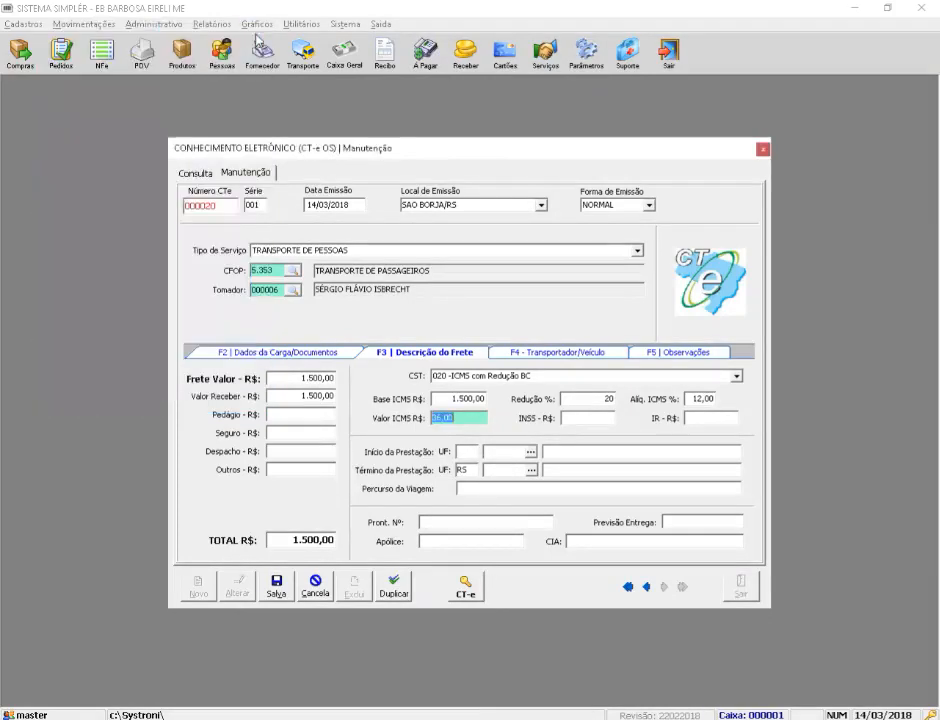
Step: Set the trip start to UF RS, city SAO BORJA, correcting an initial CAMAQUA pick
{"action": "key", "text": "Tab"}
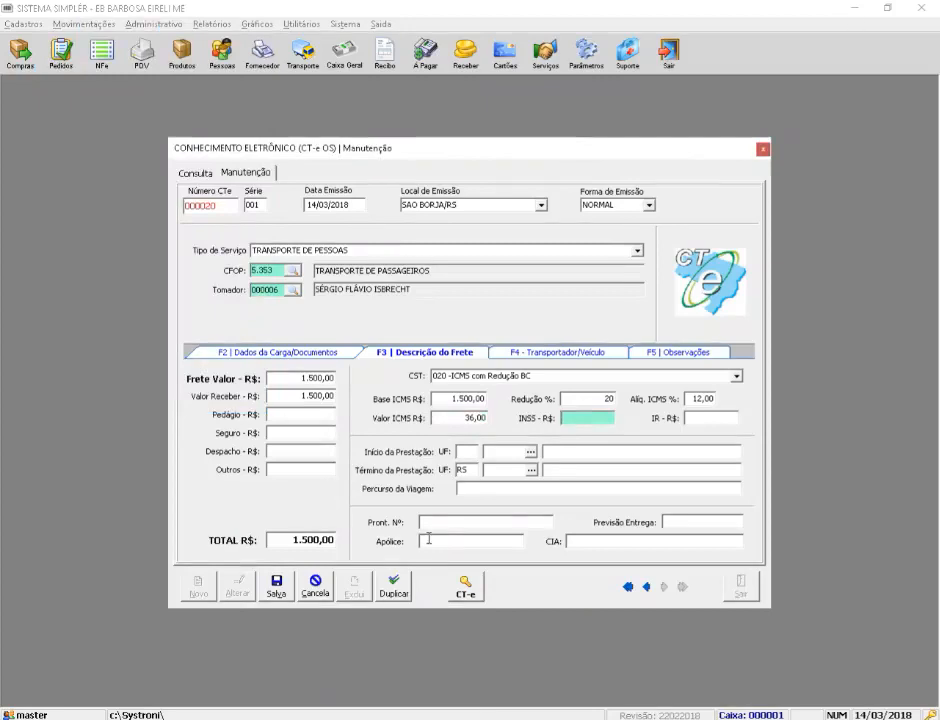
{"action": "key", "text": "Tab"}
{"action": "key", "text": "Tab"}
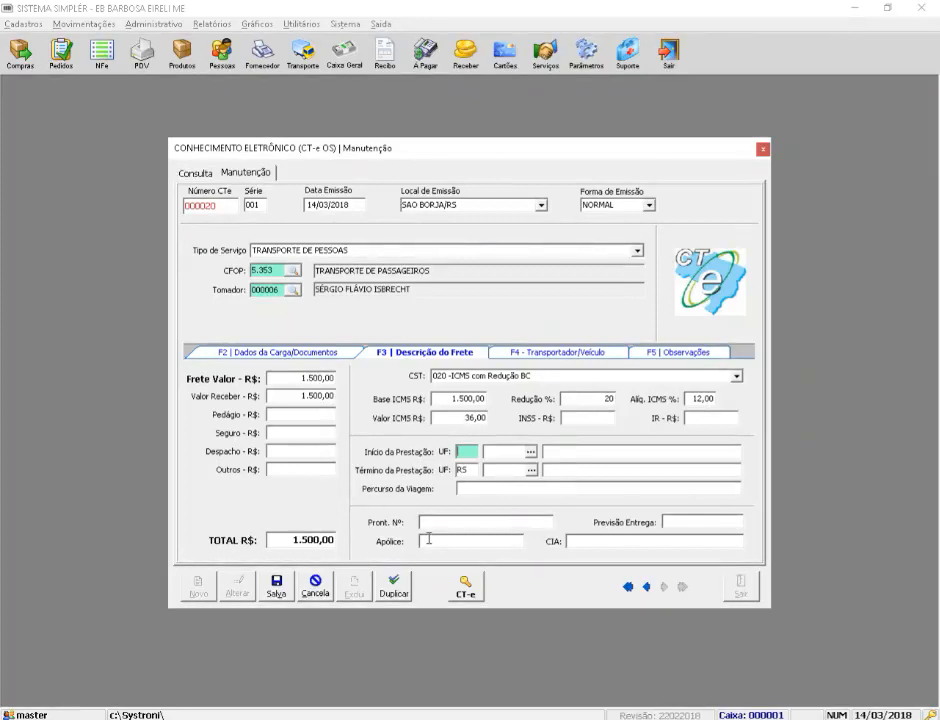
{"action": "type", "text": "RS"}
{"action": "key", "text": "Tab"}
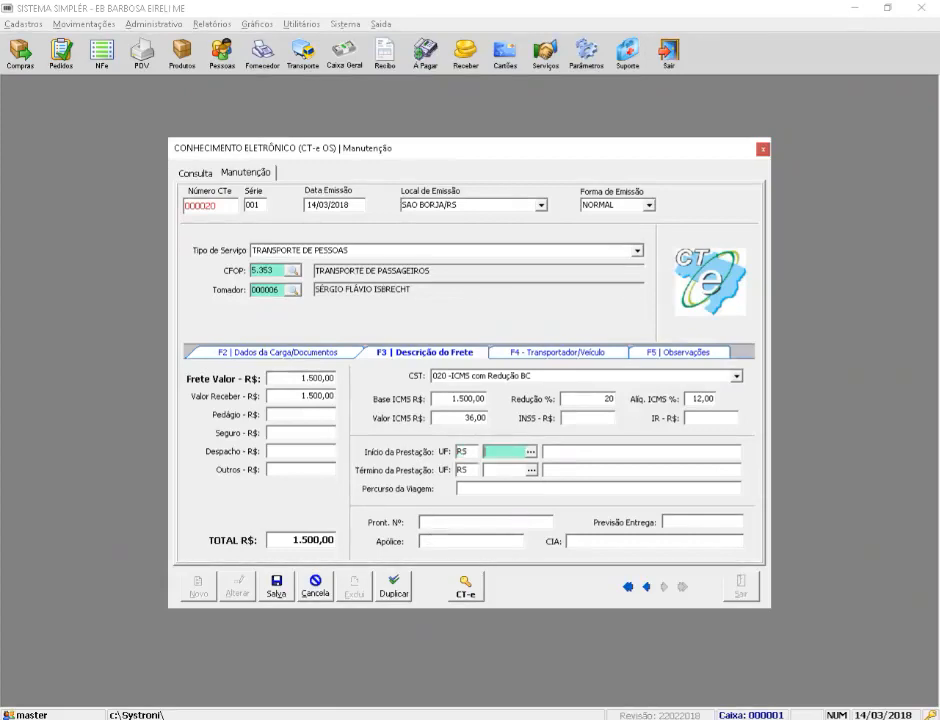
{"action": "key", "text": "Return"}
{"action": "key", "text": "Return"}
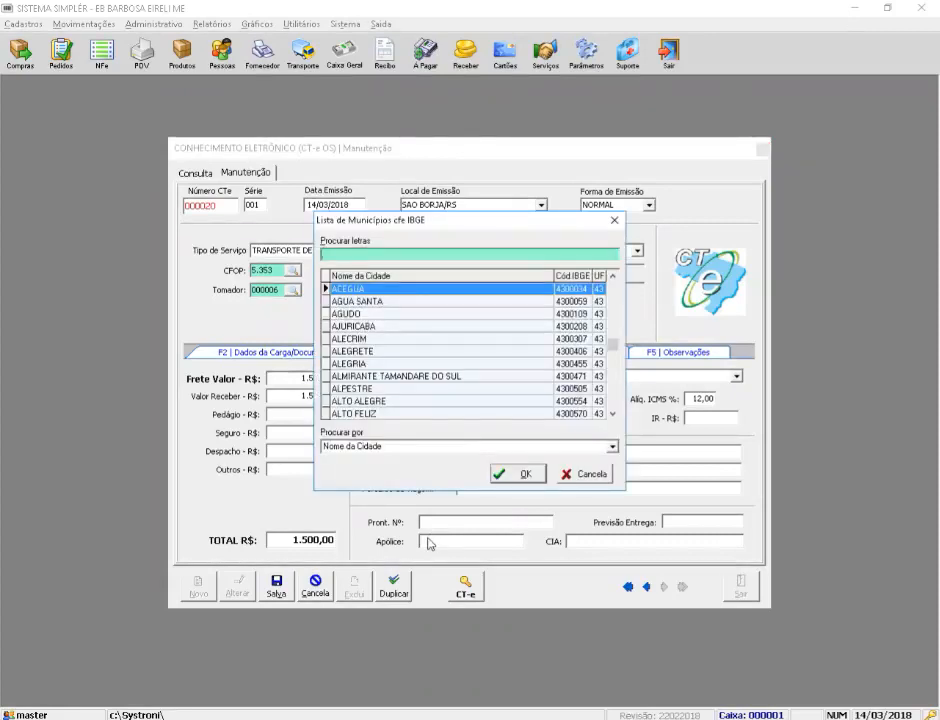
{"action": "key", "text": "Down"}
{"action": "key", "text": "Down"}
{"action": "key", "text": "Down"}
{"action": "key", "text": "Down"}
{"action": "key", "text": "Down"}
{"action": "key", "text": "Down"}
{"action": "key", "text": "Down"}
{"action": "key", "text": "Down"}
{"action": "key", "text": "Down"}
{"action": "key", "text": "Down"}
{"action": "key", "text": "Down"}
{"action": "key", "text": "Down"}
{"action": "key", "text": "Down"}
{"action": "key", "text": "Down"}
{"action": "key", "text": "Down"}
{"action": "key", "text": "Down"}
{"action": "key", "text": "Down"}
{"action": "key", "text": "Down"}
{"action": "key", "text": "Down"}
{"action": "key", "text": "Down"}
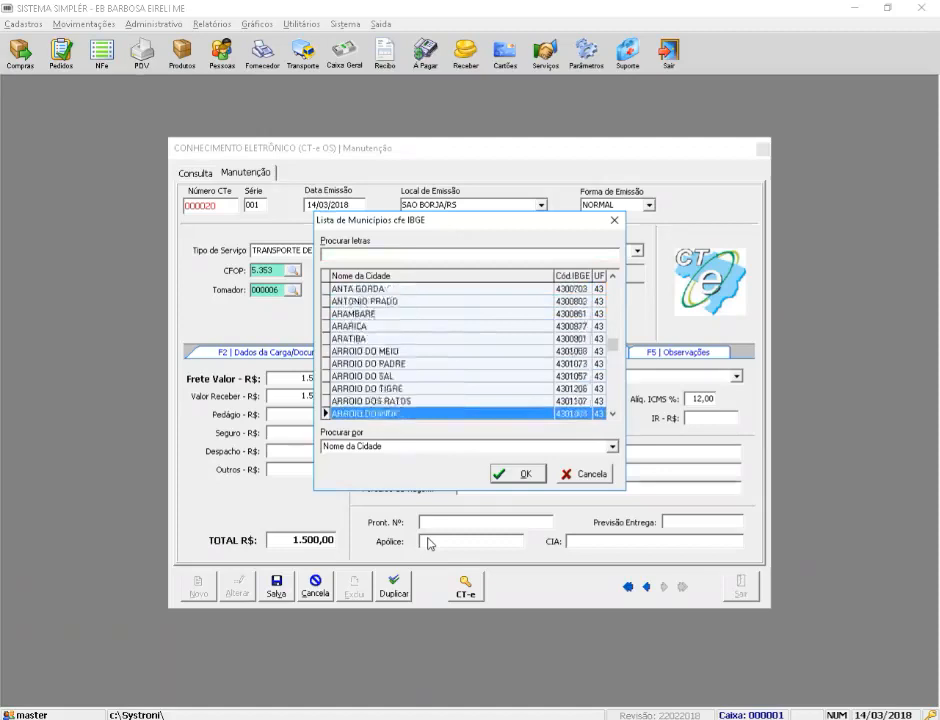
{"action": "key", "text": "Down"}
{"action": "key", "text": "Down"}
{"action": "key", "text": "Down"}
{"action": "key", "text": "Down"}
{"action": "key", "text": "Down"}
{"action": "key", "text": "Down"}
{"action": "key", "text": "Down"}
{"action": "key", "text": "Down"}
{"action": "key", "text": "Down"}
{"action": "key", "text": "Down"}
{"action": "key", "text": "Down"}
{"action": "key", "text": "Down"}
{"action": "key", "text": "Down"}
{"action": "key", "text": "Down"}
{"action": "key", "text": "Down"}
{"action": "key", "text": "Down"}
{"action": "key", "text": "Down"}
{"action": "key", "text": "Down"}
{"action": "key", "text": "Down"}
{"action": "key", "text": "Down"}
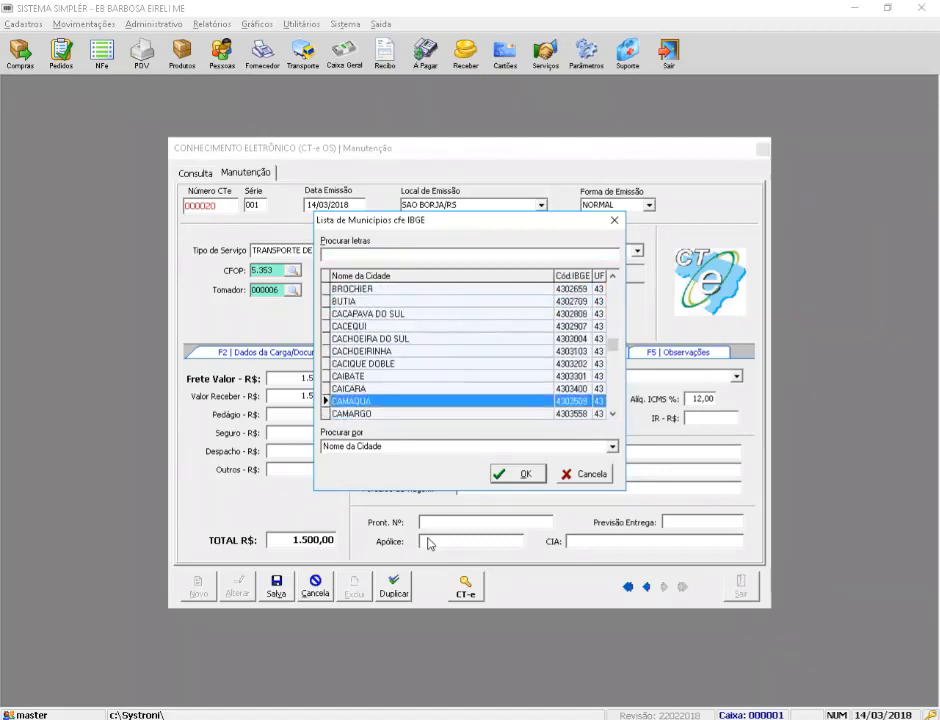
{"action": "key", "text": "Return"}
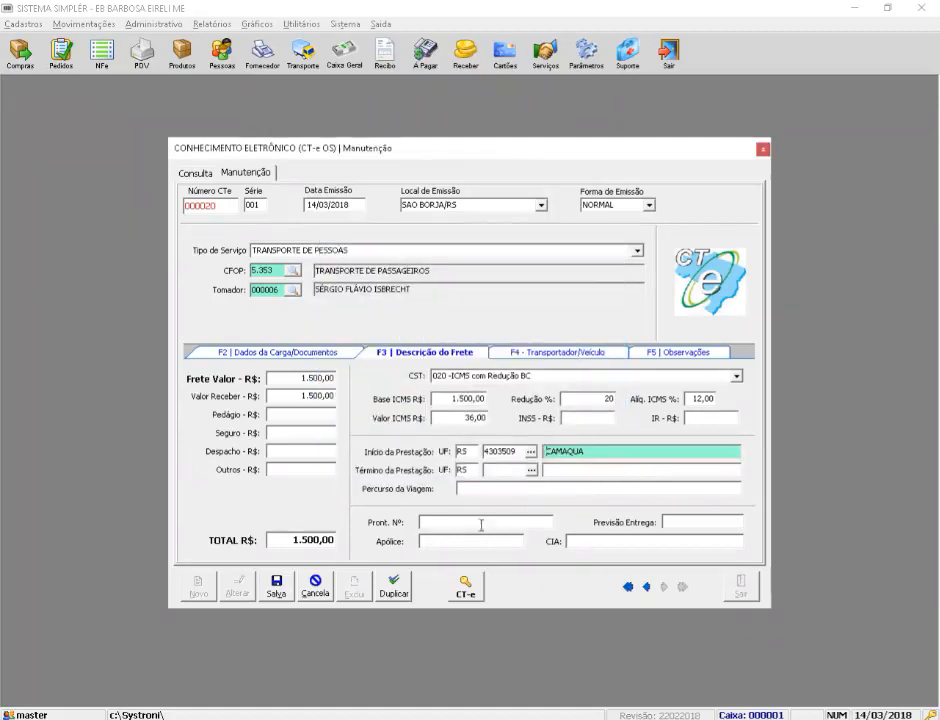
{"action": "left_click", "coordinate": [531, 469]}
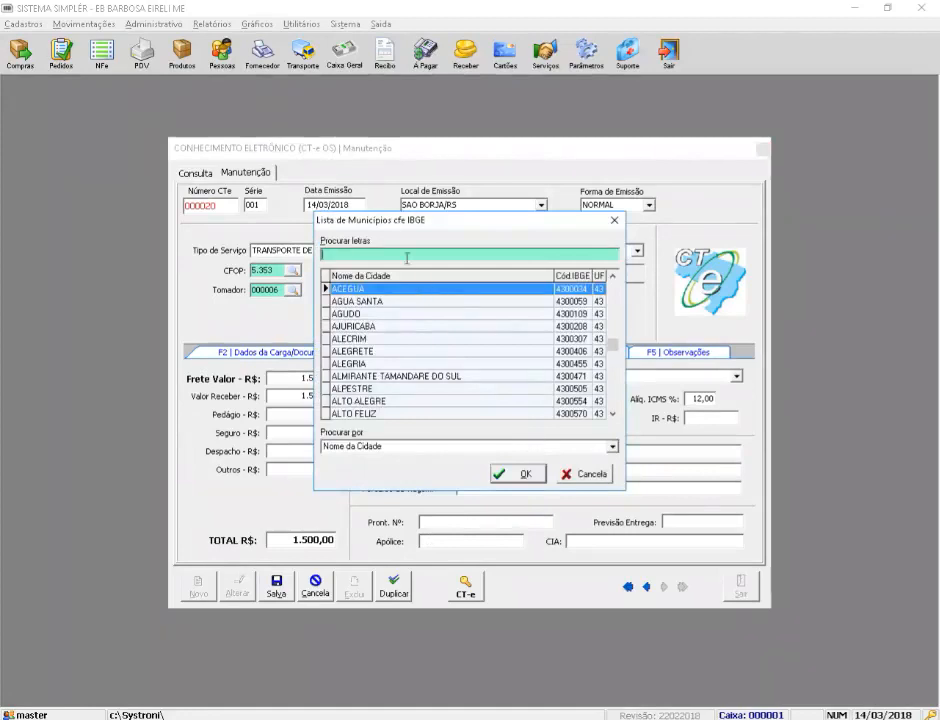
{"action": "type", "text": "sao b"}
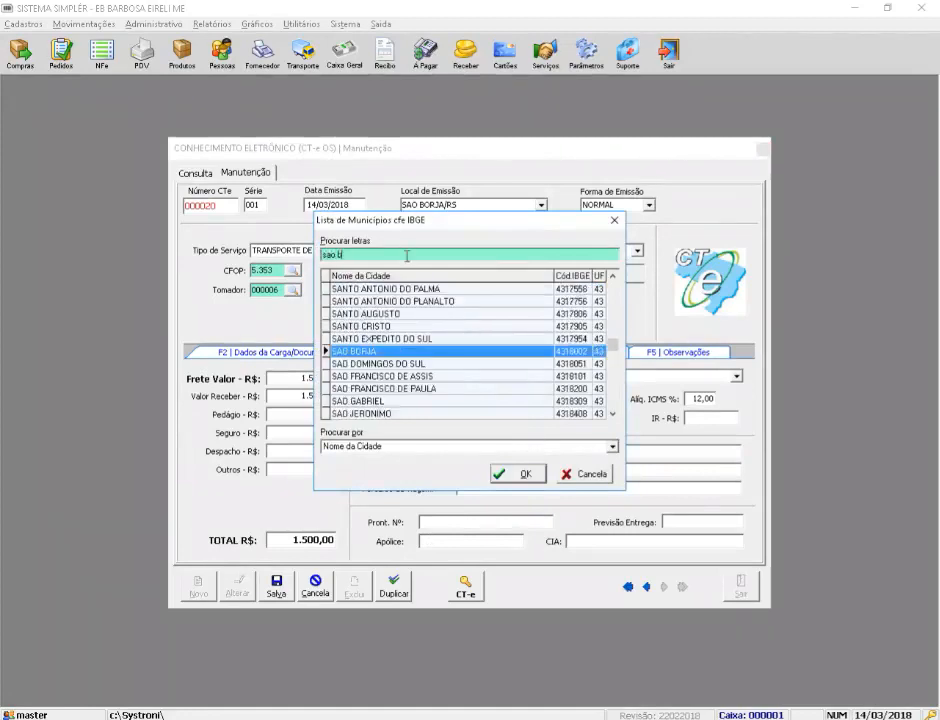
{"action": "key", "text": "Return"}
Step: Set the trip end to UF PR, city CURITIBA
{"action": "key", "text": "BackSpace"}
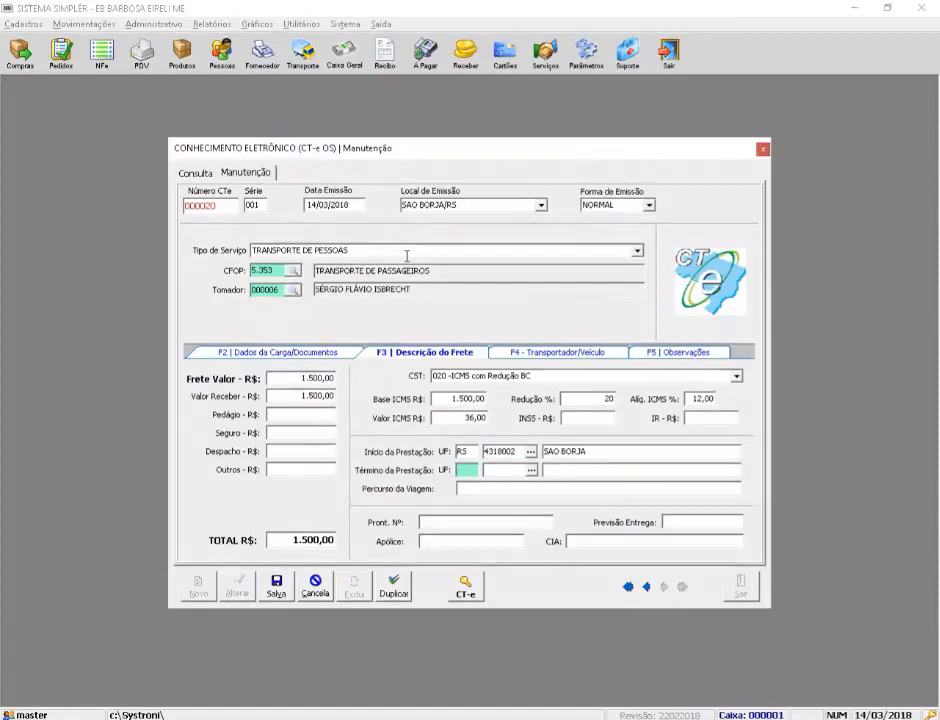
{"action": "type", "text": "PR"}
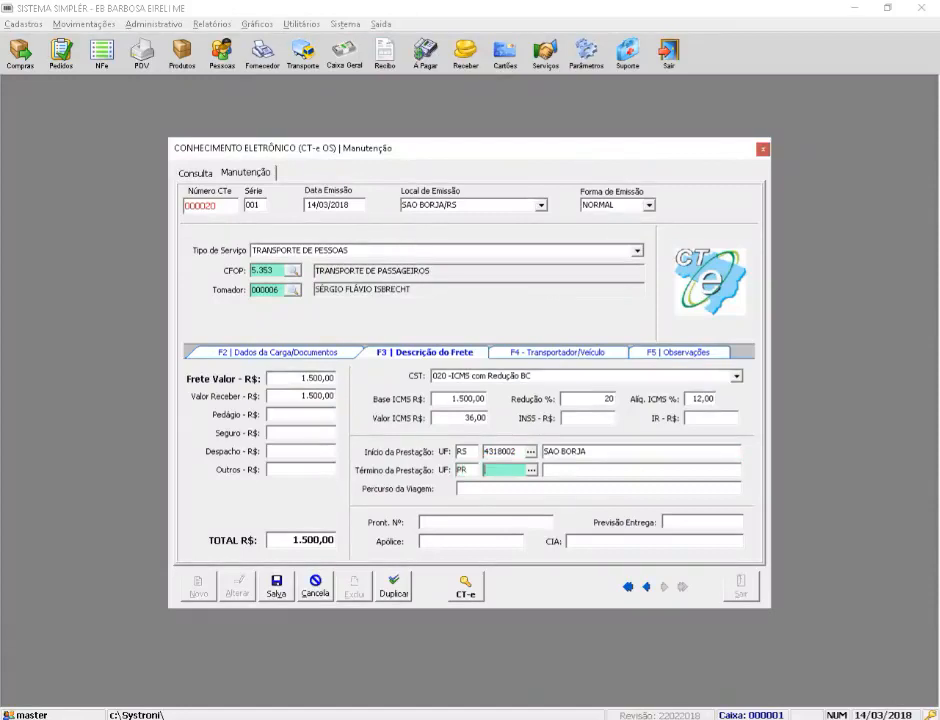
{"action": "key", "text": "Tab"}
{"action": "key", "text": "Return"}
{"action": "type", "text": "curi"}
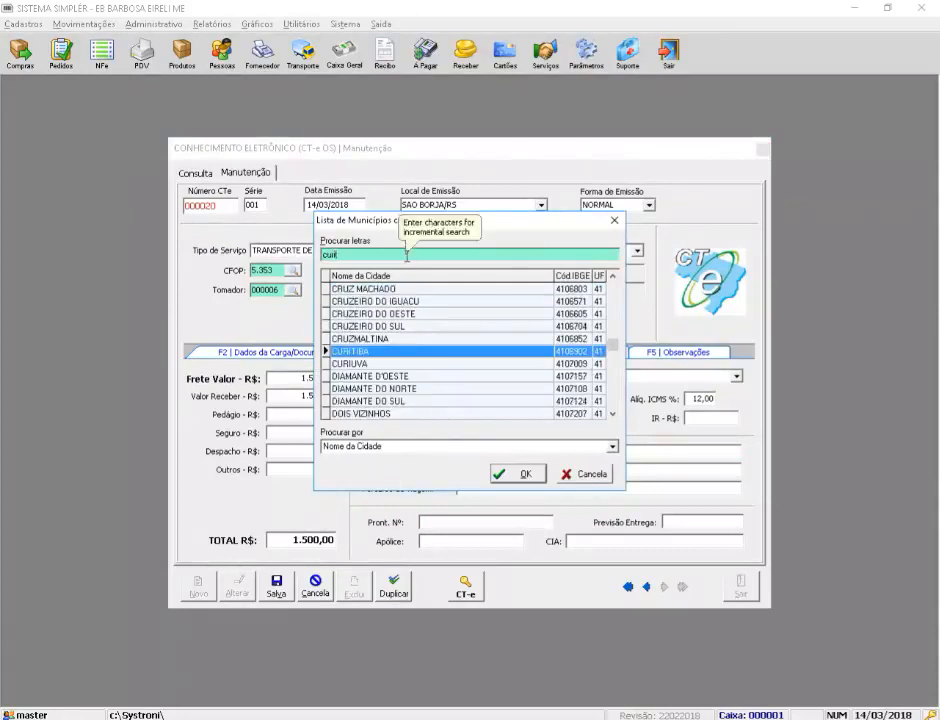
{"action": "key", "text": "Return"}
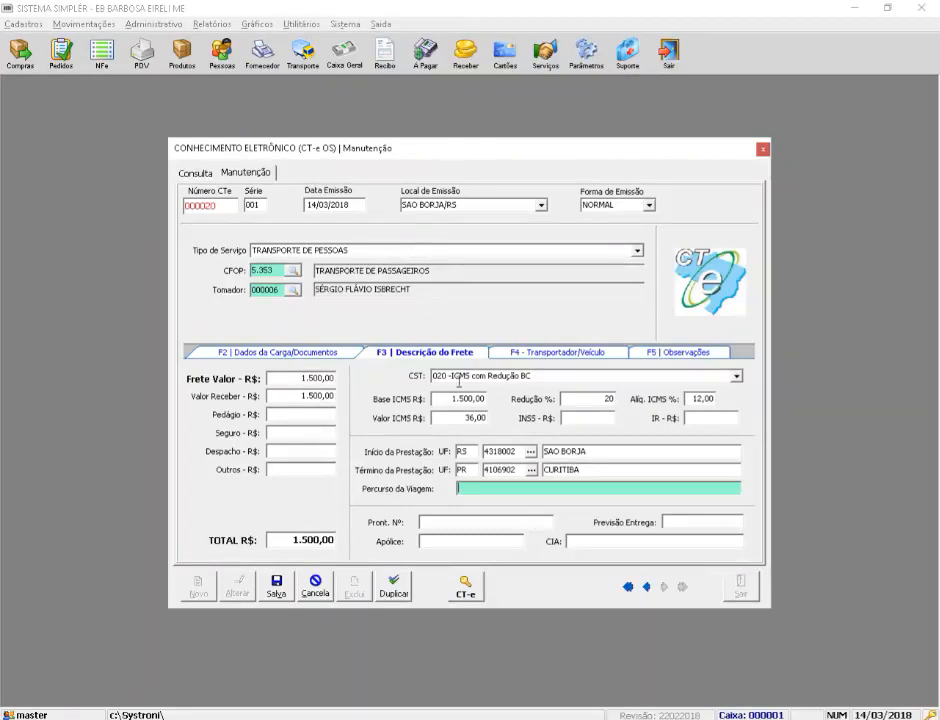
Step: Enter the trip route as SC, replacing the interim SC,PR,SP text
{"action": "left_click", "coordinate": [472, 452]}
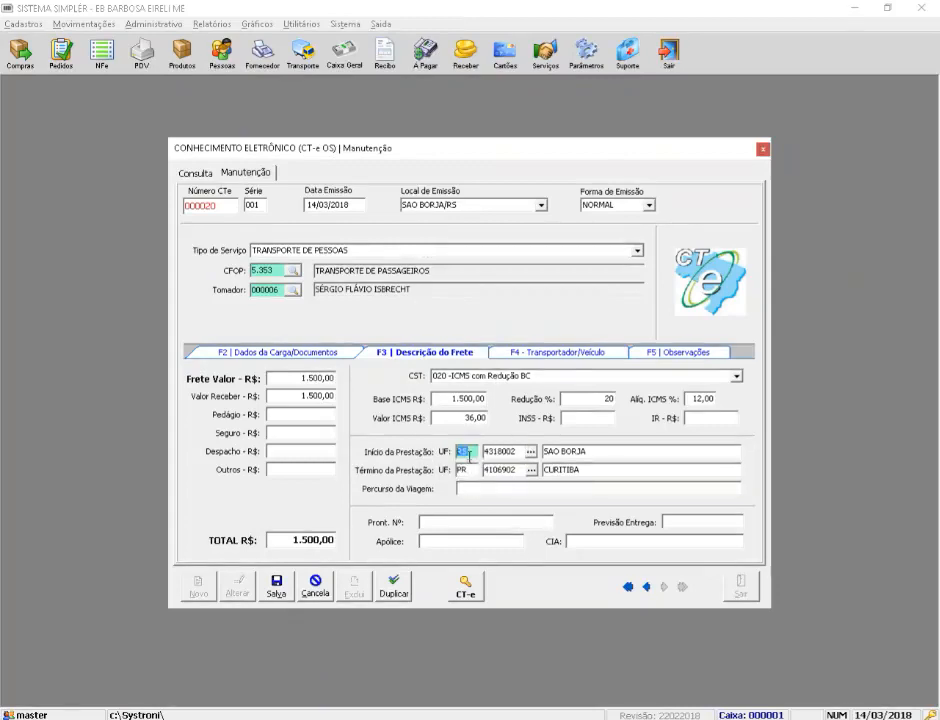
{"action": "left_click", "coordinate": [467, 471]}
{"action": "left_click", "coordinate": [468, 489]}
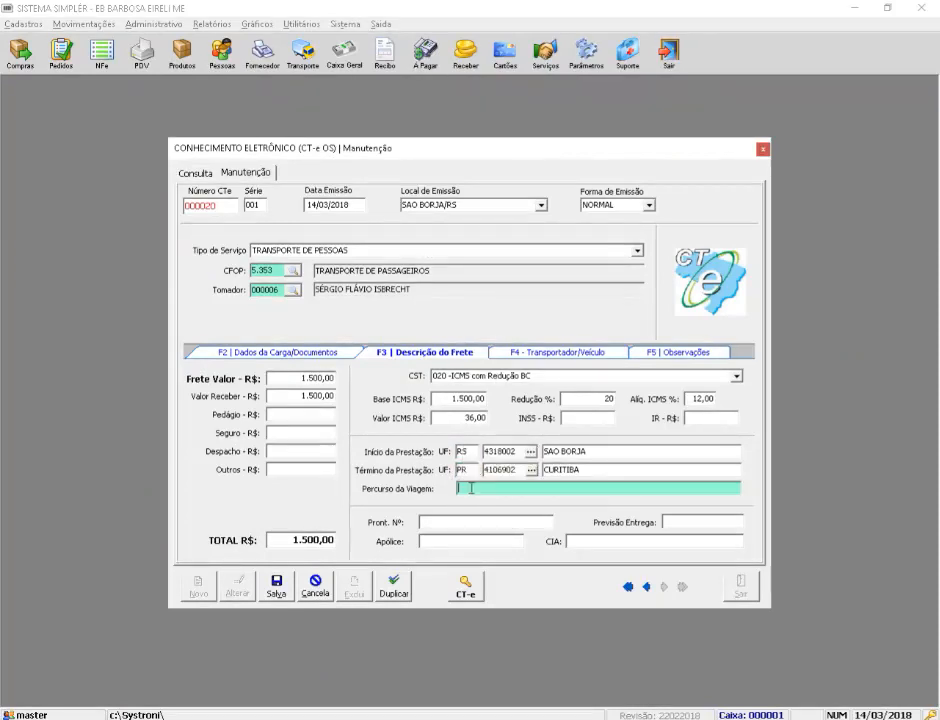
{"action": "type", "text": "SC"}
{"action": "type", "text": ",PR"}
{"action": "key", "text": "BackSpace"}
{"action": "key", "text": "BackSpace"}
{"action": "key", "text": "BackSpace"}
{"action": "type", "text": ",PR,SP"}
{"action": "left_click", "coordinate": [472, 468]}
{"action": "left_click_drag", "start_coordinate": [501, 488], "coordinate": [450, 489]}
{"action": "type", "text": "SC"}
Step: Leave Pront. Nº, Previsão Entrega, Apólice and CIA empty
{"action": "left_click", "coordinate": [460, 521]}
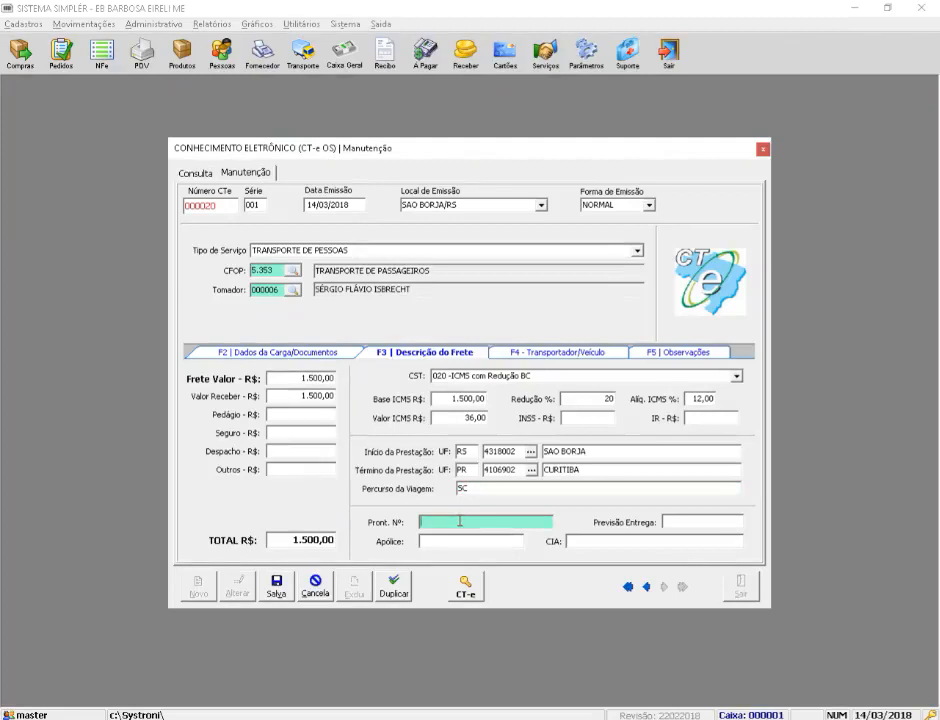
{"action": "key", "text": "Tab"}
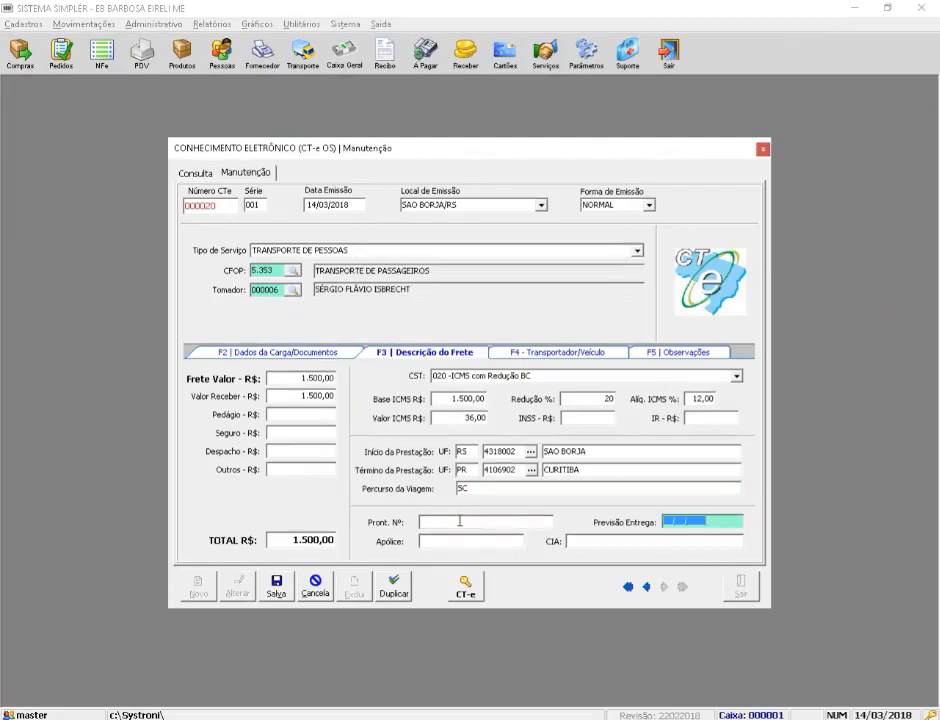
{"action": "key", "text": "Tab"}
{"action": "key", "text": "Tab"}
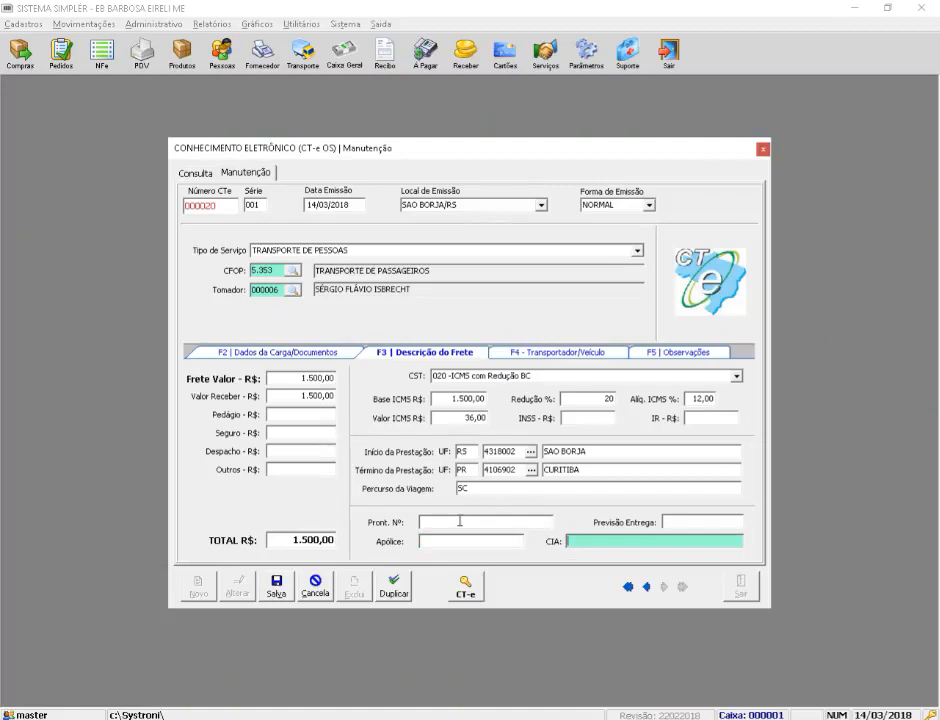
{"action": "key", "text": "Tab"}
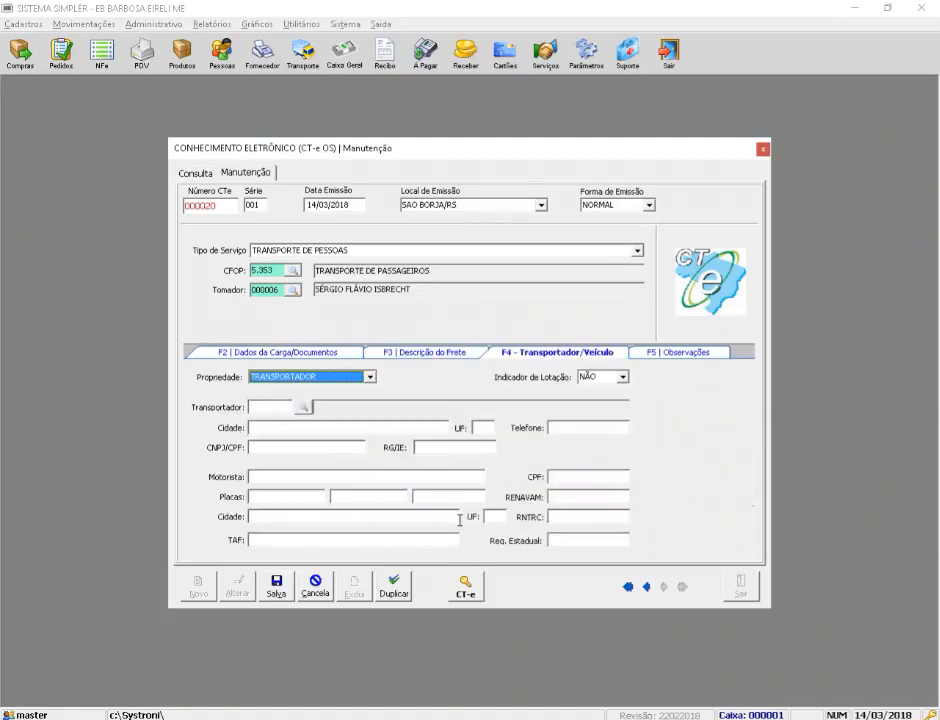
Step: Leave the carrier unselected and enter the driver's full name and CPF
{"action": "key", "text": "Tab"}
{"action": "key", "text": "Tab"}
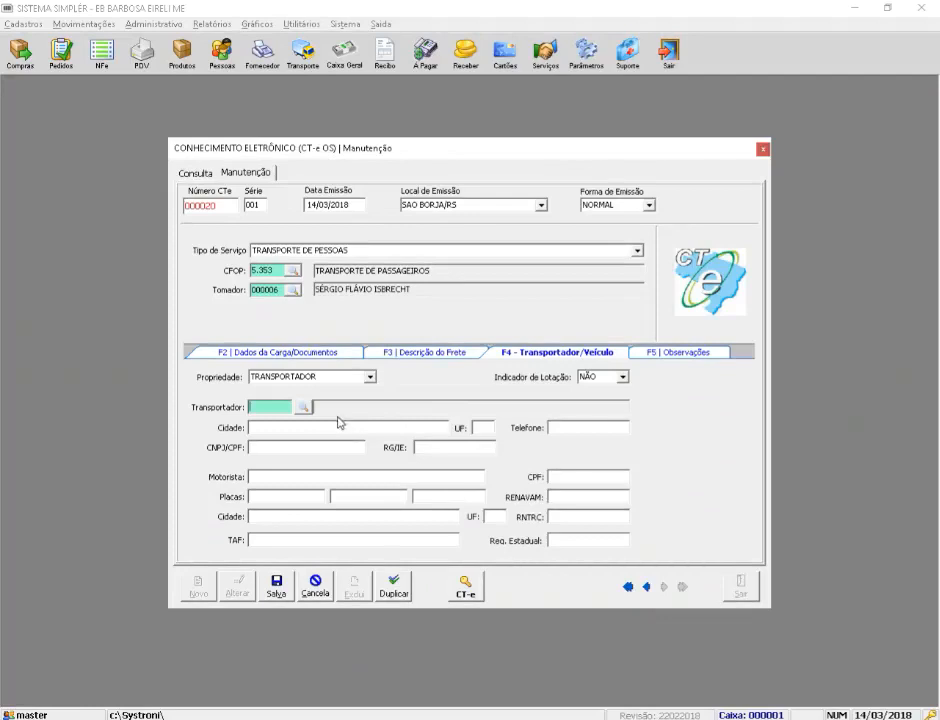
{"action": "left_click", "coordinate": [303, 408]}
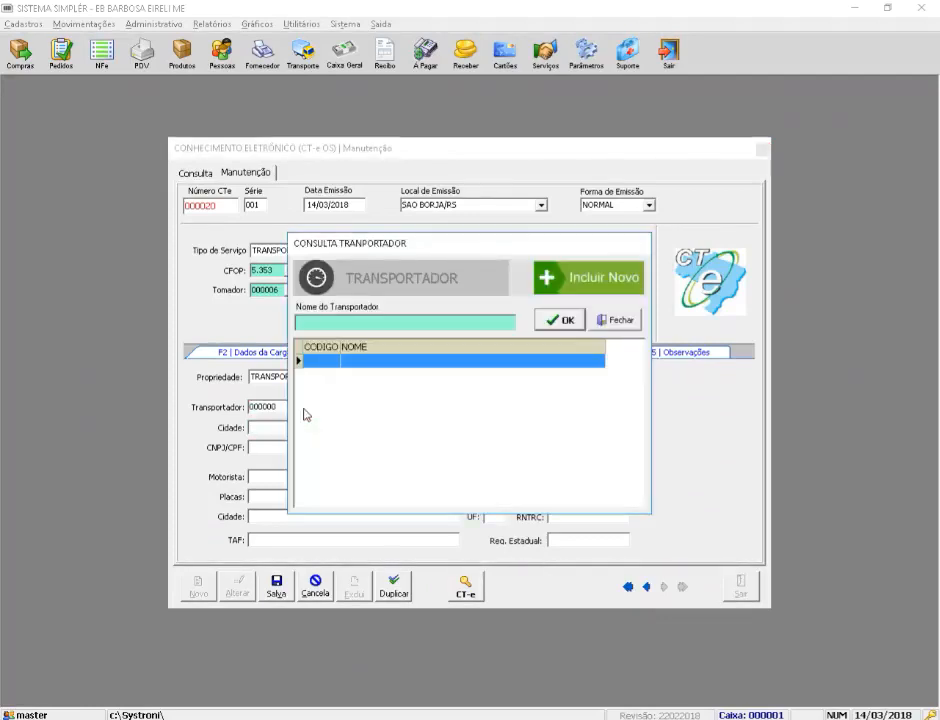
{"action": "left_click", "coordinate": [617, 320]}
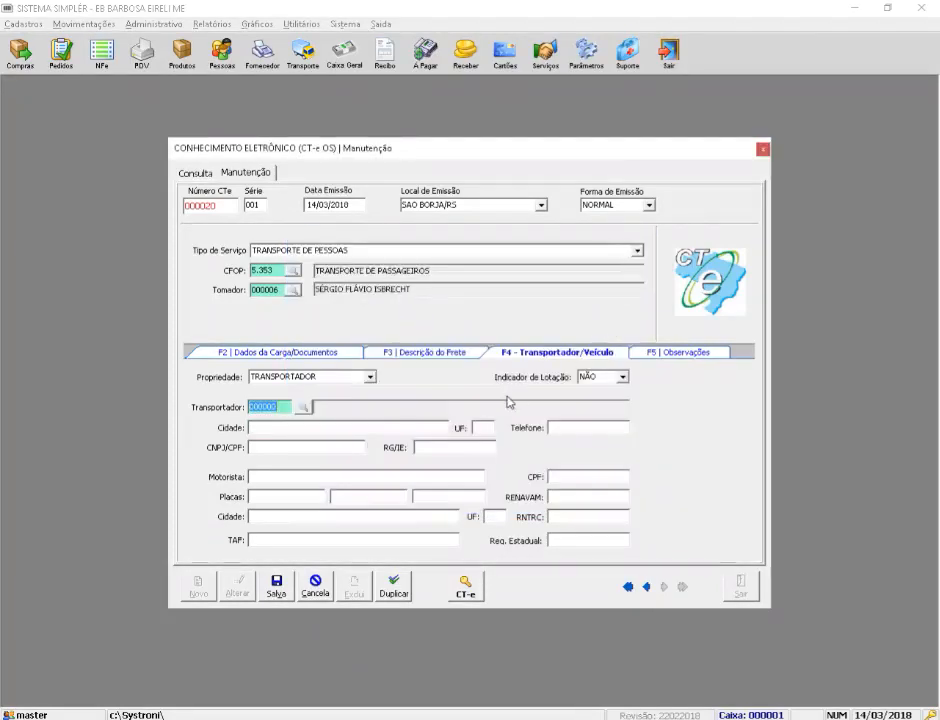
{"action": "key", "text": "Tab"}
{"action": "key", "text": "Tab"}
{"action": "key", "text": "Tab"}
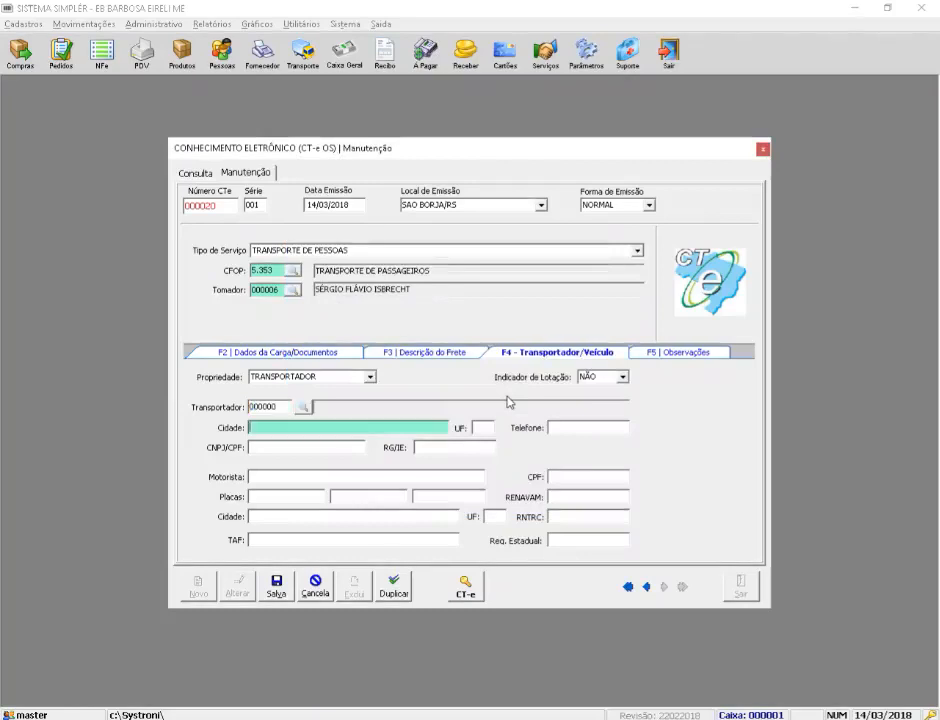
{"action": "key", "text": "Tab"}
{"action": "key", "text": "Tab"}
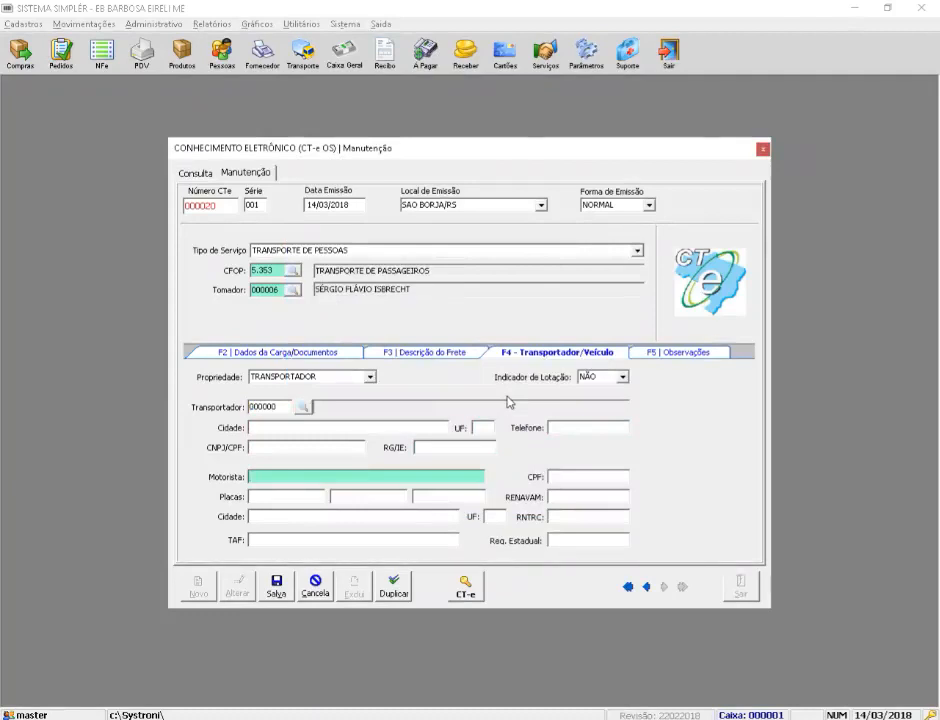
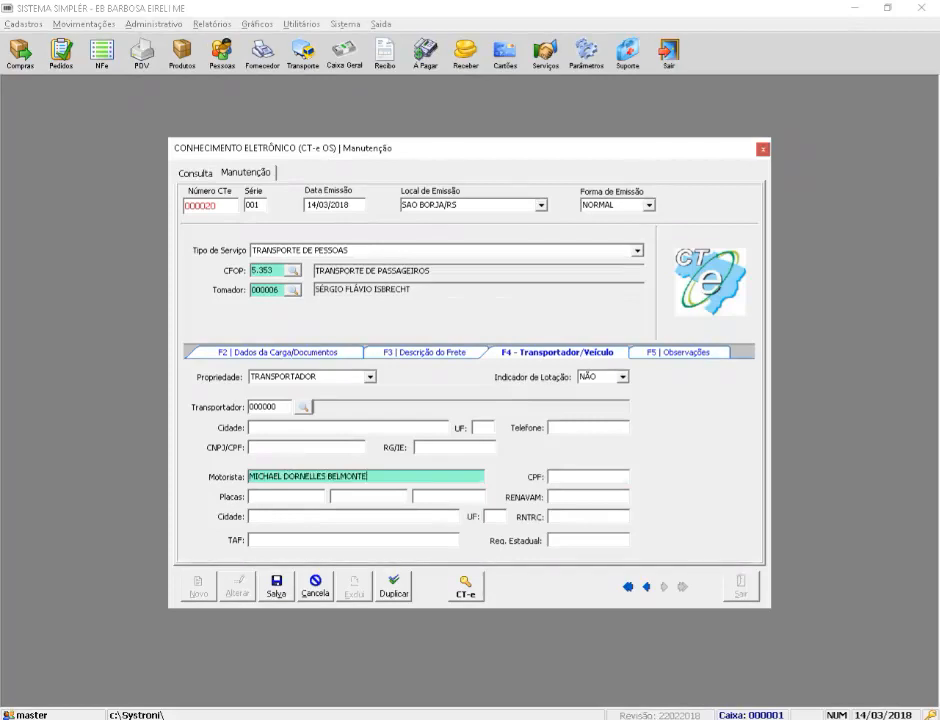
{"action": "key", "text": "Tab"}
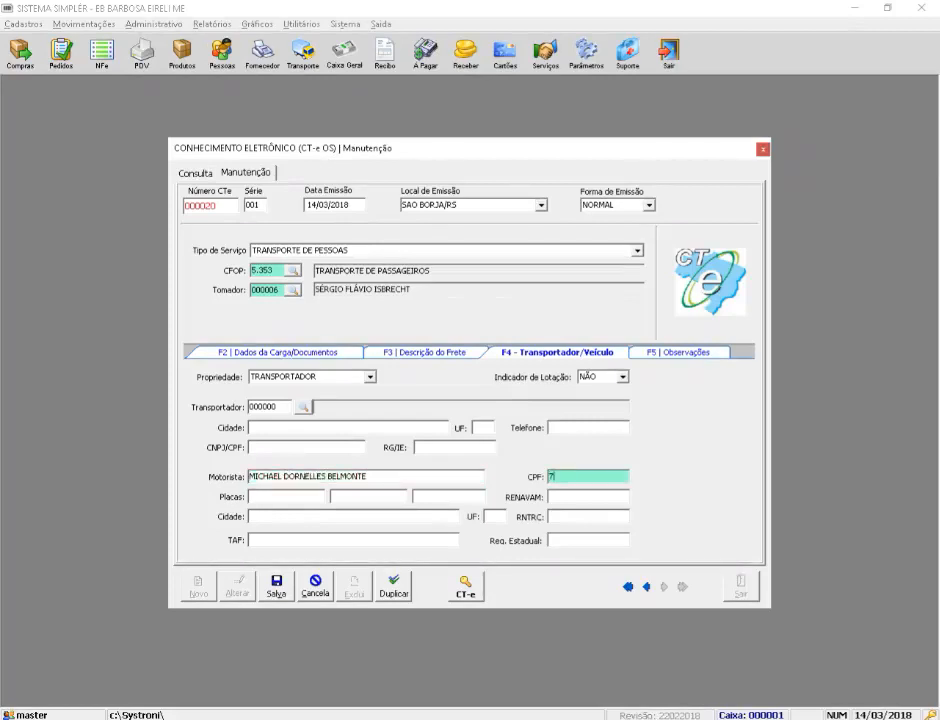
Step: Skip the plates and RENAVAM, then set the vehicle city to SAO BORJA, state RS
{"action": "key", "text": "Tab"}
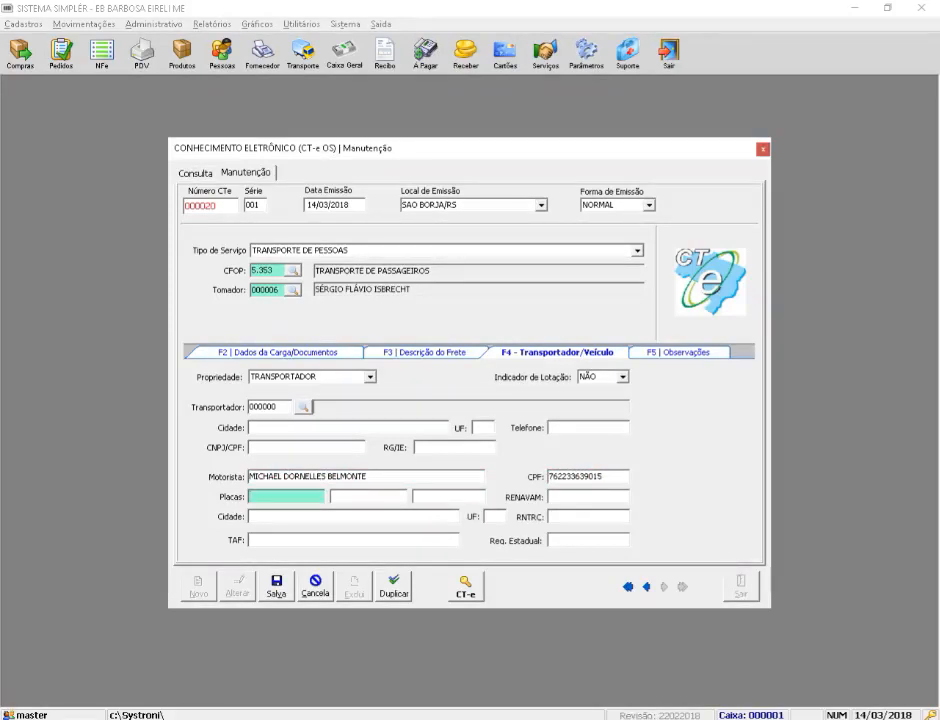
{"action": "key", "text": "Tab"}
{"action": "key", "text": "Tab"}
{"action": "key", "text": "Tab"}
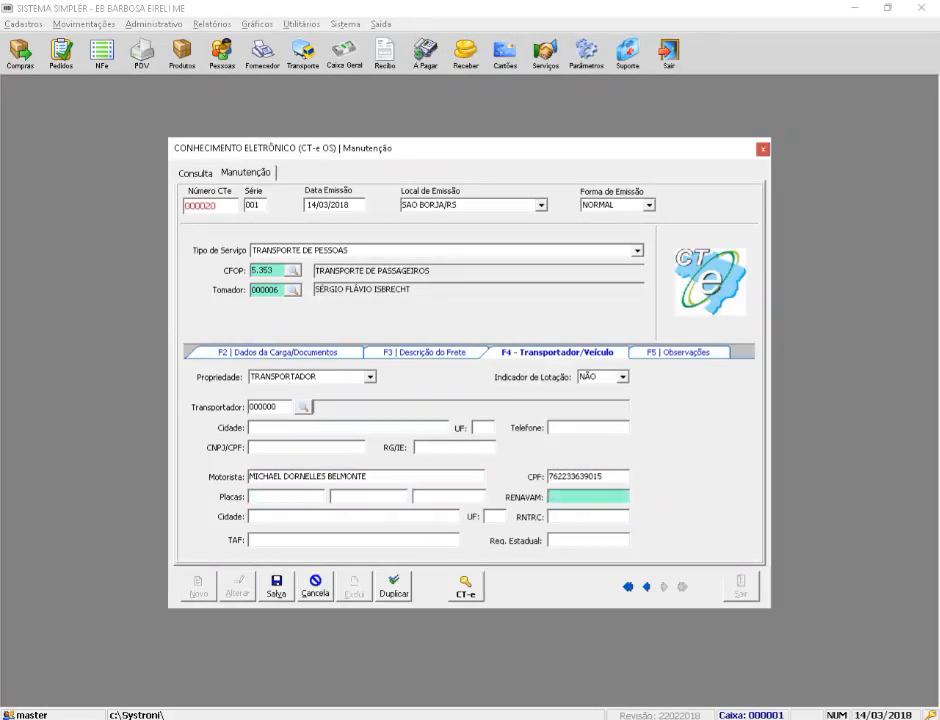
{"action": "key", "text": "Tab"}
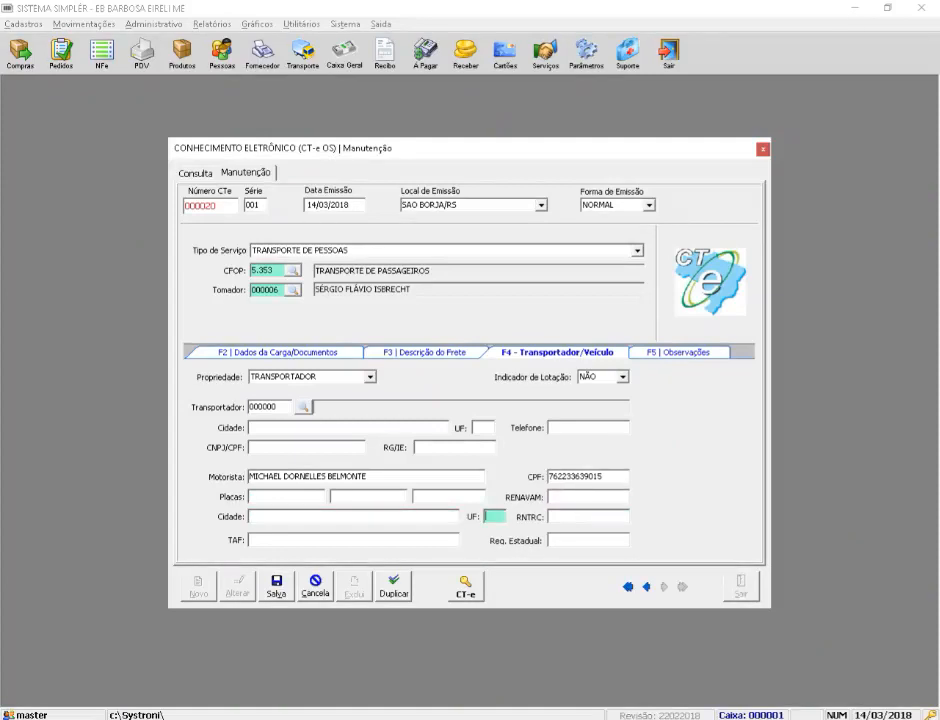
{"action": "type", "text": "S"}
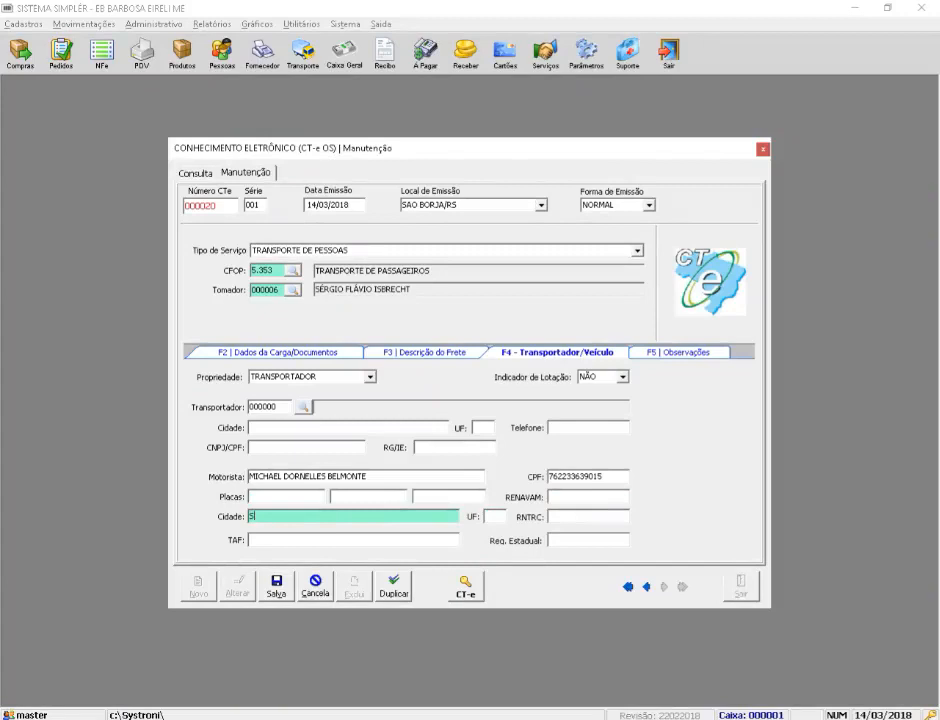
{"action": "type", "text": "AO BORJA"}
{"action": "key", "text": "Return"}
{"action": "type", "text": "RS"}
{"action": "key", "text": "Return"}
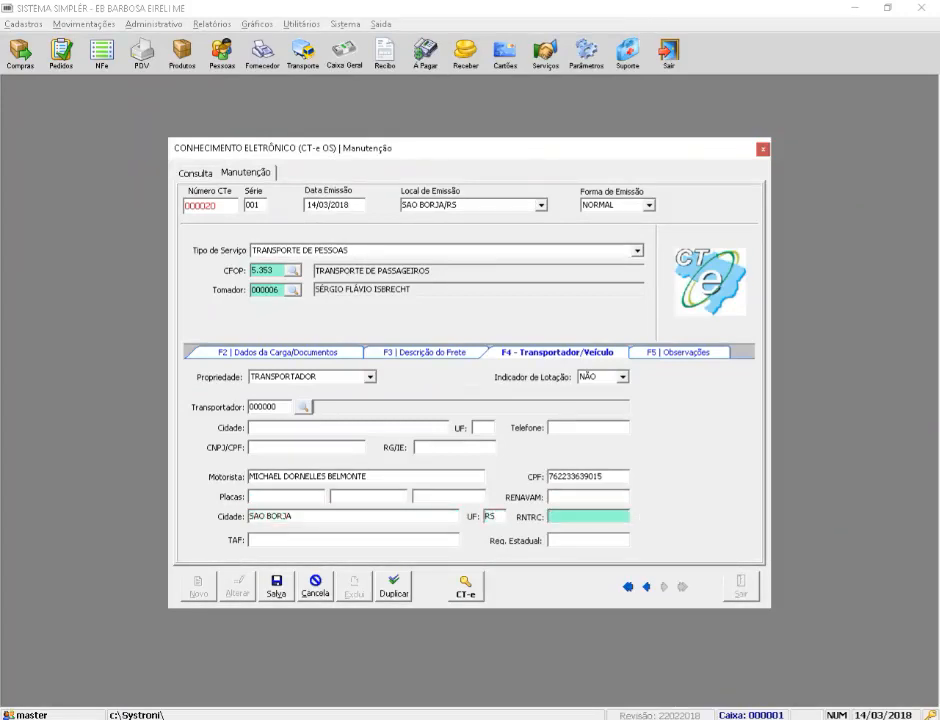
{"action": "key", "text": "Return"}
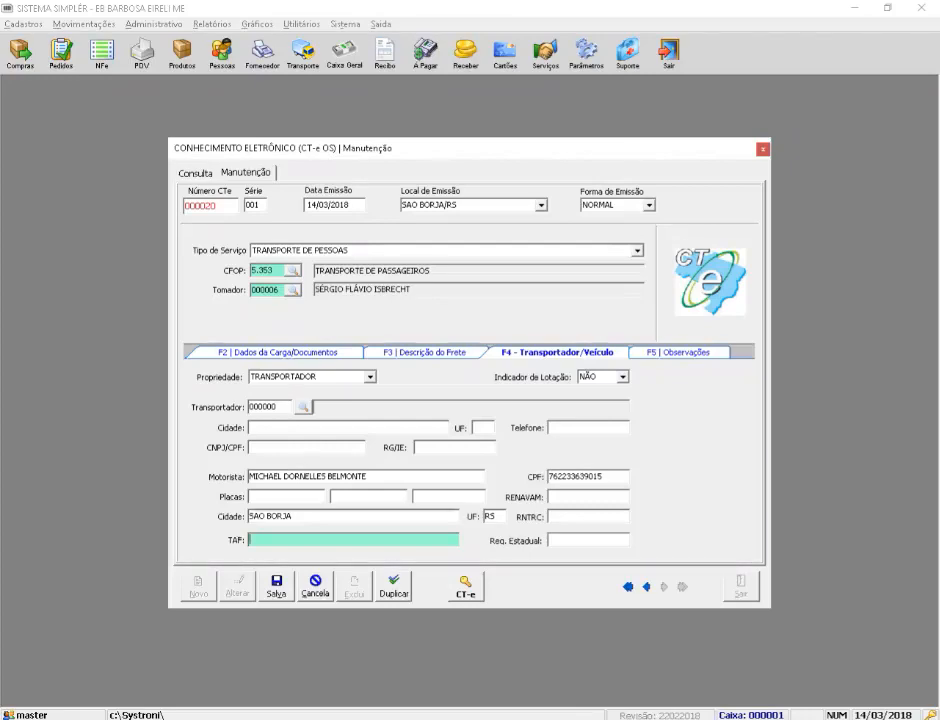
{"action": "left_click", "coordinate": [588, 540]}
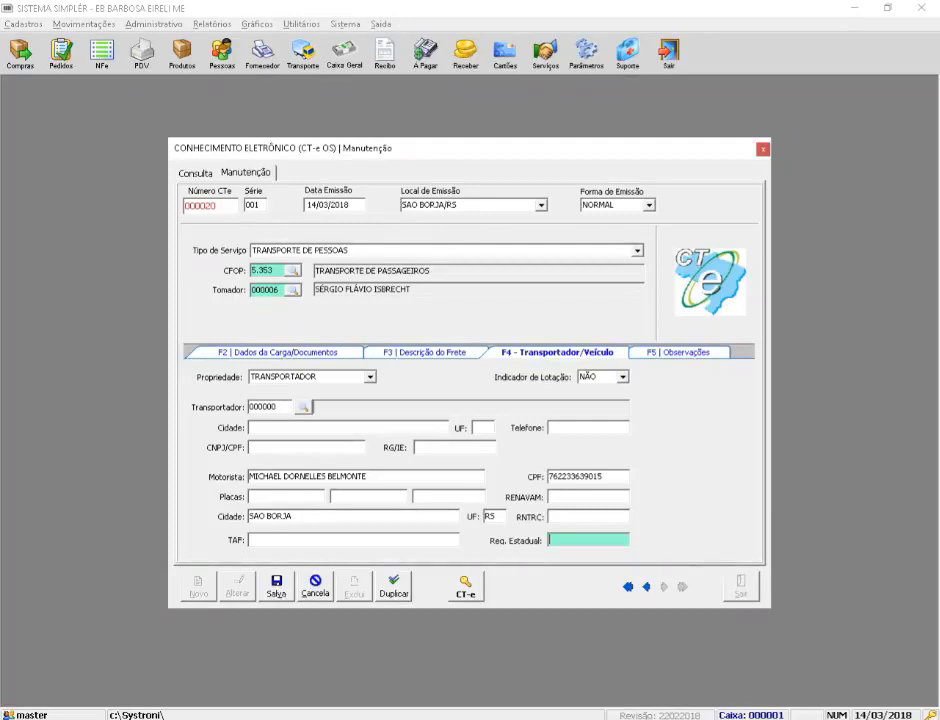
{"action": "key", "text": "F5"}
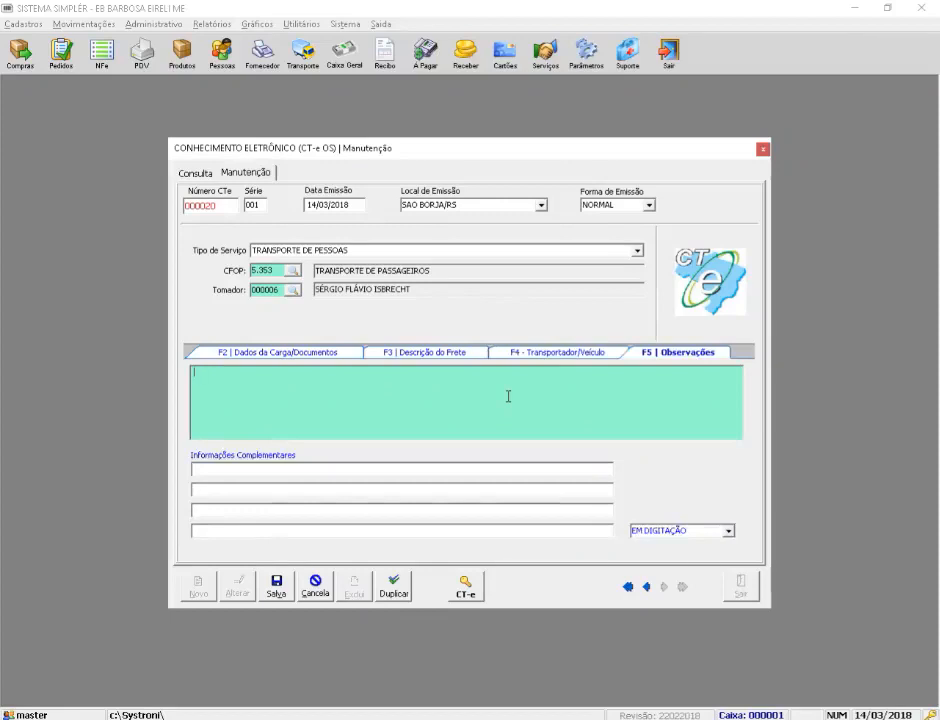
{"action": "left_click", "coordinate": [552, 355]}
{"action": "left_click", "coordinate": [314, 538]}
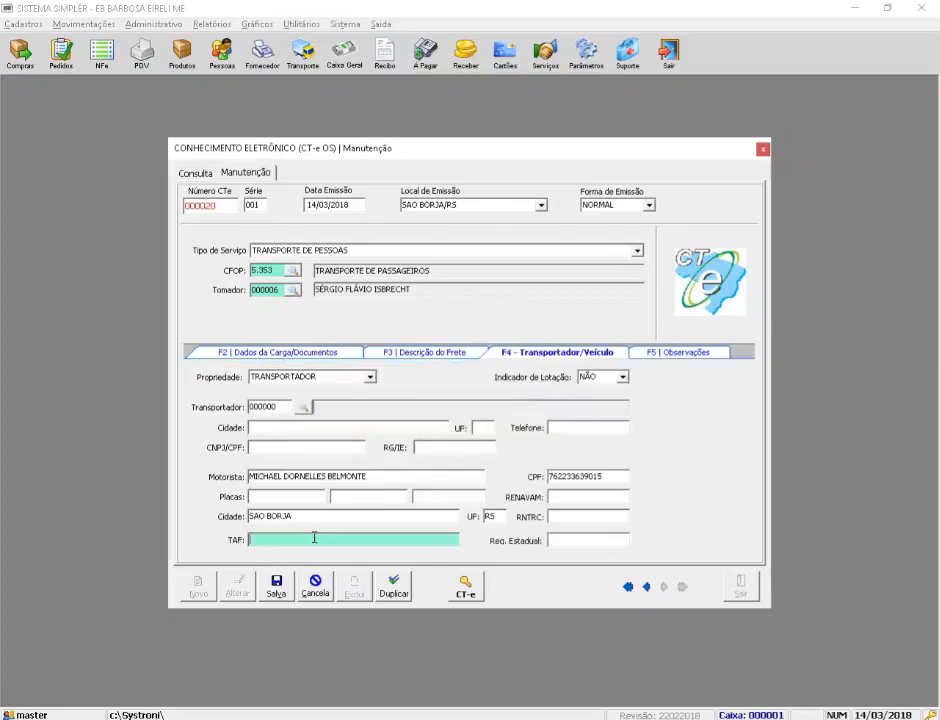
{"action": "type", "text": "000000000000"}
{"action": "key", "text": "Tab"}
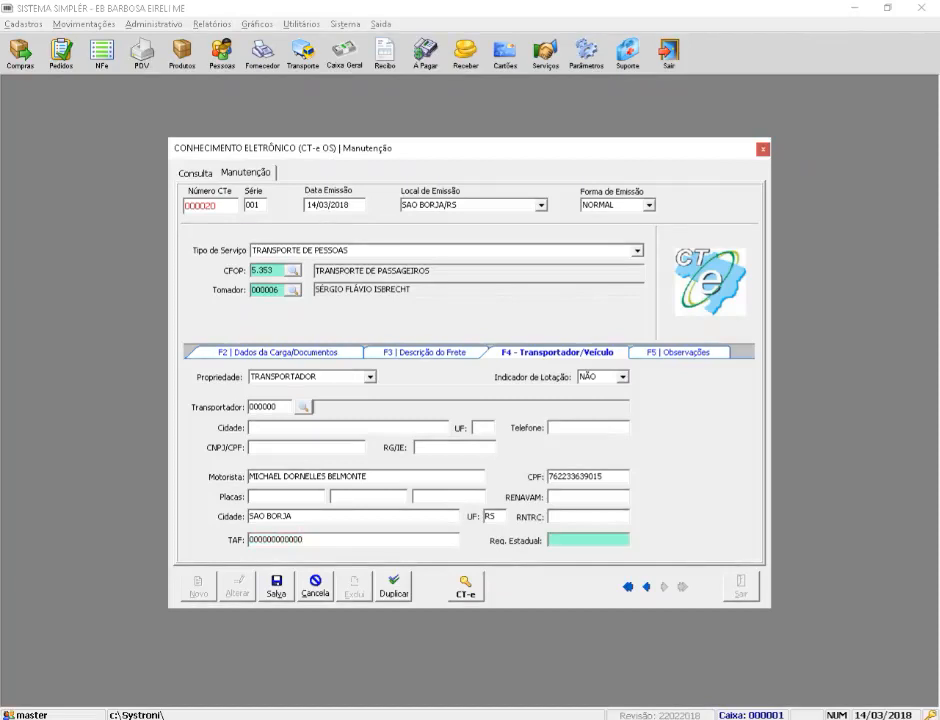
Step: Type the observation QUALQUER OBS under F5 and save CT-e OS 000020
{"action": "key", "text": "F5"}
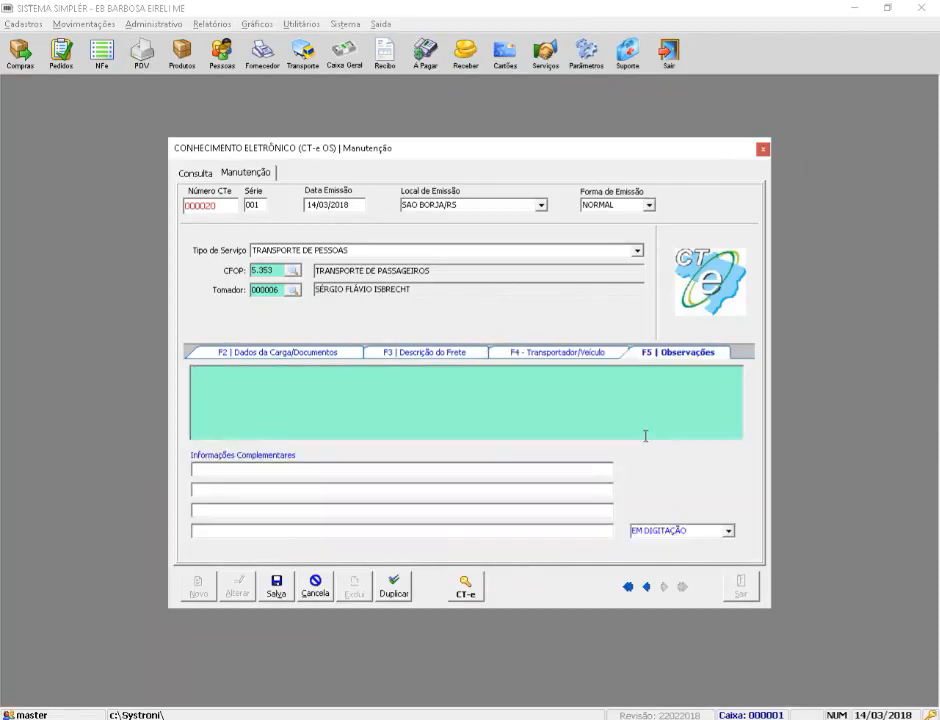
{"action": "type", "text": "QUAL QYUER"}
{"action": "key", "text": "BackSpace"}
{"action": "key", "text": "BackSpace"}
{"action": "key", "text": "BackSpace"}
{"action": "key", "text": "BackSpace"}
{"action": "key", "text": "BackSpace"}
{"action": "key", "text": "BackSpace"}
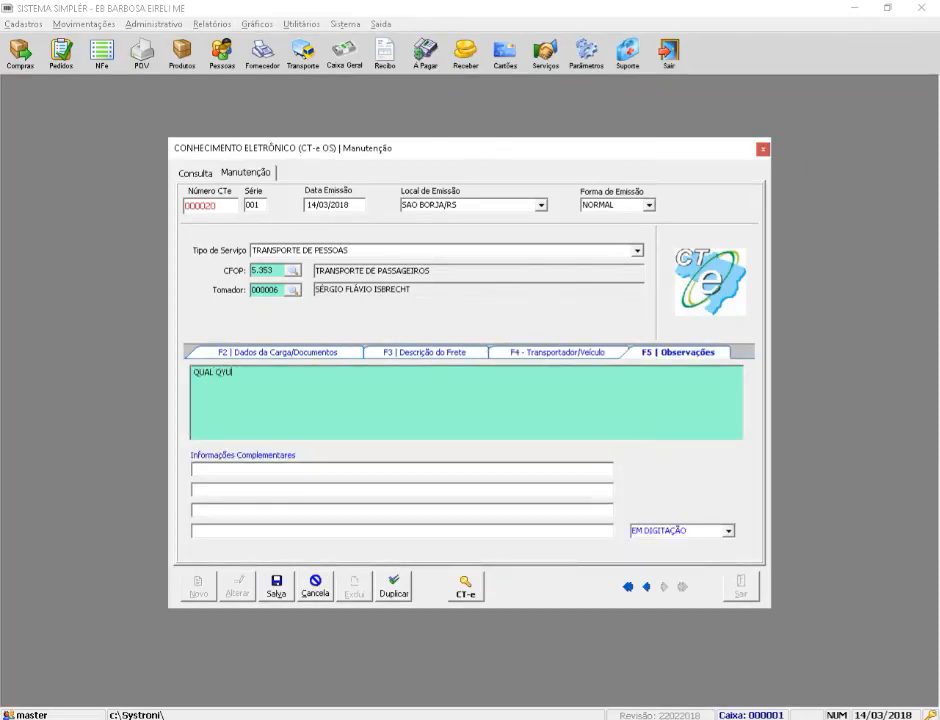
{"action": "type", "text": "QUER OBS"}
{"action": "left_click", "coordinate": [400, 468]}
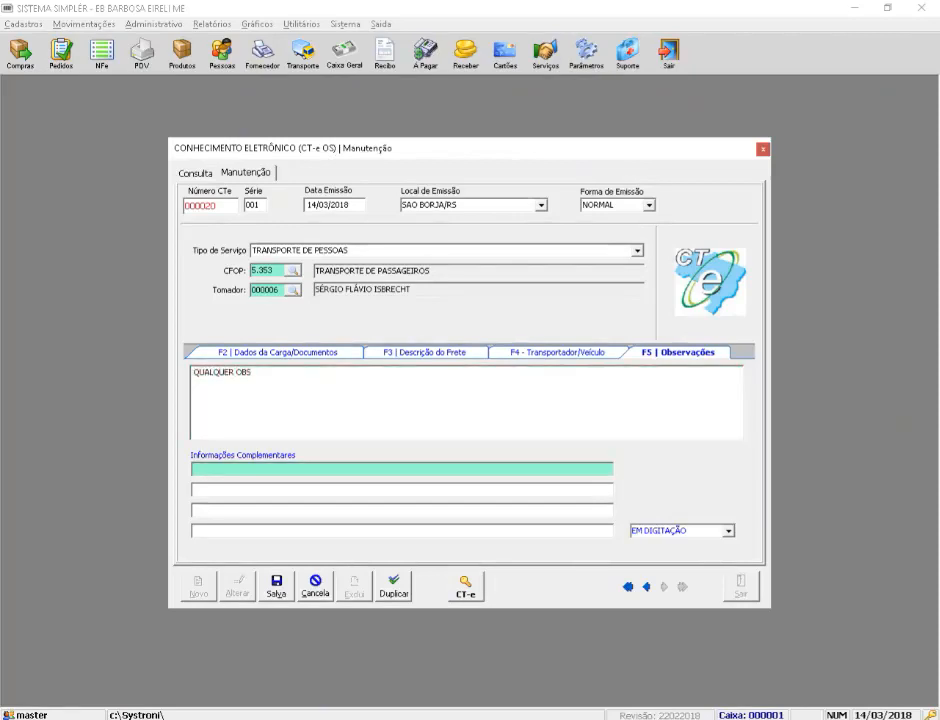
{"action": "key", "text": "Tab"}
{"action": "key", "text": "Tab"}
{"action": "key", "text": "Tab"}
{"action": "key", "text": "Tab"}
{"action": "key", "text": "Tab"}
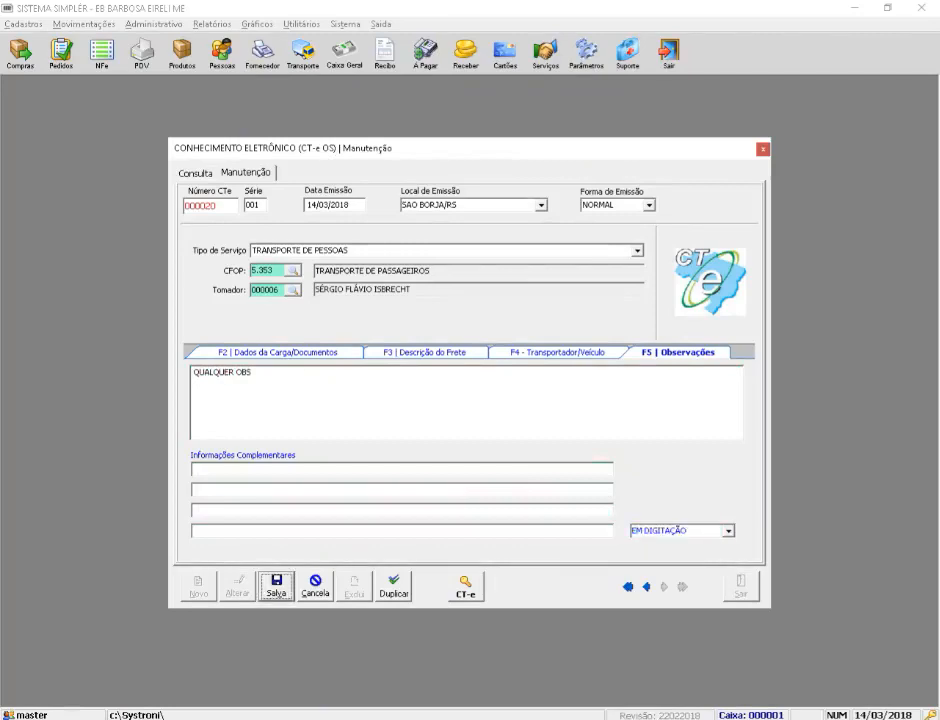
{"action": "key", "text": "Return"}
{"action": "key", "text": "Return"}
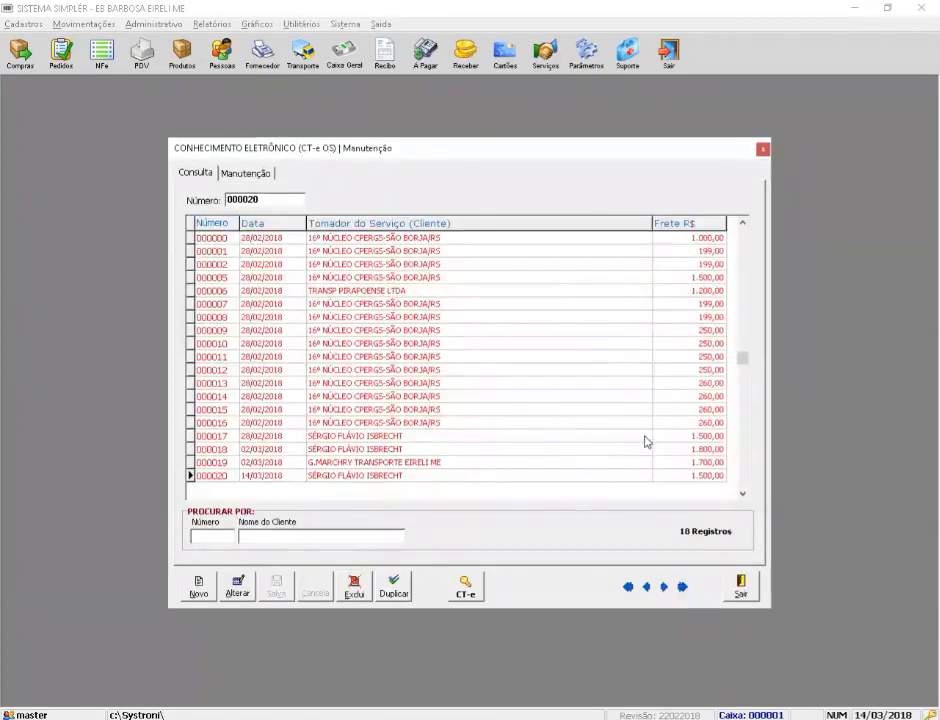
Step: Open the CT-e module past the certificate error and select the AC SAFEWEB certificate
{"action": "left_click", "coordinate": [470, 588]}
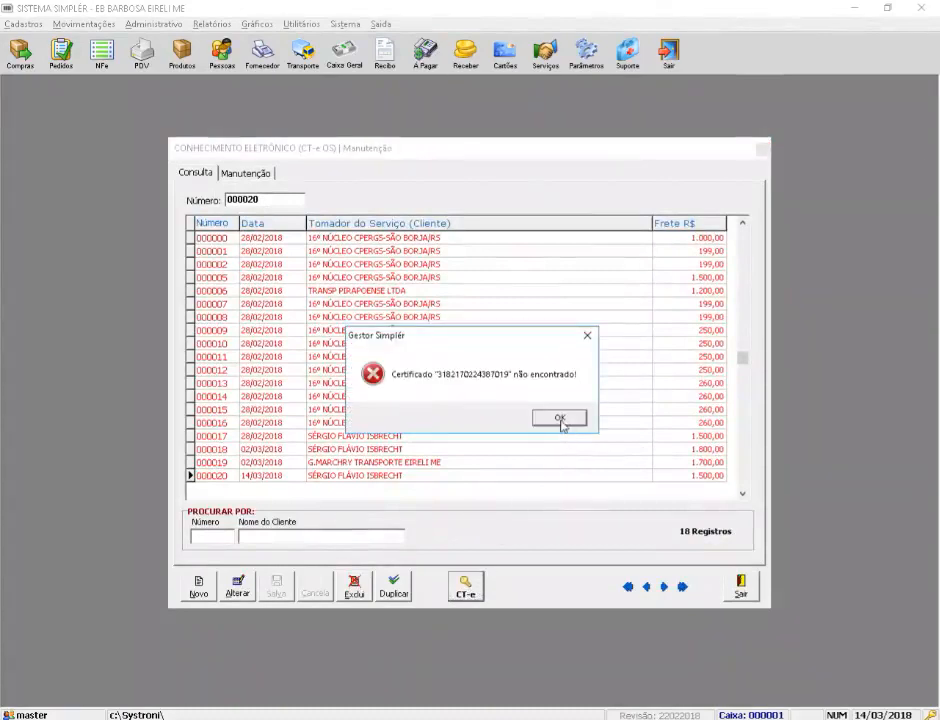
{"action": "left_click", "coordinate": [561, 419]}
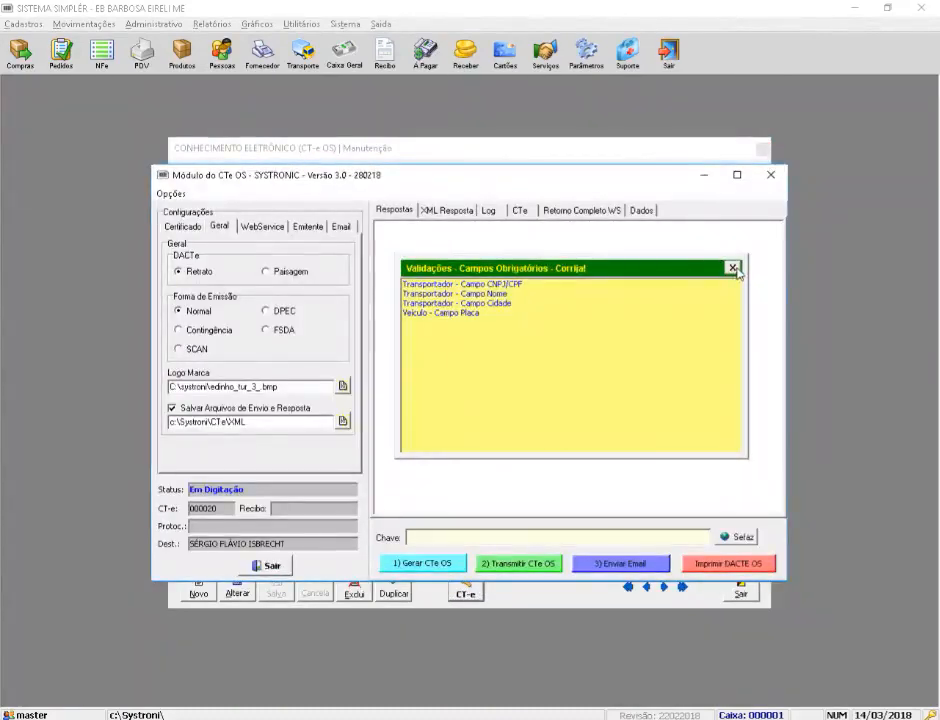
{"action": "left_click", "coordinate": [732, 268]}
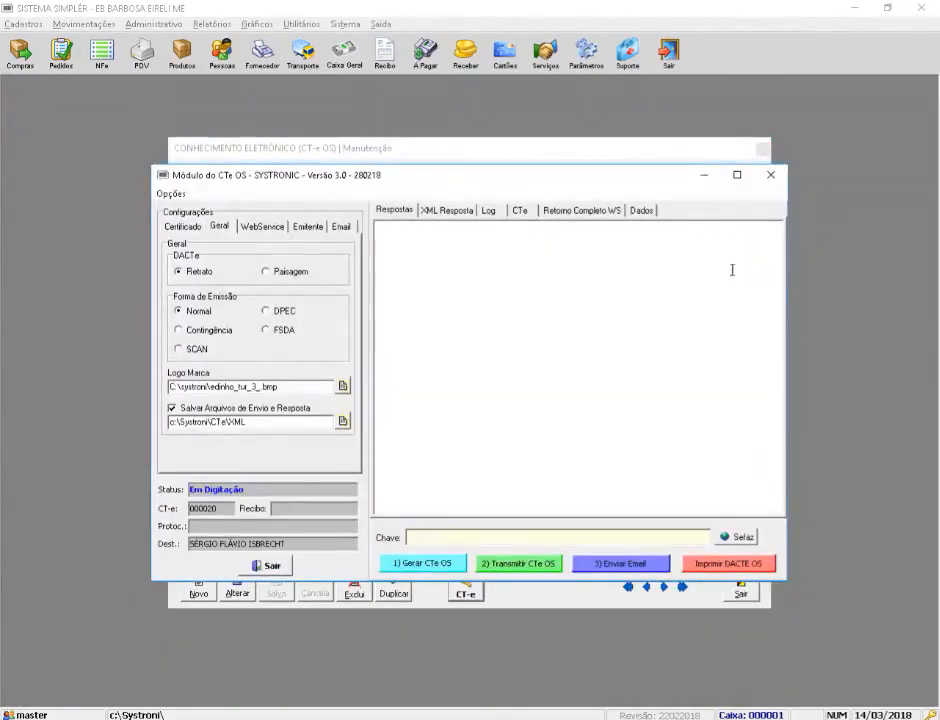
{"action": "left_click", "coordinate": [186, 227]}
{"action": "left_click", "coordinate": [343, 328]}
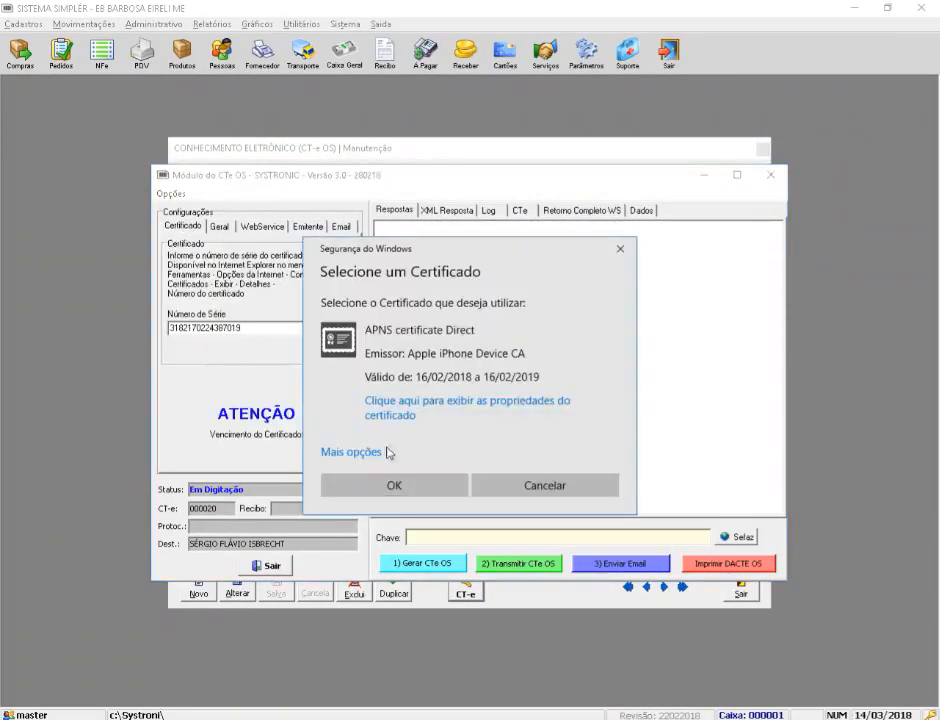
{"action": "left_click", "coordinate": [365, 454]}
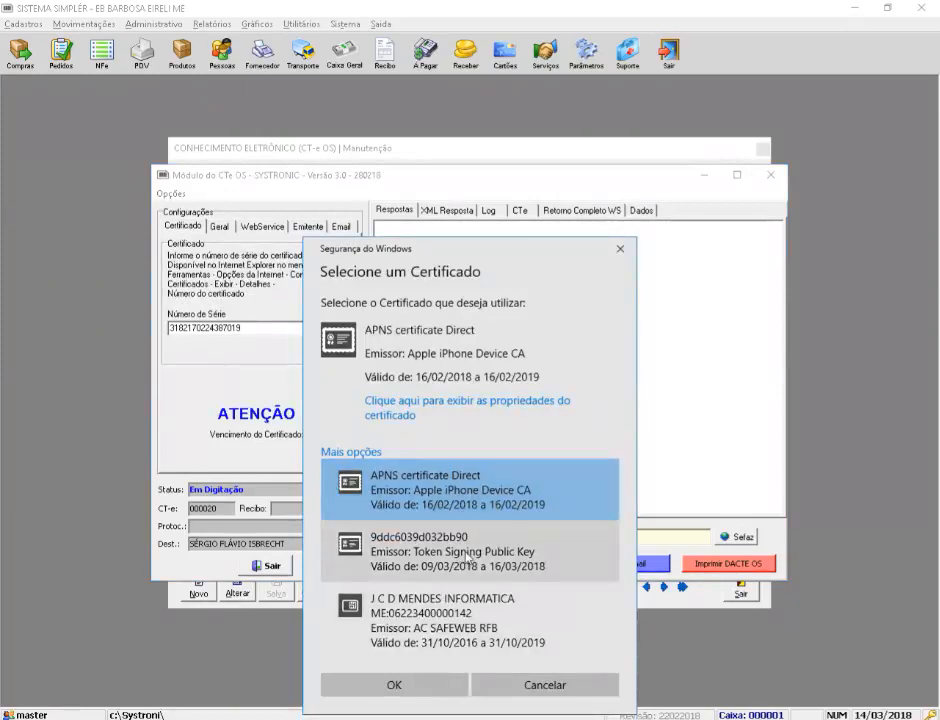
{"action": "left_click", "coordinate": [420, 630]}
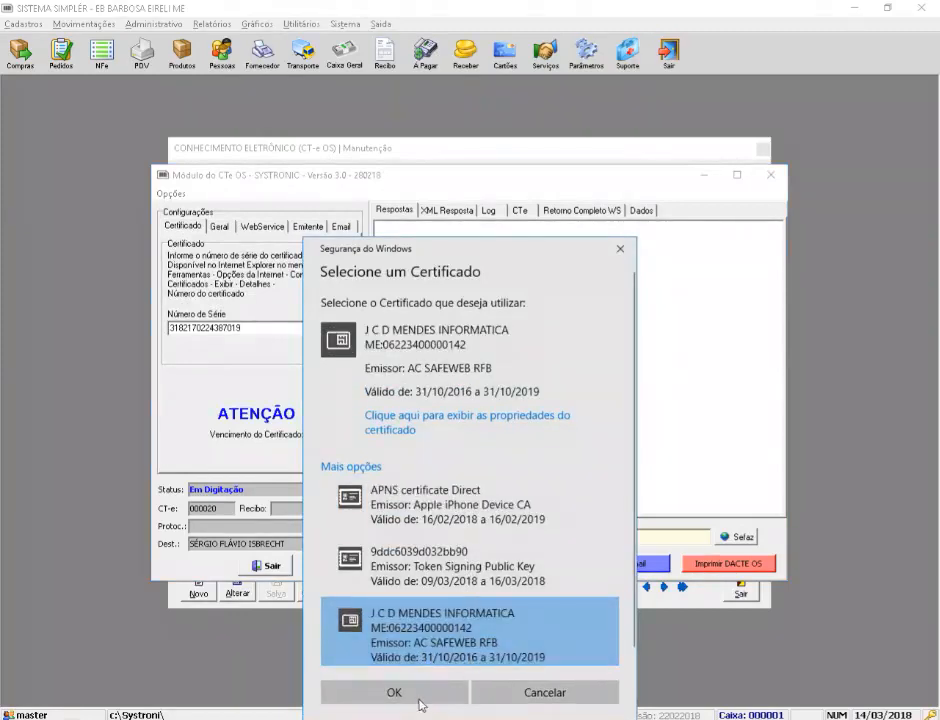
{"action": "left_click", "coordinate": [419, 699]}
Step: Generate the CT-e OS XML with 1) Gerar CTe OS and review the XML
{"action": "left_click", "coordinate": [410, 564]}
{"action": "left_click", "coordinate": [530, 396]}
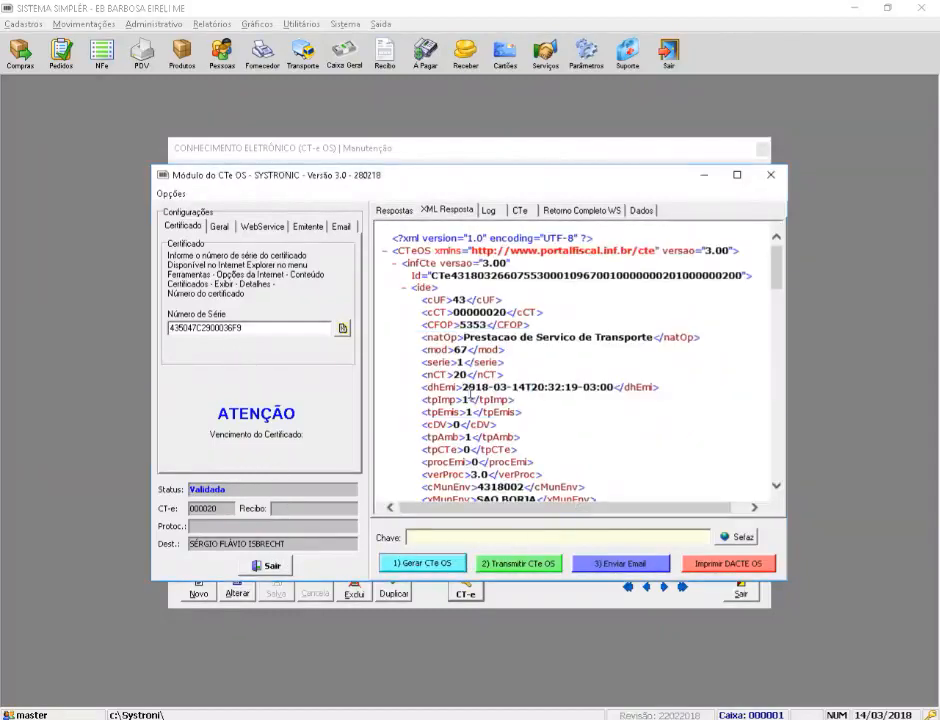
{"action": "left_click", "coordinate": [415, 563]}
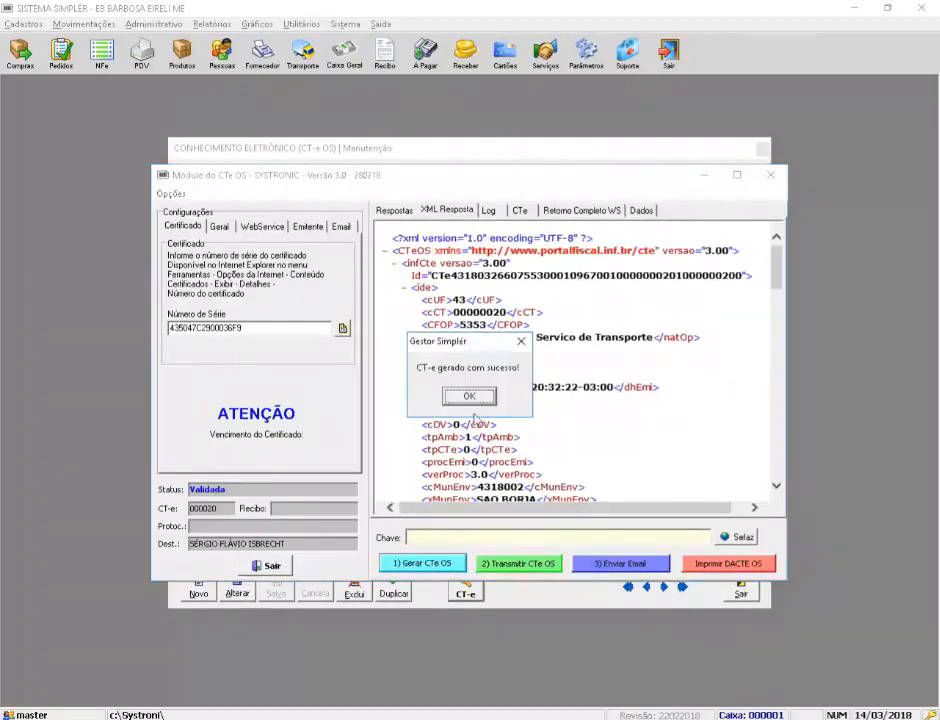
{"action": "left_click", "coordinate": [469, 396]}
{"action": "left_click_drag", "start_coordinate": [777, 275], "coordinate": [757, 480]}
Step: Attempt transmission and DACTE printing, dismissing the transmission and missing-logo errors
{"action": "left_click", "coordinate": [517, 563]}
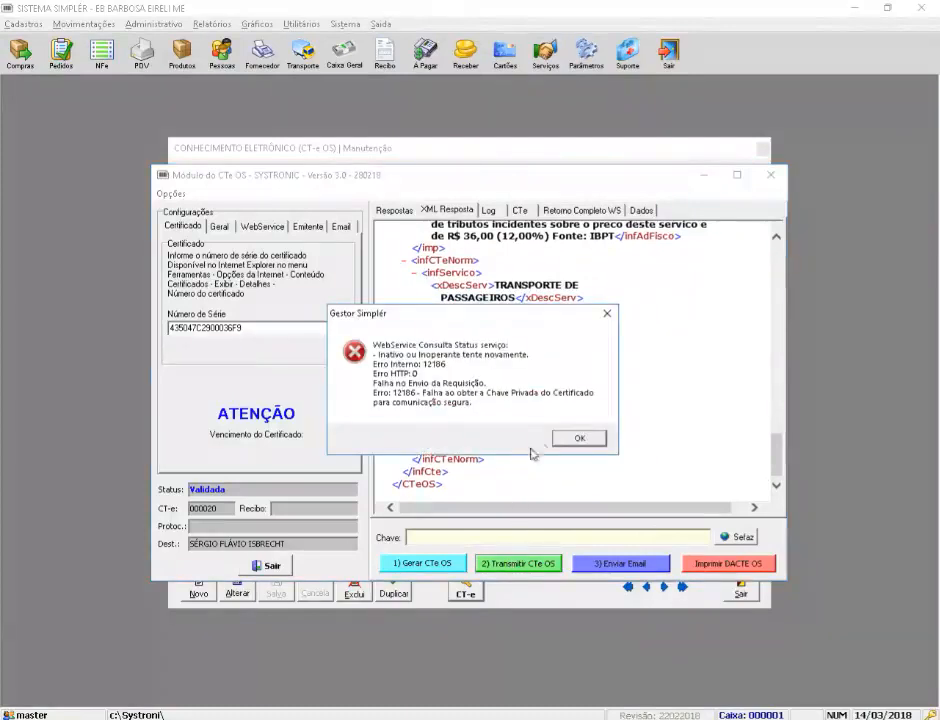
{"action": "left_click", "coordinate": [569, 438]}
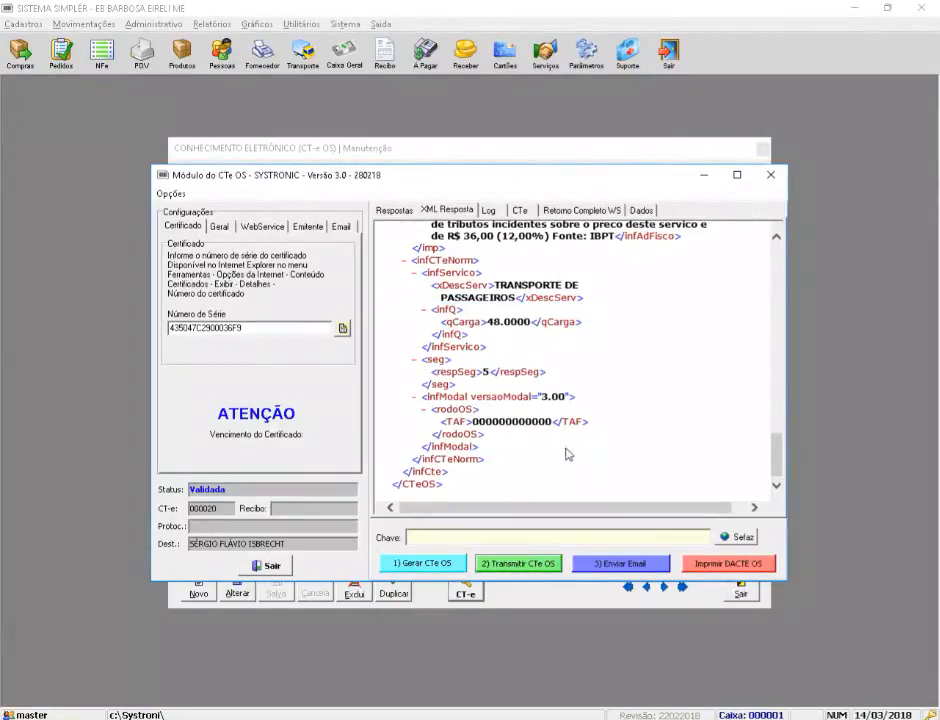
{"action": "left_click", "coordinate": [724, 563]}
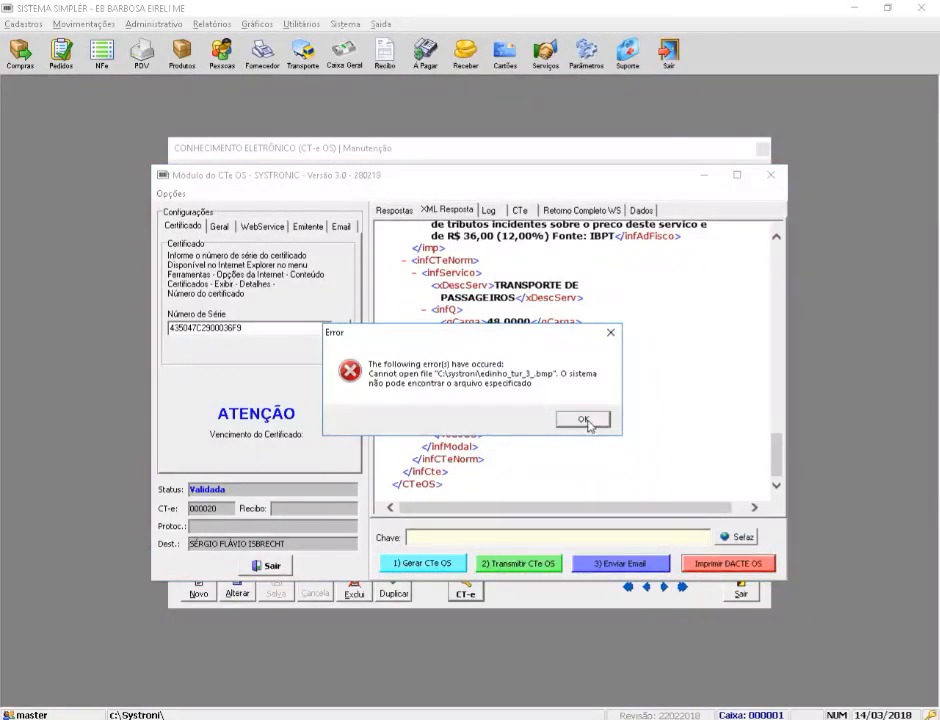
{"action": "left_click", "coordinate": [588, 421]}
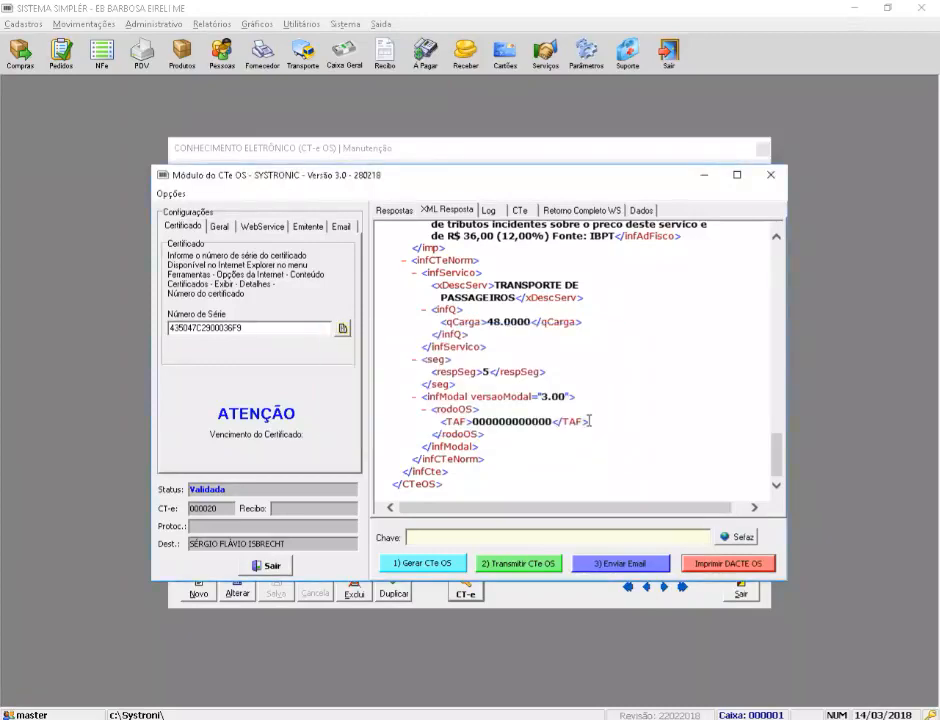
Step: After the missing-logo error, clear the logo file path in the general settings
{"action": "left_click", "coordinate": [722, 566]}
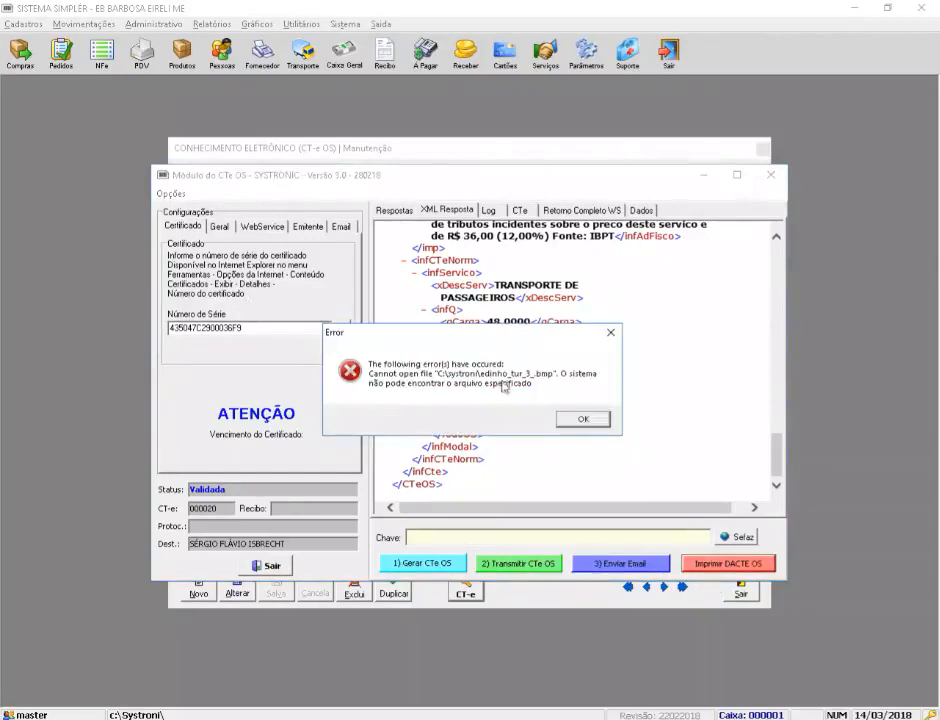
{"action": "left_click", "coordinate": [584, 420]}
{"action": "left_click", "coordinate": [221, 228]}
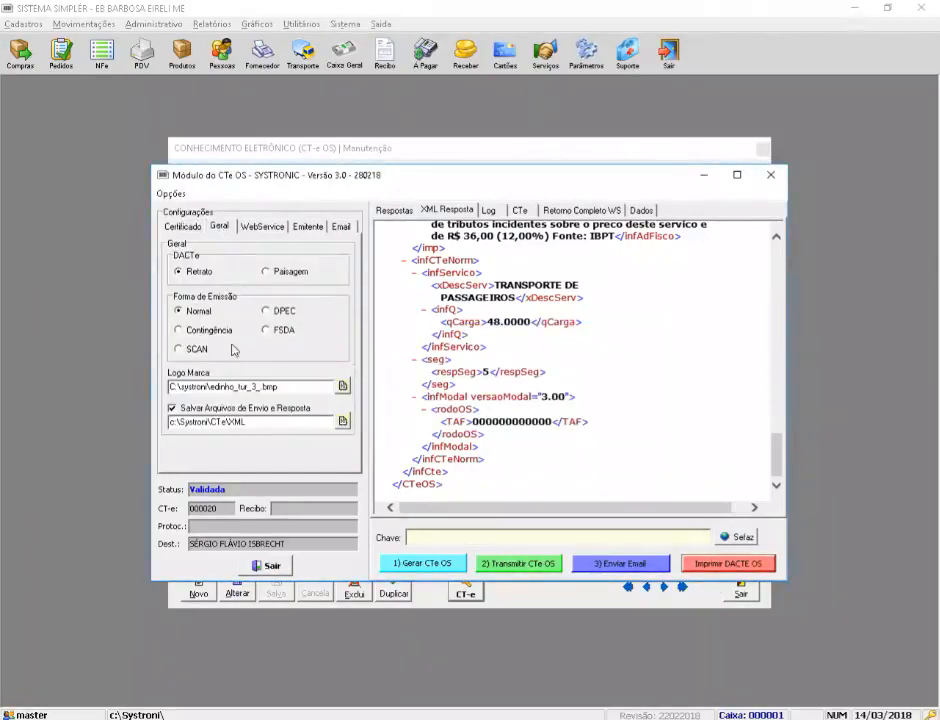
{"action": "double_click", "coordinate": [275, 386]}
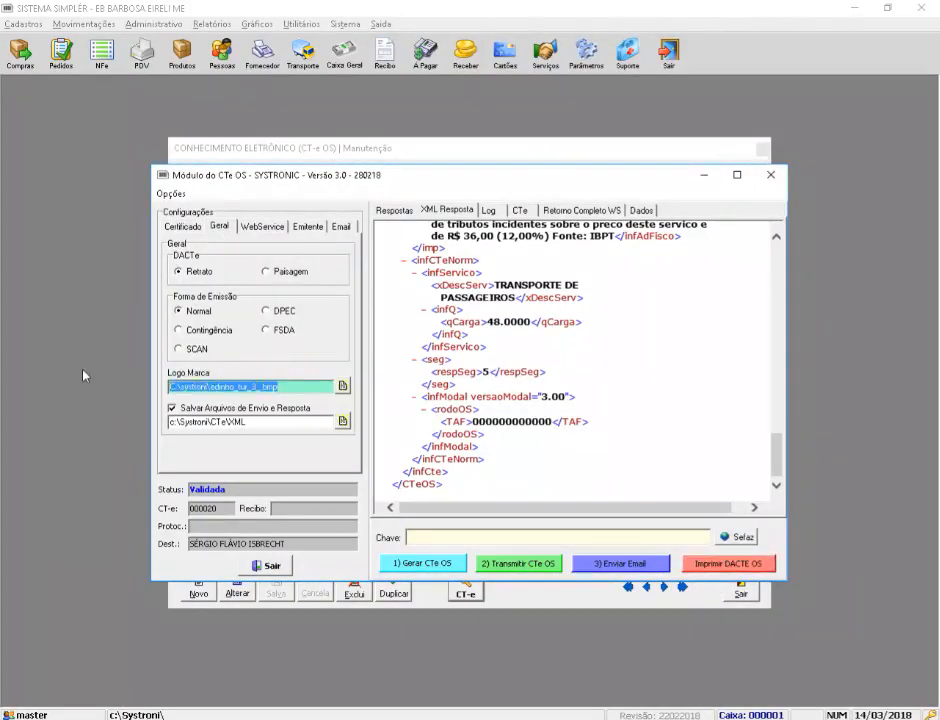
{"action": "key", "text": "Delete"}
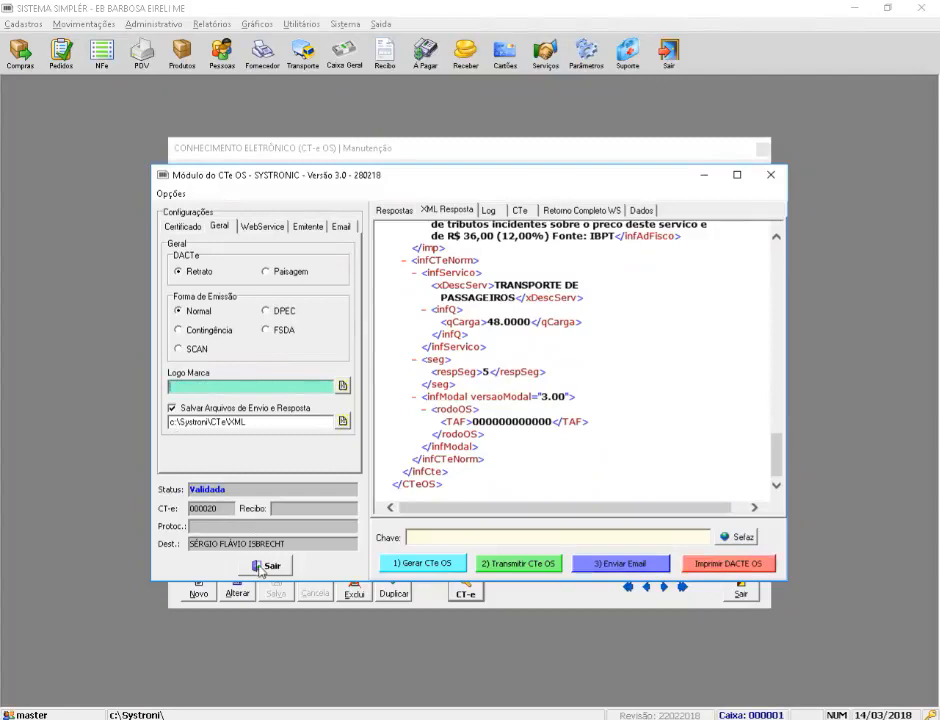
Step: Reopen the CT-e module, regenerate the XML and open the DACTE OS print preview
{"action": "left_click", "coordinate": [262, 567]}
{"action": "left_click", "coordinate": [474, 590]}
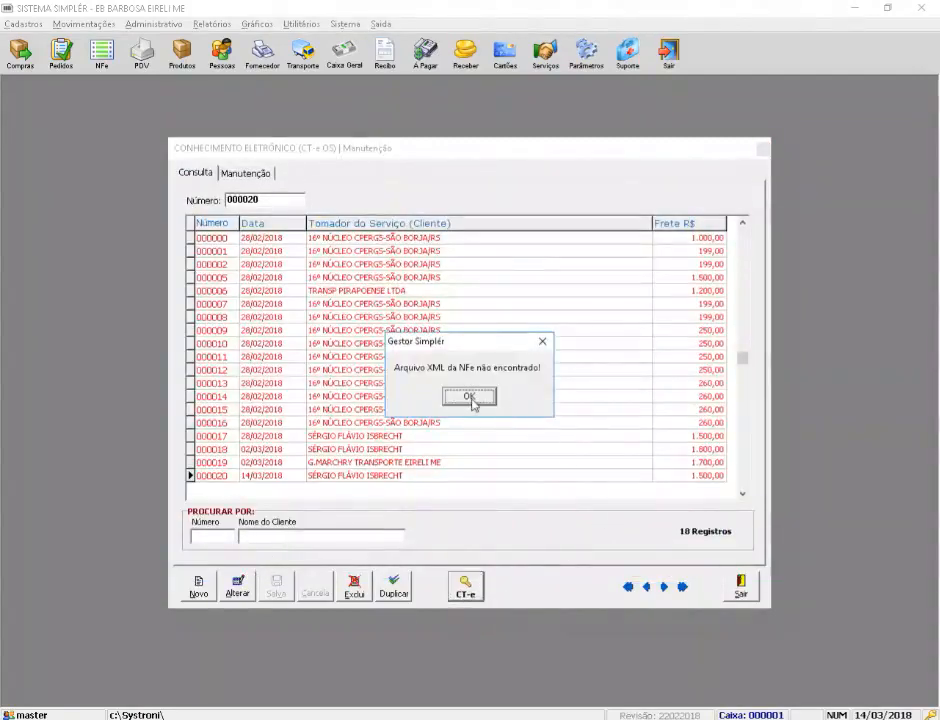
{"action": "left_click", "coordinate": [470, 397]}
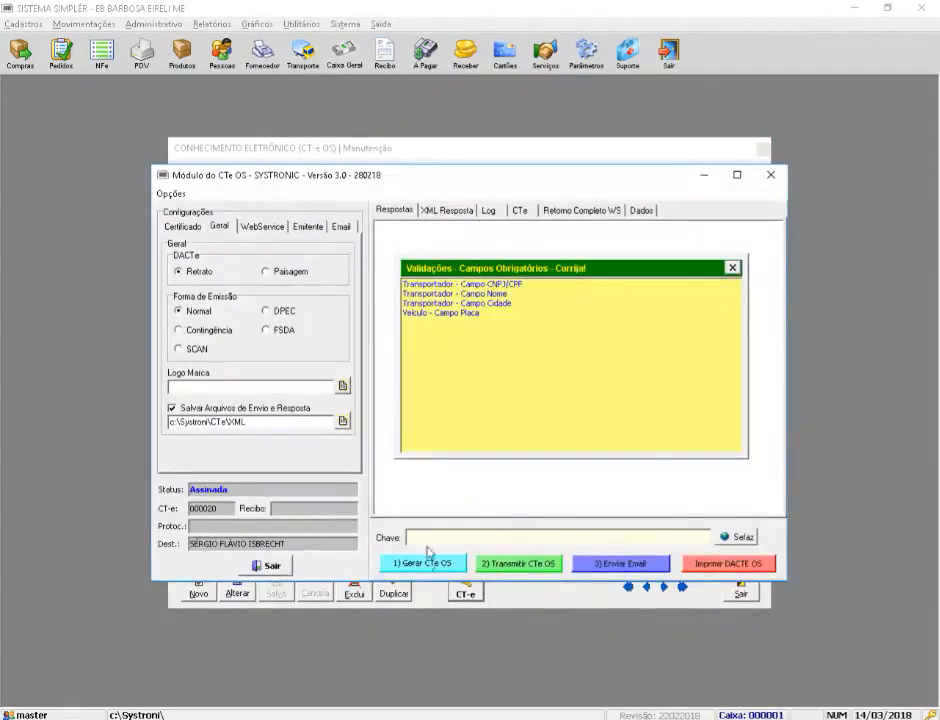
{"action": "left_click", "coordinate": [732, 267]}
{"action": "left_click", "coordinate": [426, 563]}
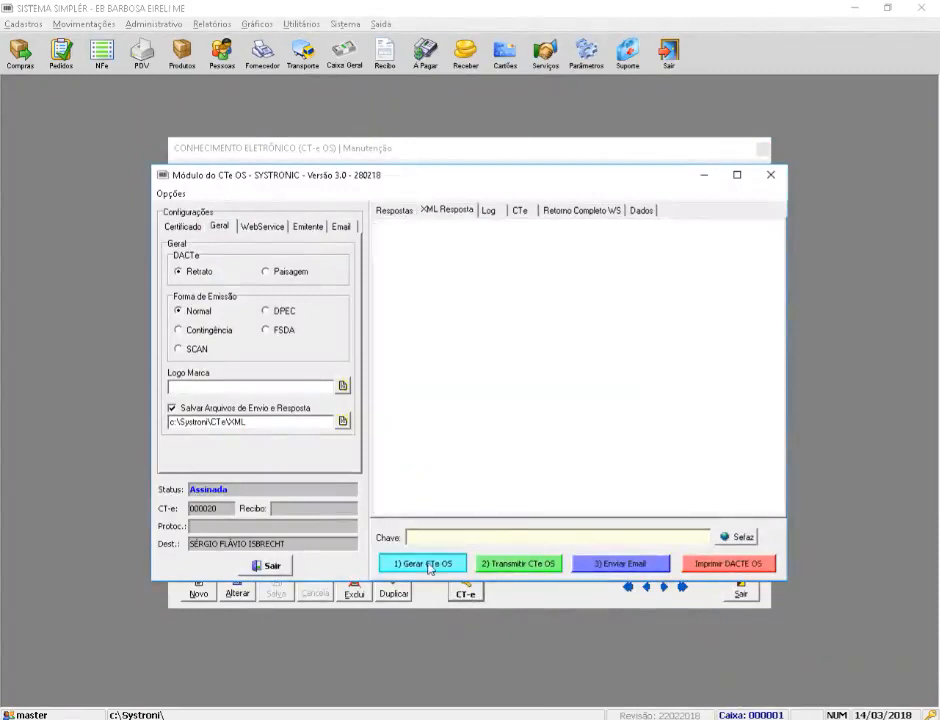
{"action": "left_click", "coordinate": [458, 396]}
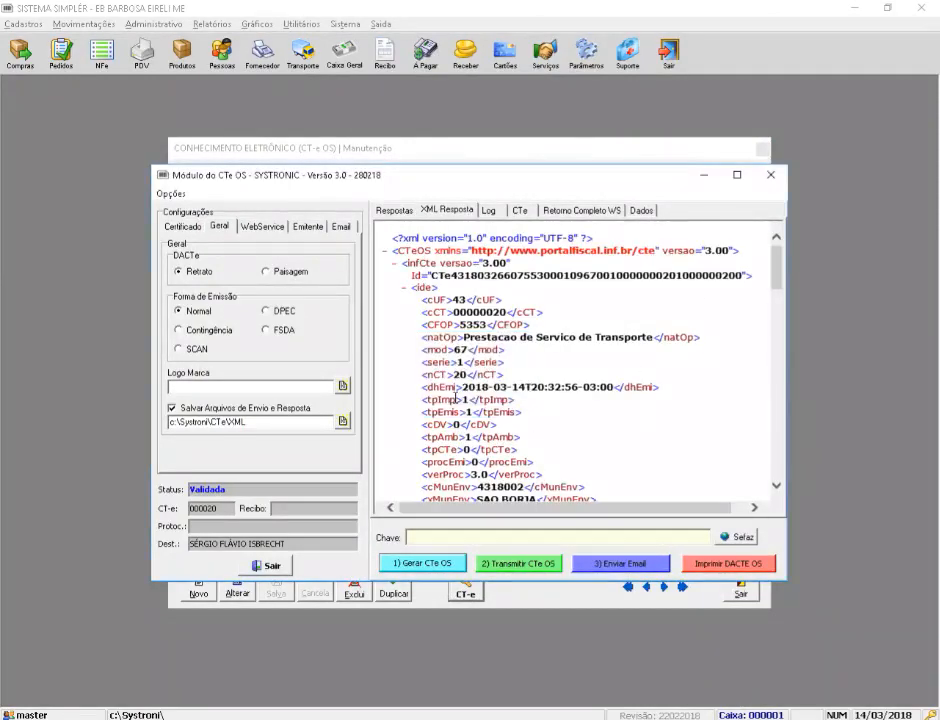
{"action": "left_click_drag", "start_coordinate": [777, 287], "coordinate": [777, 458]}
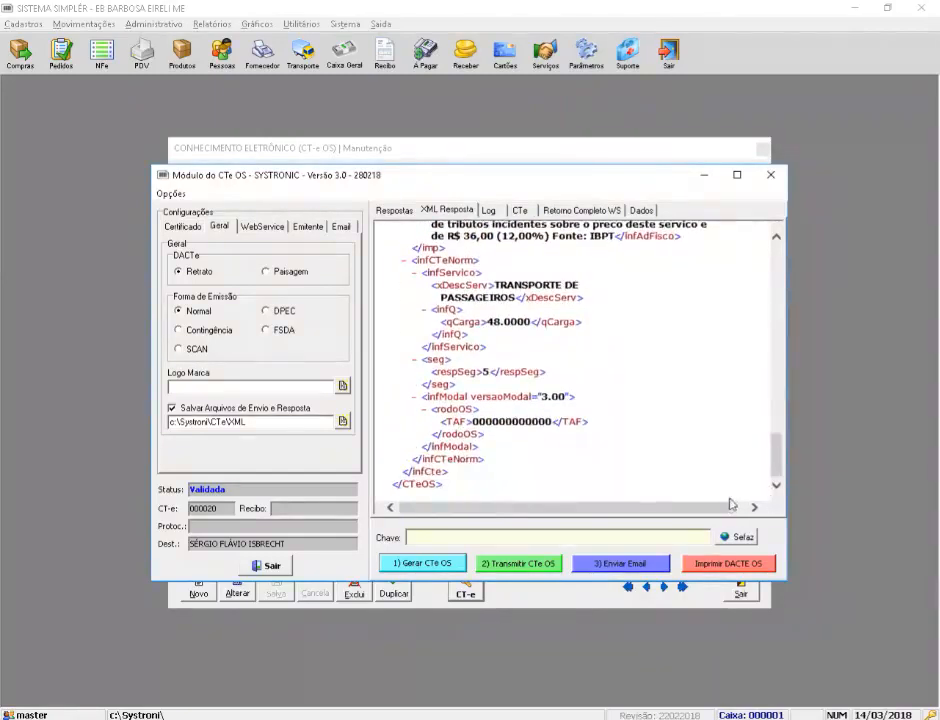
{"action": "left_click", "coordinate": [727, 566]}
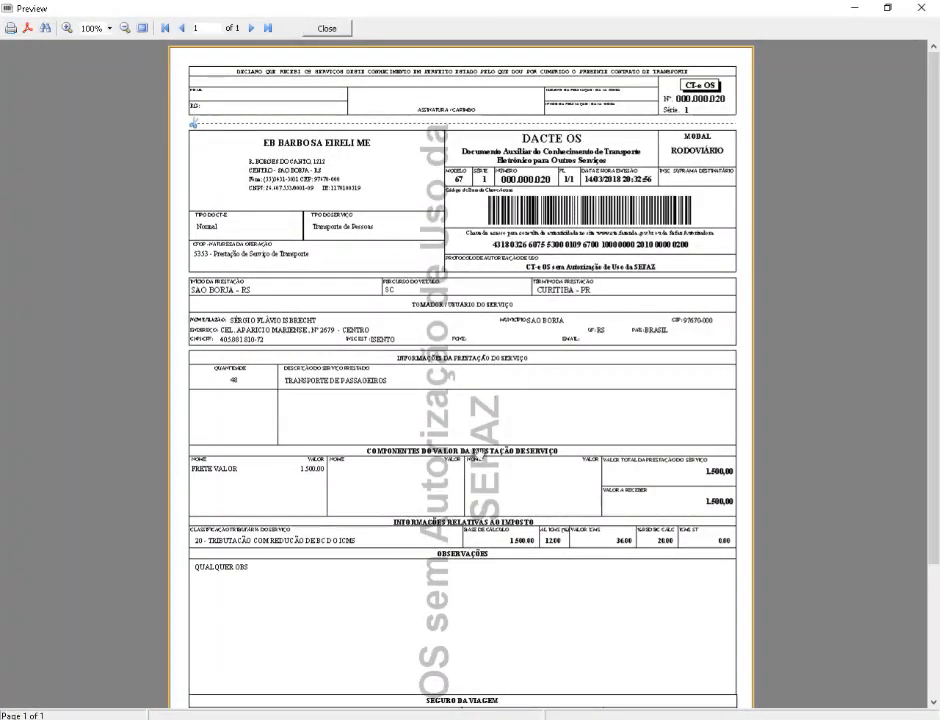
Step: Zoom the DACTE OS preview to 175% and pan to center its header
{"action": "scroll", "coordinate": [493, 316], "scroll_direction": "down", "scroll_amount": 3}
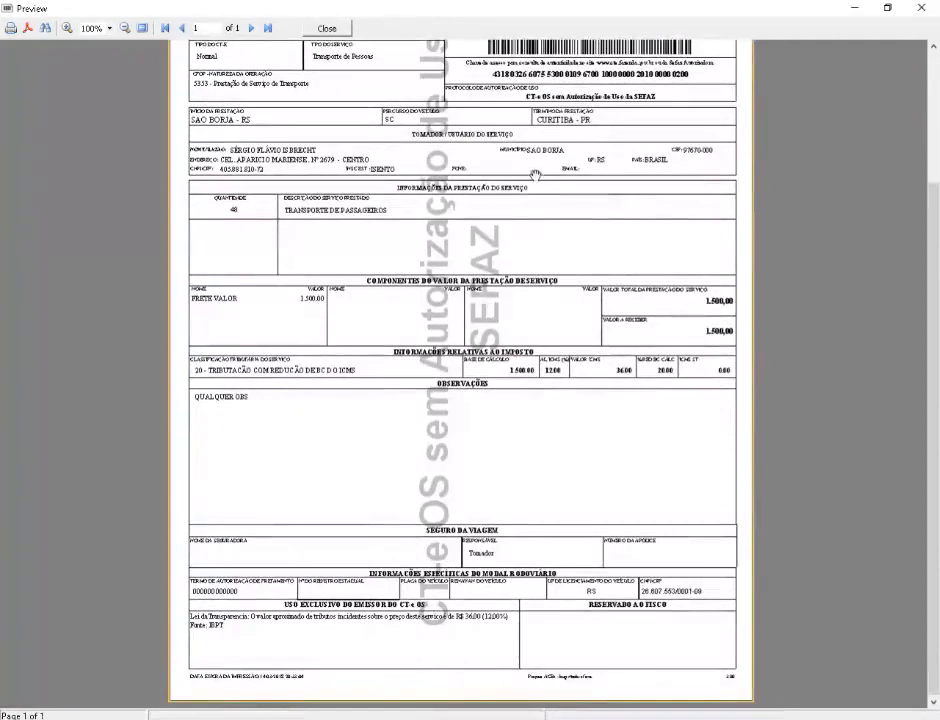
{"action": "scroll", "coordinate": [497, 320], "scroll_direction": "up", "scroll_amount": 3}
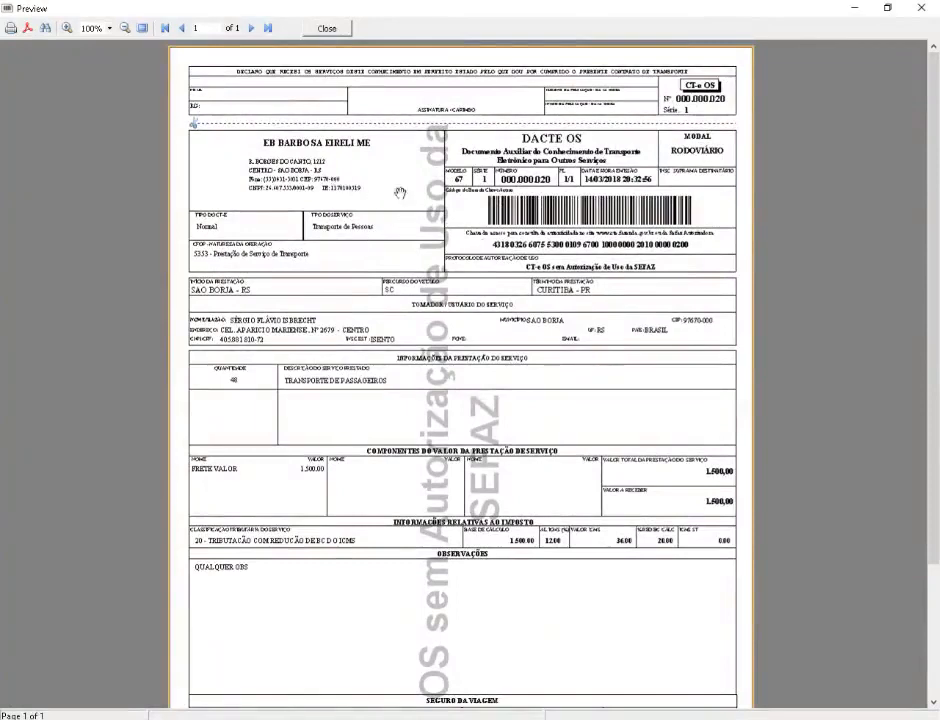
{"action": "left_click", "coordinate": [110, 30]}
{"action": "left_click", "coordinate": [70, 31]}
{"action": "left_click", "coordinate": [68, 29]}
{"action": "left_click", "coordinate": [68, 29]}
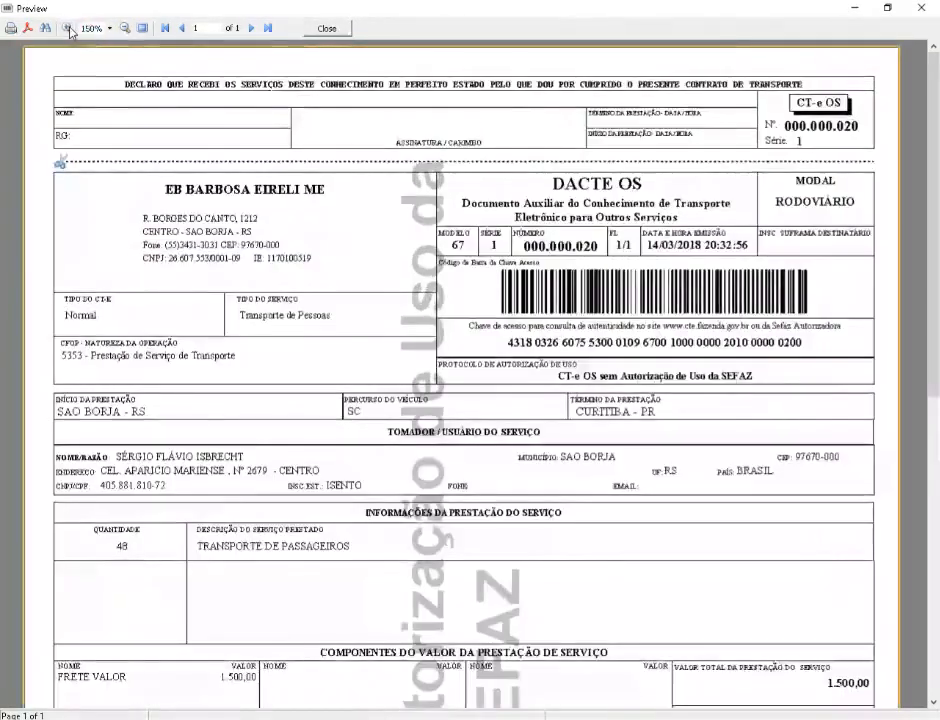
{"action": "left_click", "coordinate": [68, 29]}
{"action": "left_click_drag", "start_coordinate": [488, 208], "coordinate": [388, 225]}
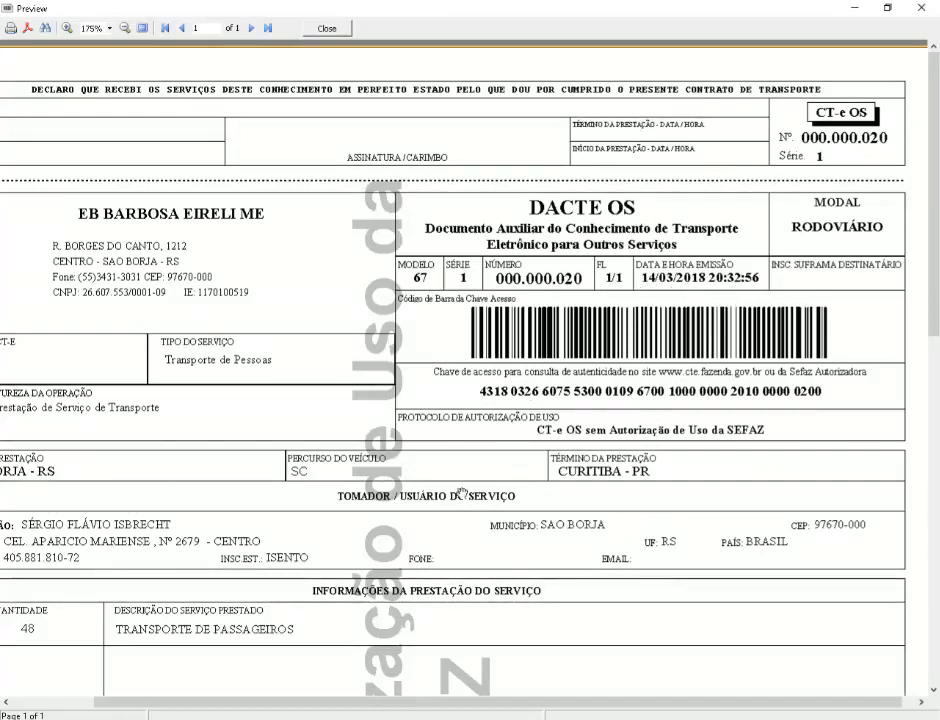
{"action": "left_click_drag", "start_coordinate": [463, 492], "coordinate": [600, 407]}
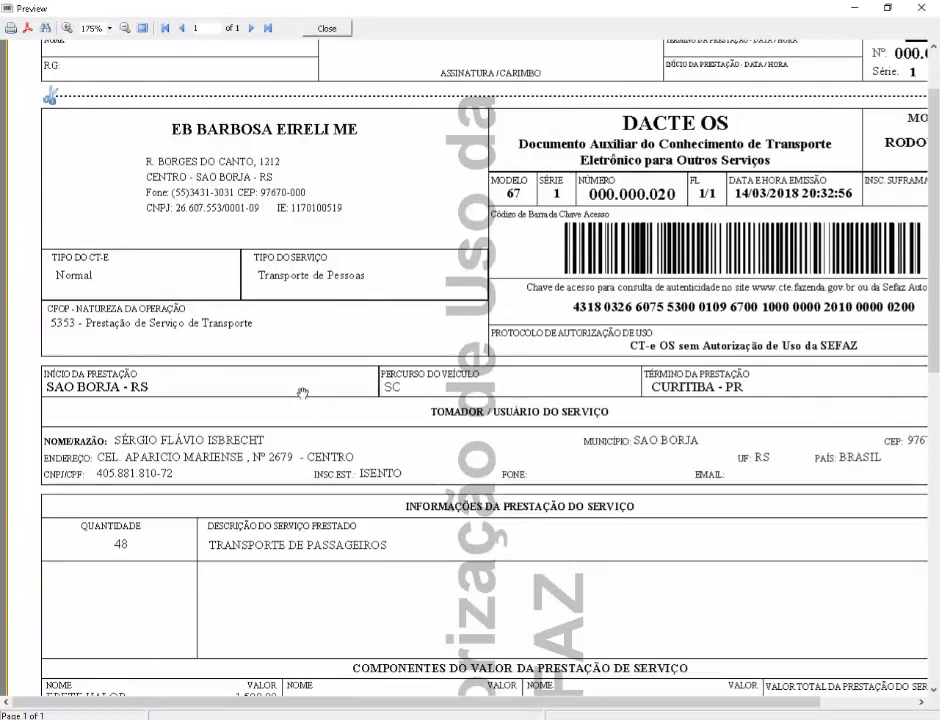
{"action": "scroll", "coordinate": [306, 405], "scroll_direction": "down", "scroll_amount": 2}
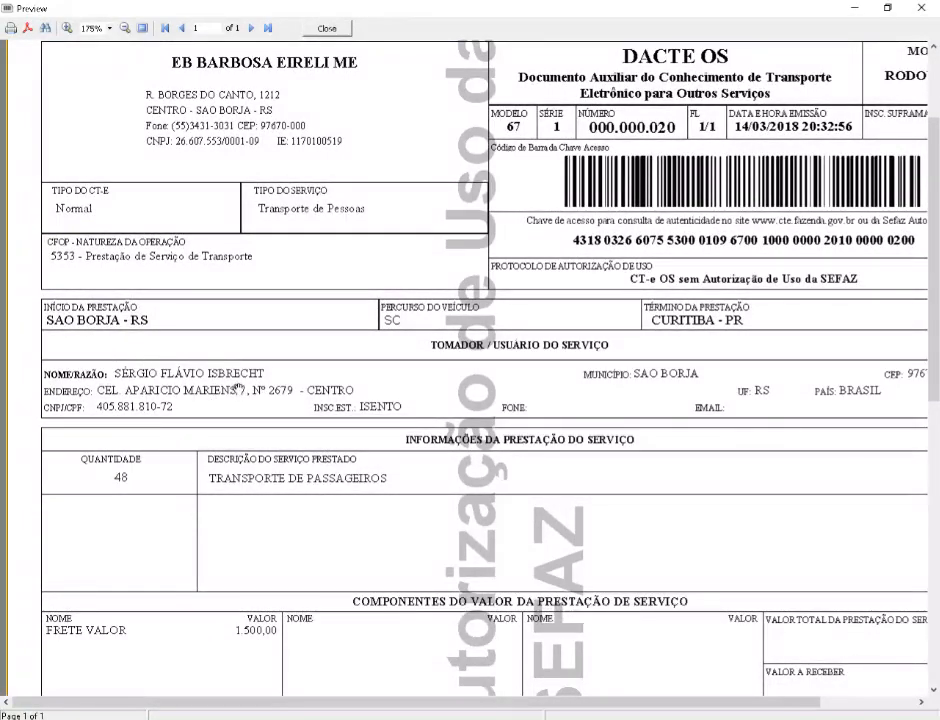
{"action": "scroll", "coordinate": [346, 460], "scroll_direction": "down", "scroll_amount": 2}
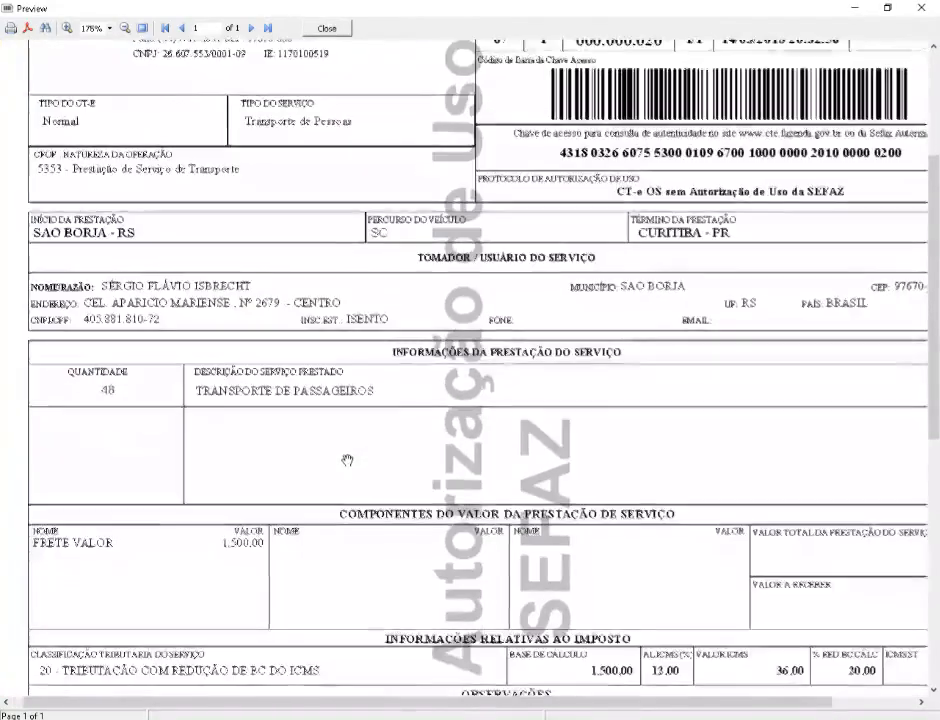
{"action": "scroll", "coordinate": [308, 357], "scroll_direction": "down", "scroll_amount": 3}
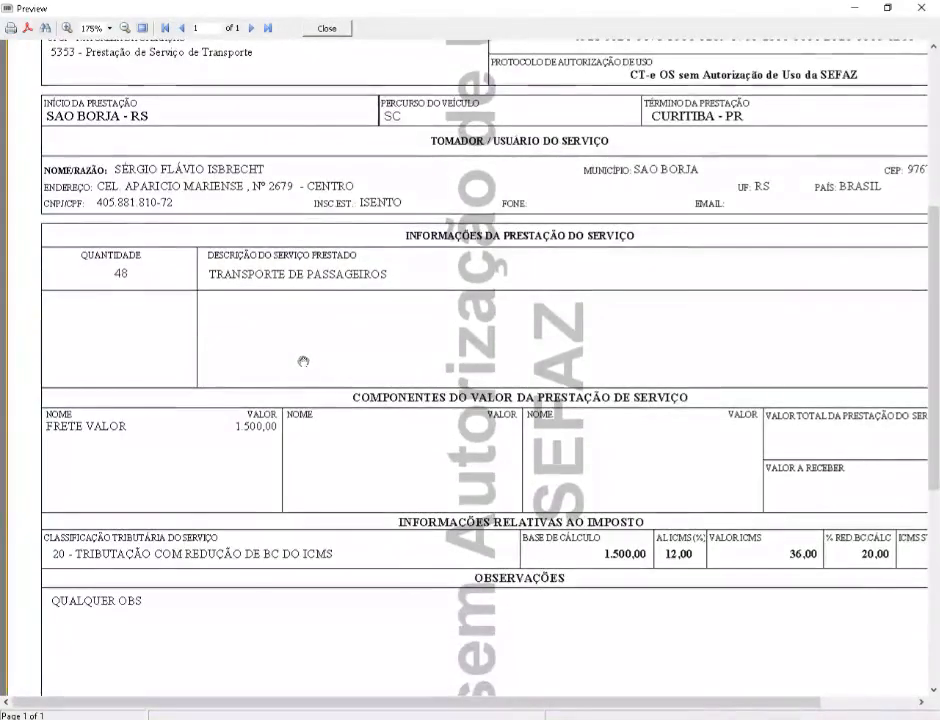
{"action": "scroll", "coordinate": [296, 441], "scroll_direction": "down", "scroll_amount": 1}
{"action": "scroll", "coordinate": [629, 409], "scroll_direction": "right", "scroll_amount": 1}
{"action": "scroll", "coordinate": [665, 376], "scroll_direction": "down", "scroll_amount": 1}
{"action": "scroll", "coordinate": [600, 380], "scroll_direction": "right", "scroll_amount": 1}
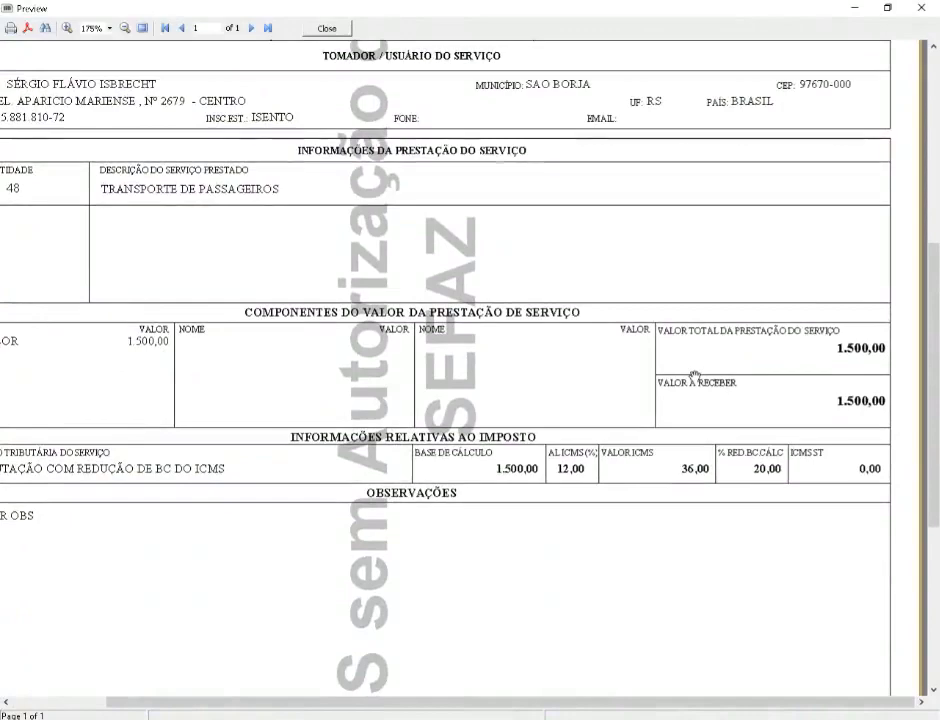
{"action": "scroll", "coordinate": [619, 350], "scroll_direction": "down", "scroll_amount": 1}
{"action": "scroll", "coordinate": [619, 350], "scroll_direction": "left", "scroll_amount": 1}
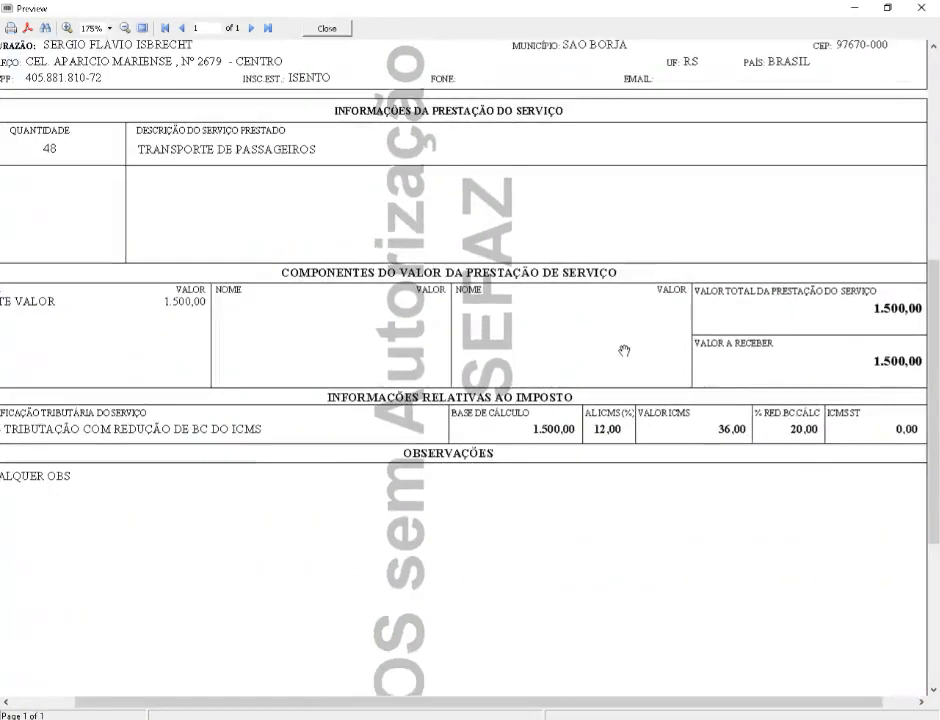
{"action": "scroll", "coordinate": [567, 386], "scroll_direction": "down", "scroll_amount": 2}
{"action": "scroll", "coordinate": [567, 386], "scroll_direction": "left", "scroll_amount": 1}
{"action": "scroll", "coordinate": [567, 386], "scroll_direction": "down", "scroll_amount": 1}
{"action": "scroll", "coordinate": [567, 386], "scroll_direction": "left", "scroll_amount": 1}
{"action": "scroll", "coordinate": [567, 380], "scroll_direction": "right", "scroll_amount": 1}
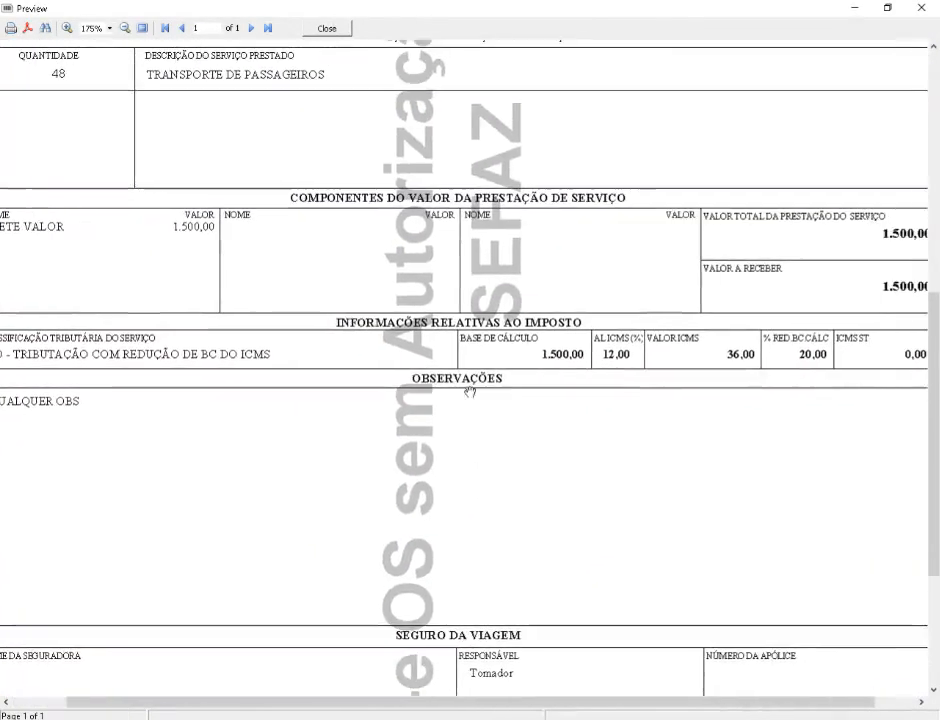
{"action": "scroll", "coordinate": [495, 386], "scroll_direction": "up", "scroll_amount": 1}
{"action": "scroll", "coordinate": [495, 386], "scroll_direction": "right", "scroll_amount": 1}
{"action": "scroll", "coordinate": [504, 384], "scroll_direction": "left", "scroll_amount": 2}
{"action": "scroll", "coordinate": [500, 405], "scroll_direction": "down", "scroll_amount": 2}
{"action": "left_click_drag", "start_coordinate": [495, 422], "coordinate": [457, 300]}
{"action": "left_click_drag", "start_coordinate": [222, 392], "coordinate": [239, 321]}
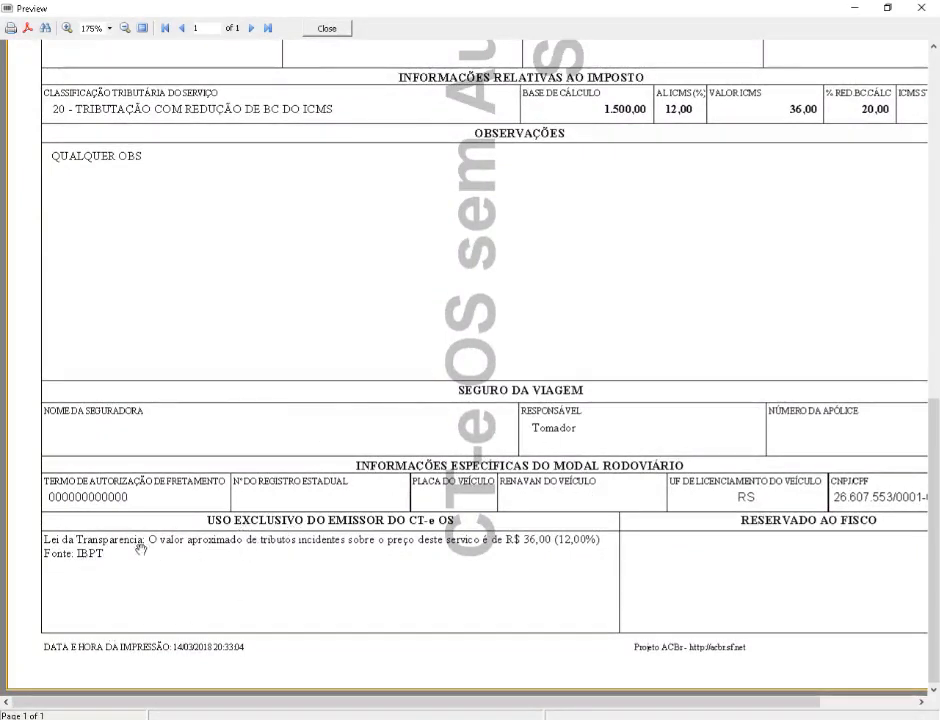
{"action": "left_click_drag", "start_coordinate": [354, 580], "coordinate": [339, 539]}
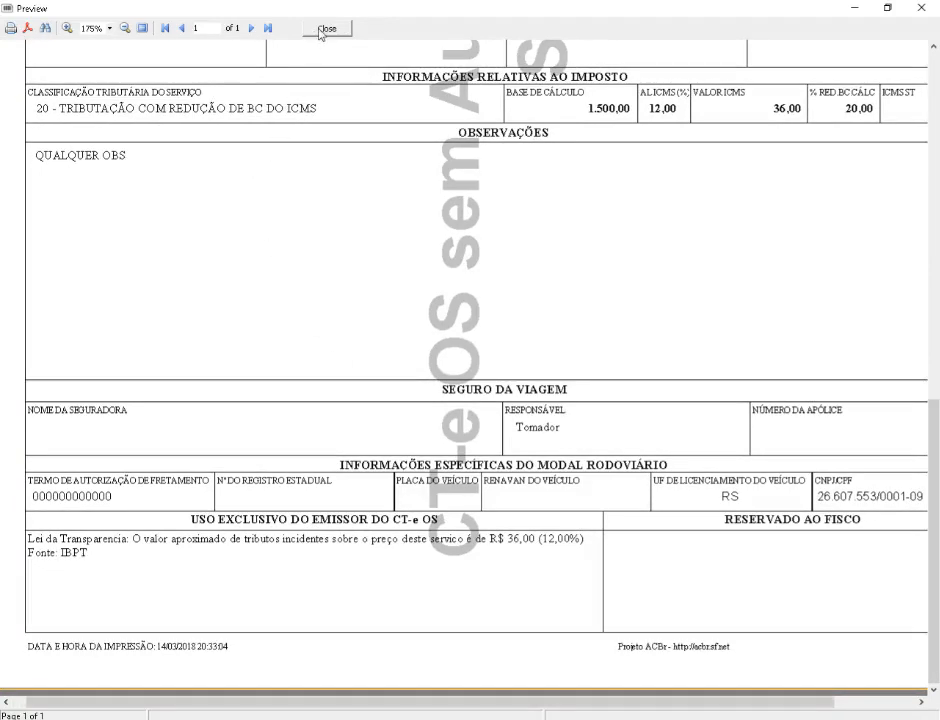
Step: Close the DACTE preview and cancel the 3) Enviar Email prompt
{"action": "left_click", "coordinate": [327, 29]}
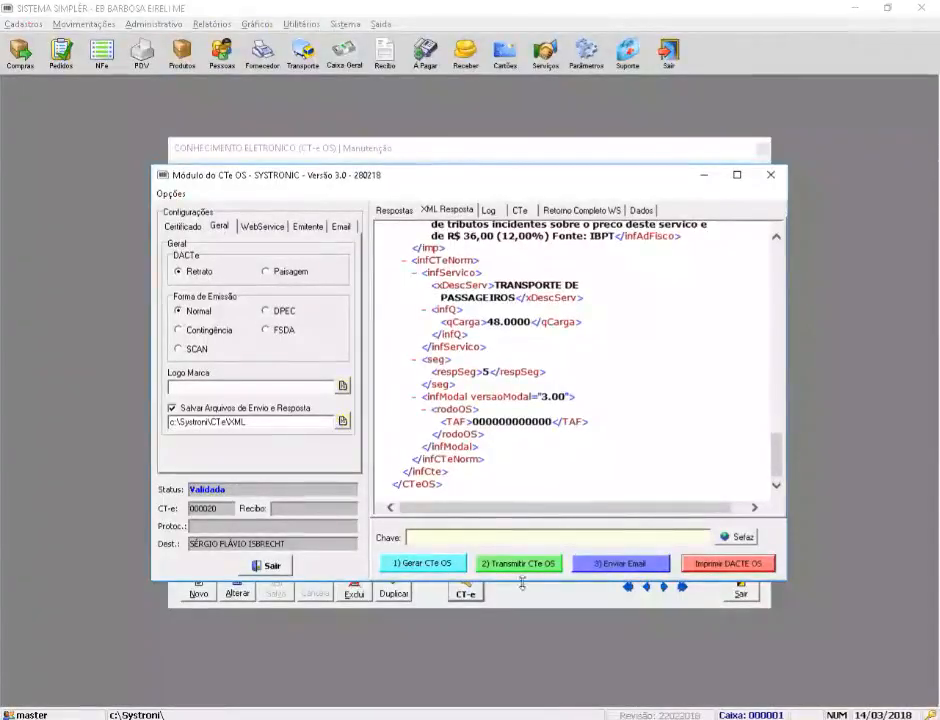
{"action": "left_click", "coordinate": [603, 564]}
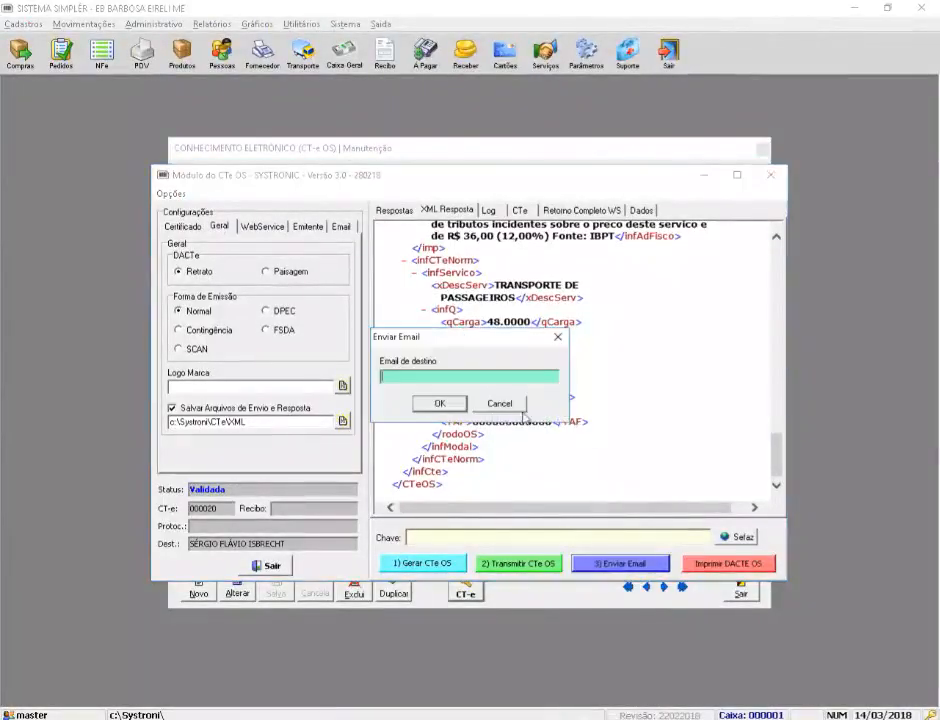
{"action": "left_click", "coordinate": [503, 405]}
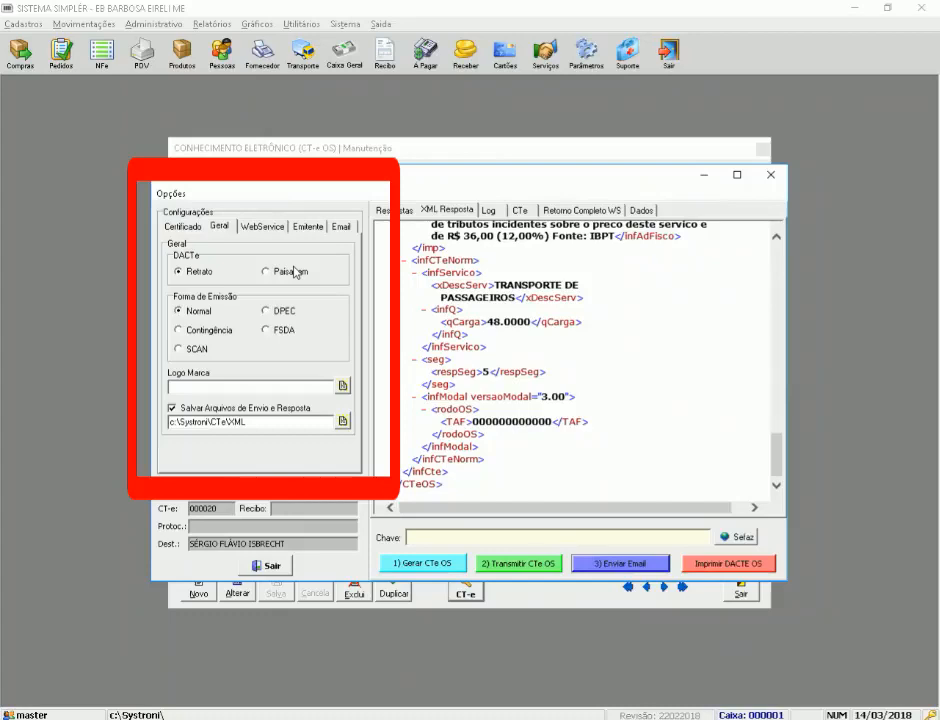
Step: Reselect a company certificate in Certificado, then return to Geral's logo path field
{"action": "left_click", "coordinate": [186, 228]}
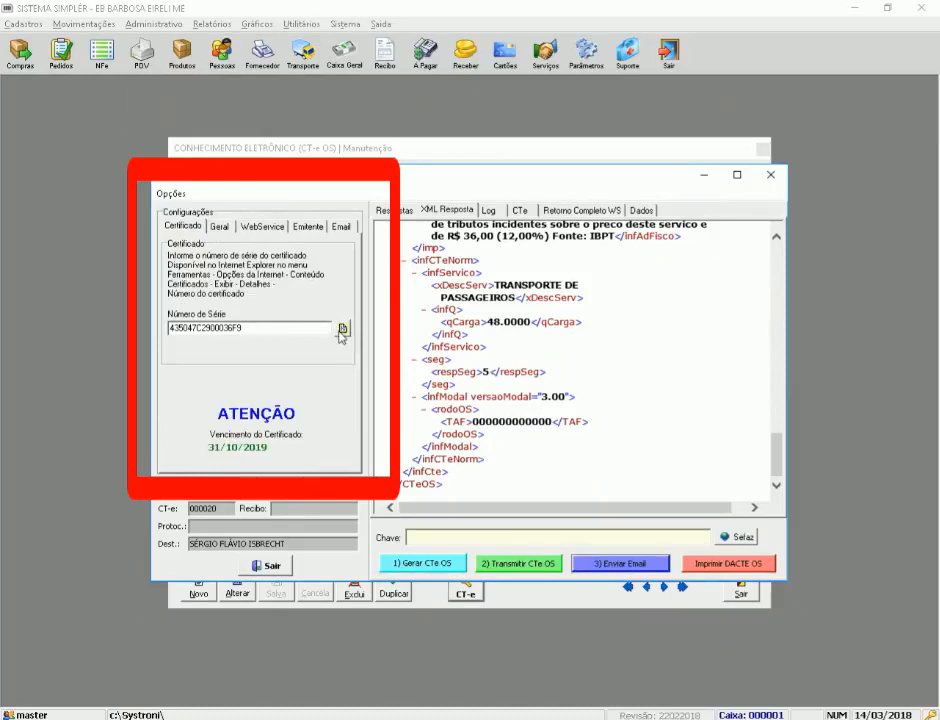
{"action": "left_click", "coordinate": [342, 330]}
{"action": "left_click", "coordinate": [338, 506]}
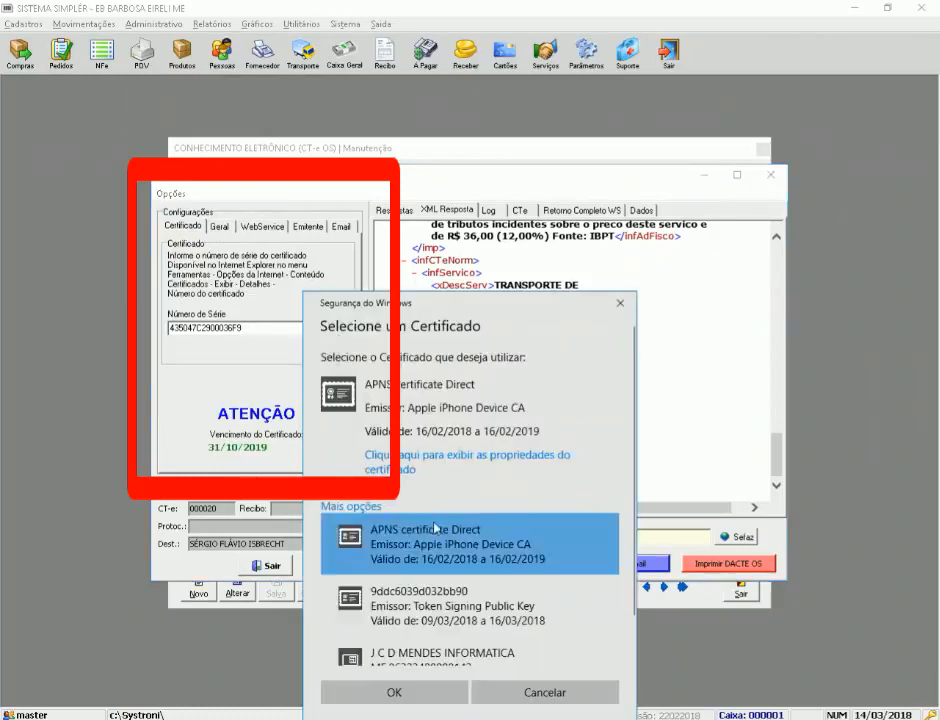
{"action": "scroll", "coordinate": [435, 528], "scroll_direction": "down", "scroll_amount": 2}
{"action": "left_click", "coordinate": [415, 630]}
{"action": "left_click", "coordinate": [395, 692]}
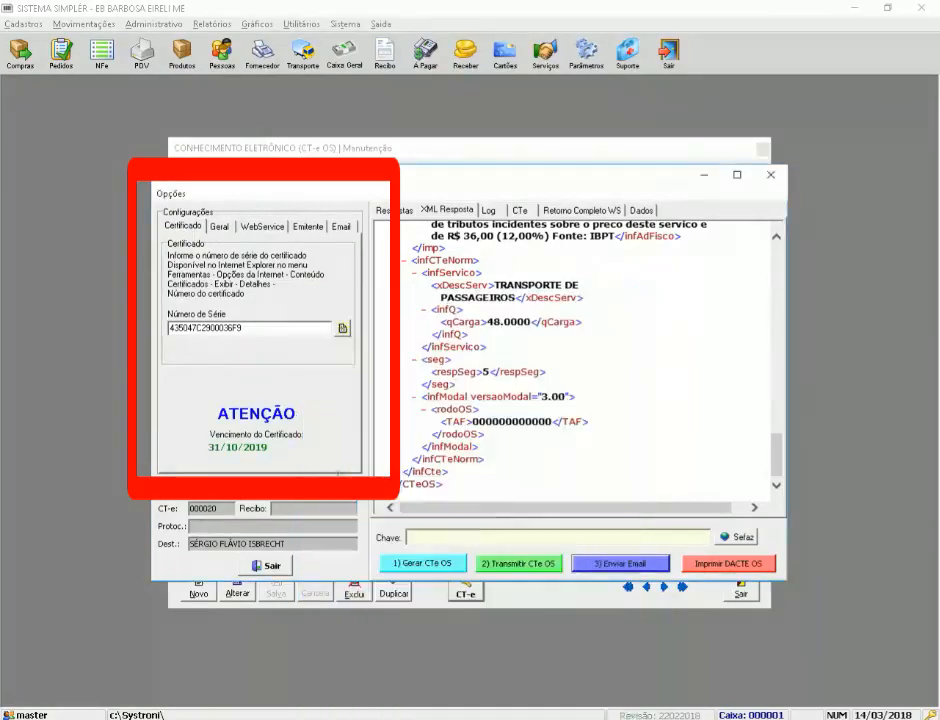
{"action": "left_click", "coordinate": [219, 227]}
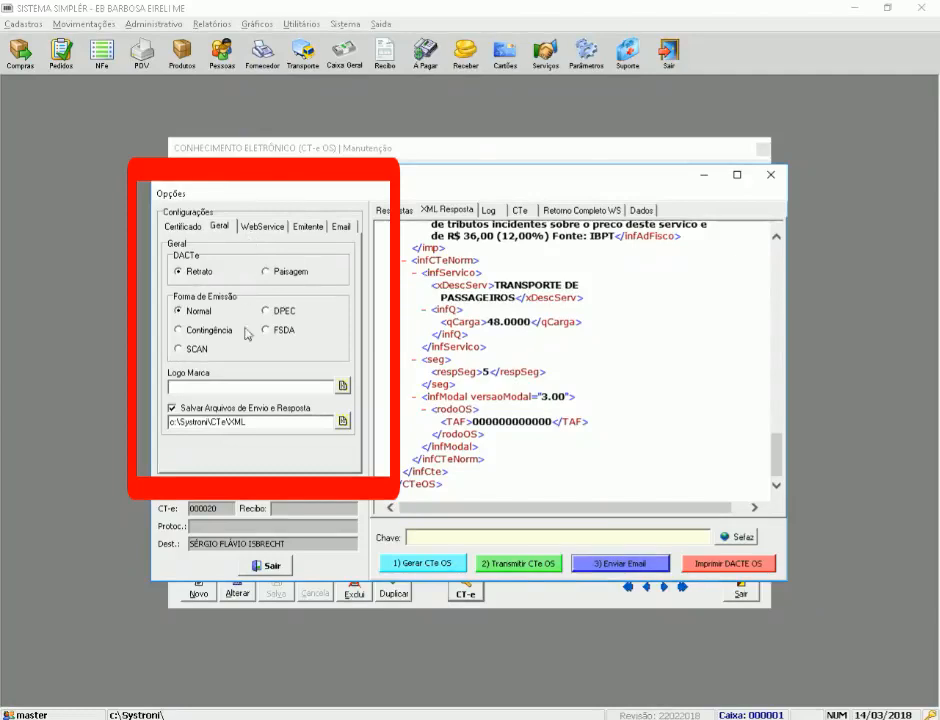
{"action": "left_click", "coordinate": [218, 382]}
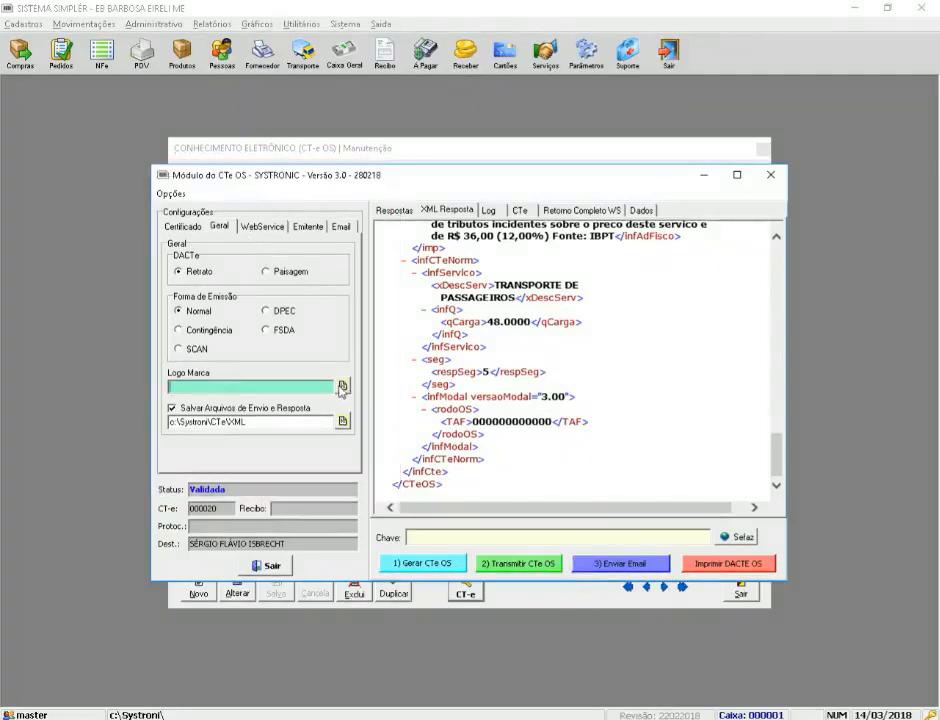
Step: Set the DACTE logo file to C:\systroni2\logosystro.bmp
{"action": "left_click", "coordinate": [342, 387]}
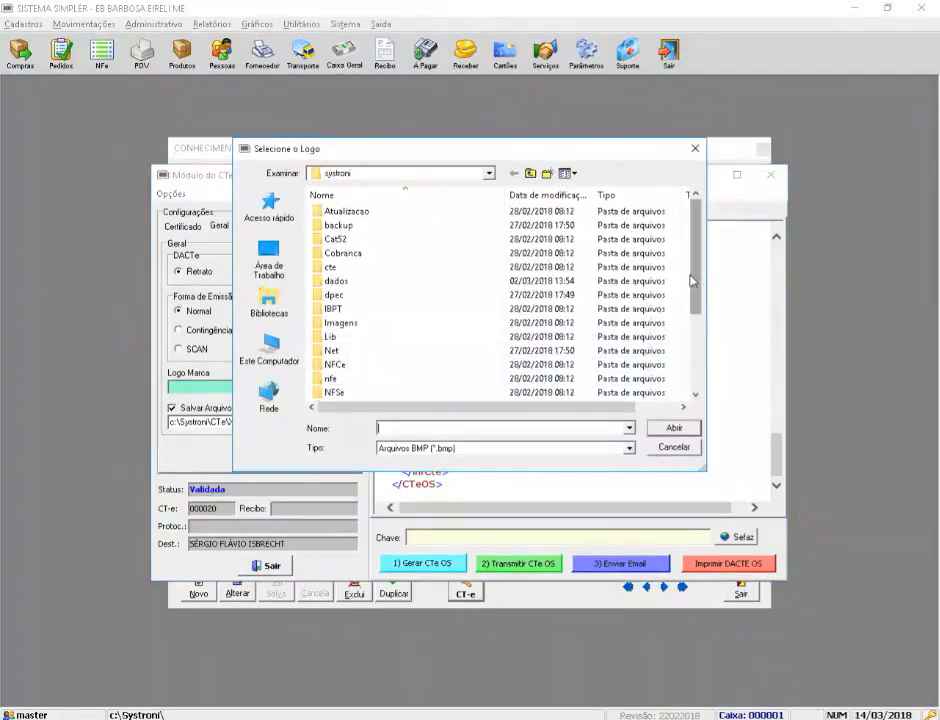
{"action": "scroll", "coordinate": [511, 273], "scroll_direction": "down", "scroll_amount": 3}
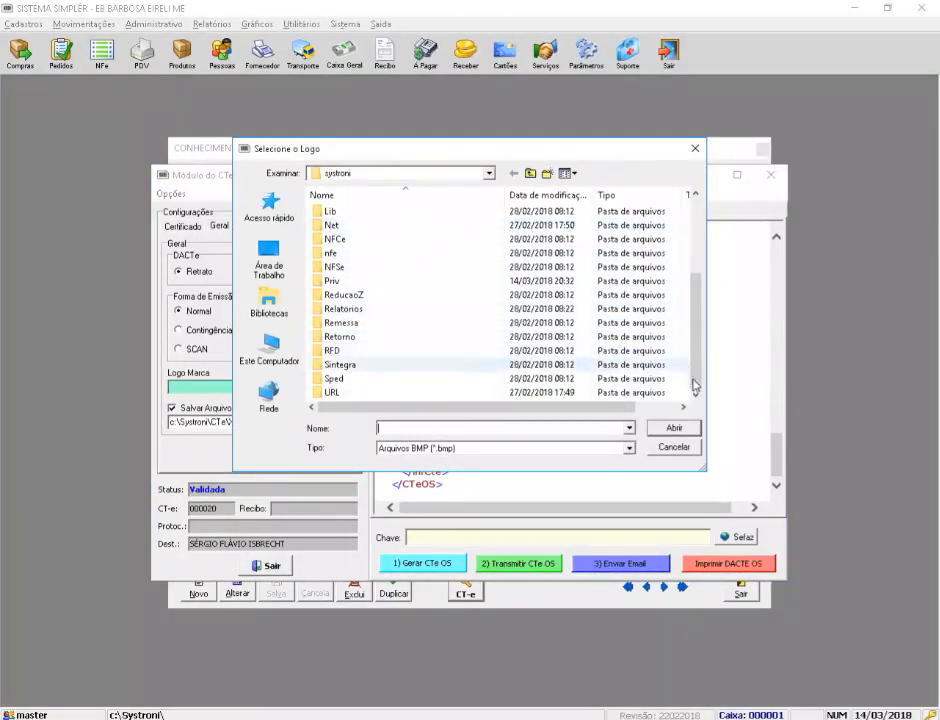
{"action": "scroll", "coordinate": [694, 317], "scroll_direction": "up", "scroll_amount": 3}
{"action": "key", "text": "BackSpace"}
{"action": "scroll", "coordinate": [440, 340], "scroll_direction": "down", "scroll_amount": 2}
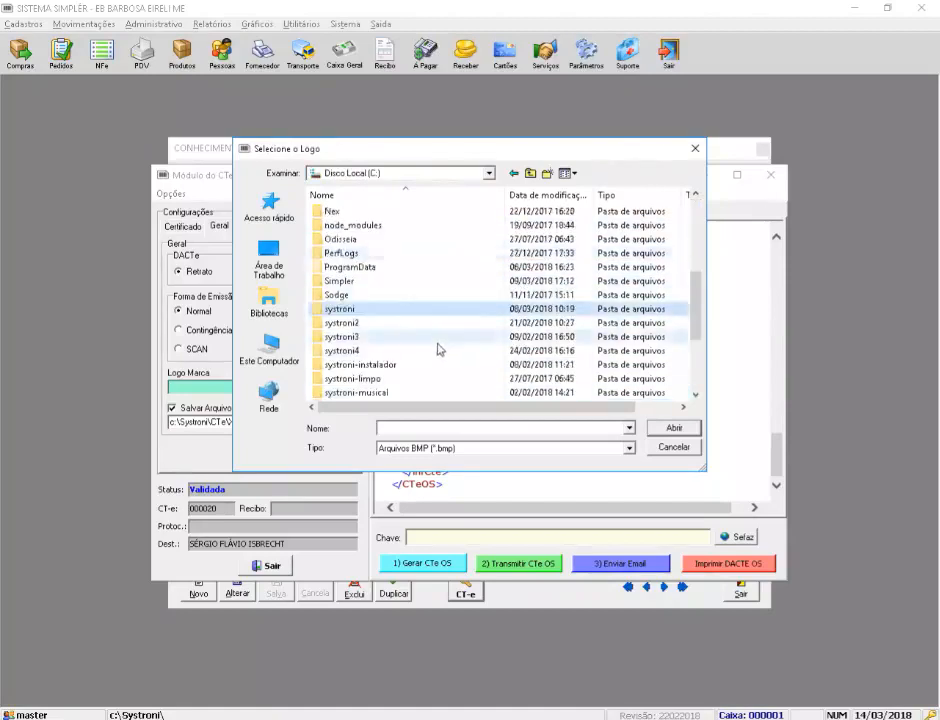
{"action": "double_click", "coordinate": [361, 324]}
{"action": "scroll", "coordinate": [497, 325], "scroll_direction": "down", "scroll_amount": 5}
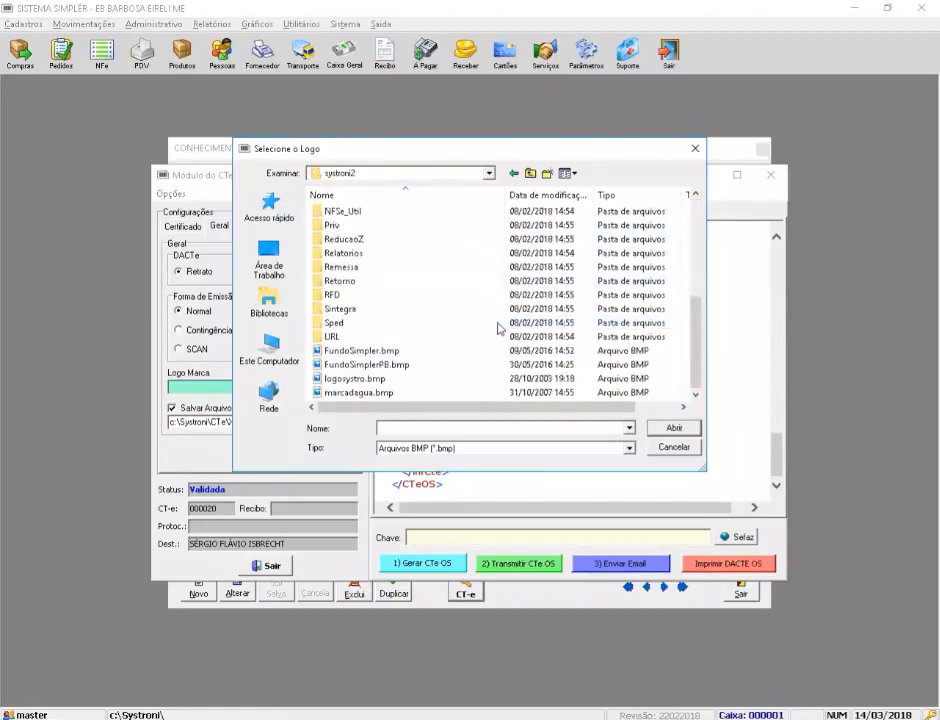
{"action": "double_click", "coordinate": [370, 380]}
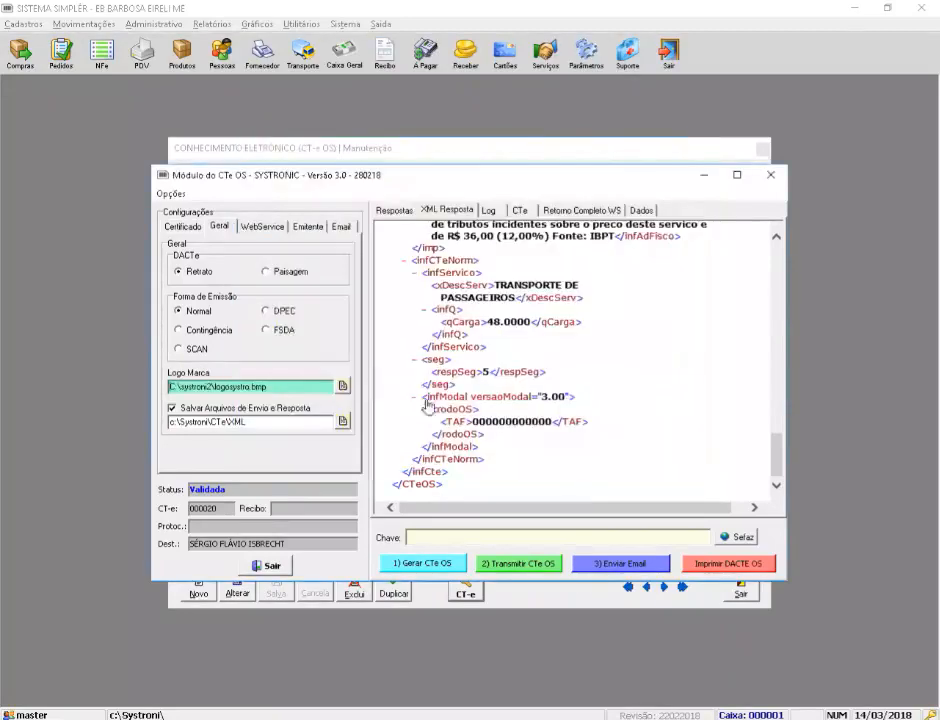
Step: Reopen the CT-e module, generate the XML and review the Validada response
{"action": "left_click", "coordinate": [270, 574]}
{"action": "left_click", "coordinate": [466, 587]}
{"action": "left_click", "coordinate": [469, 395]}
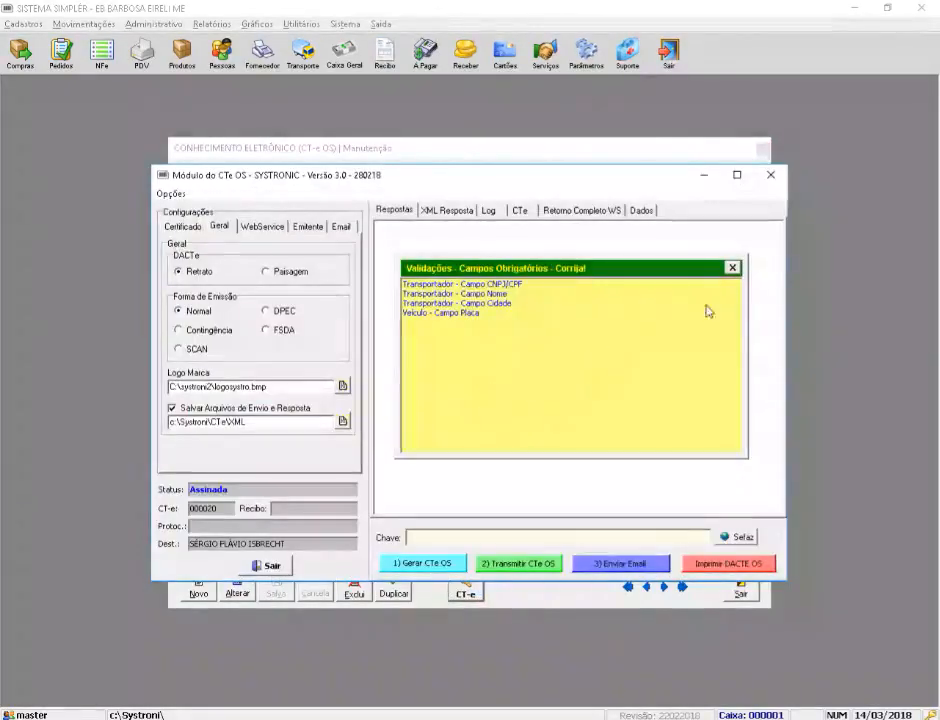
{"action": "left_click", "coordinate": [787, 268]}
{"action": "left_click", "coordinate": [432, 563]}
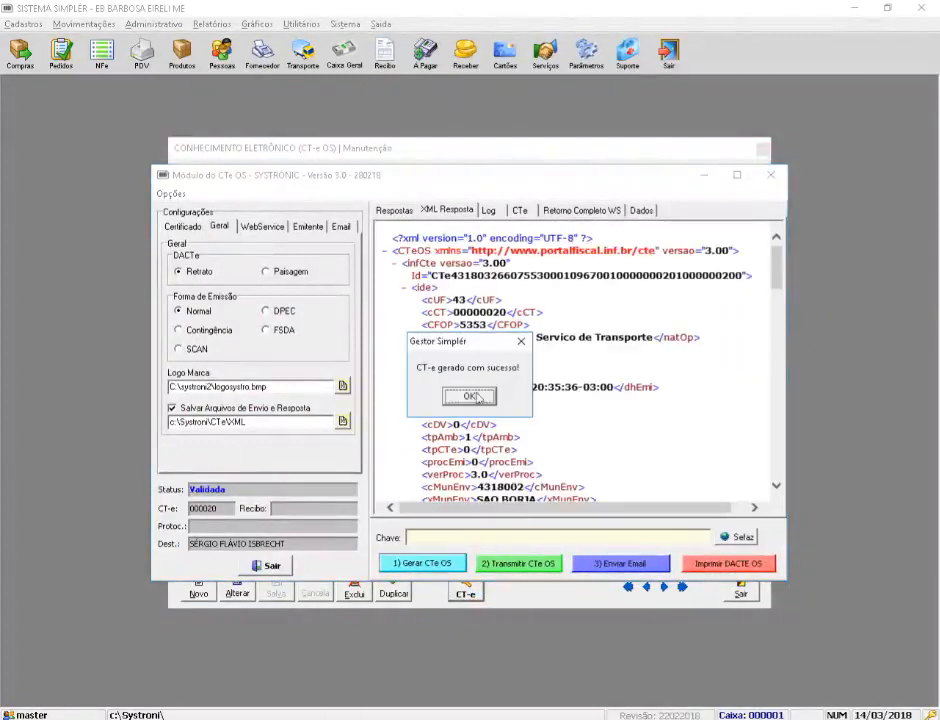
{"action": "left_click", "coordinate": [472, 397]}
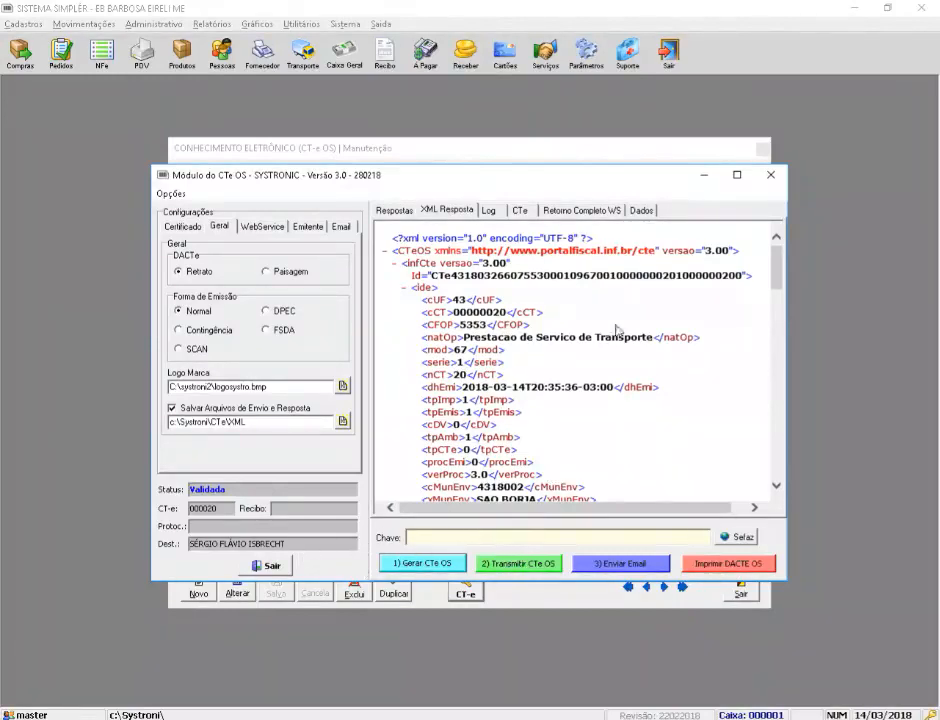
{"action": "left_click_drag", "start_coordinate": [775, 267], "coordinate": [557, 197]}
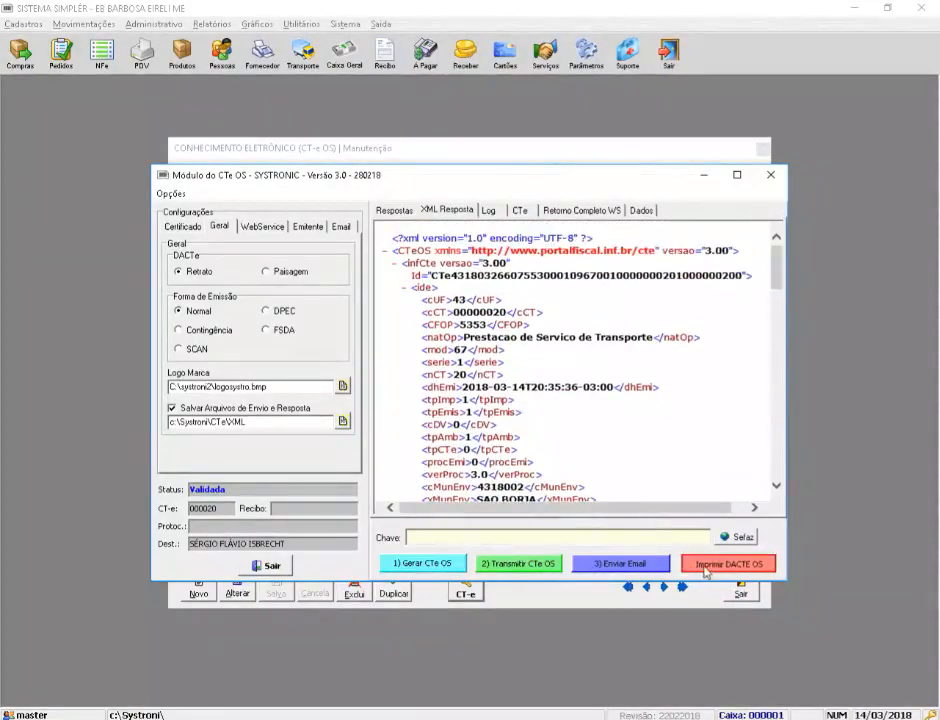
{"action": "left_click", "coordinate": [706, 566]}
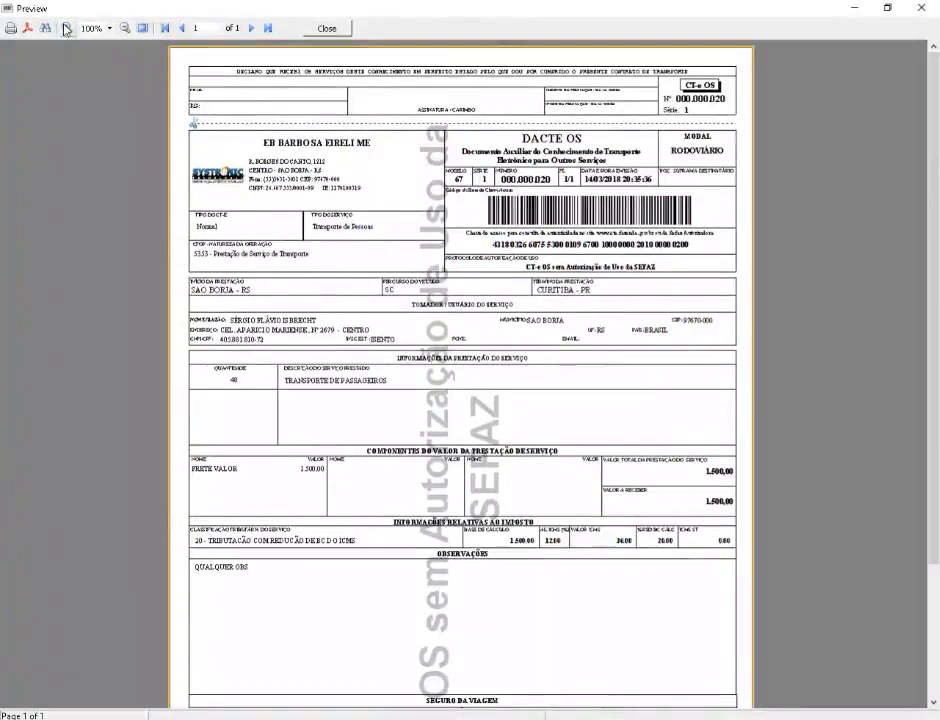
{"action": "left_click", "coordinate": [66, 28]}
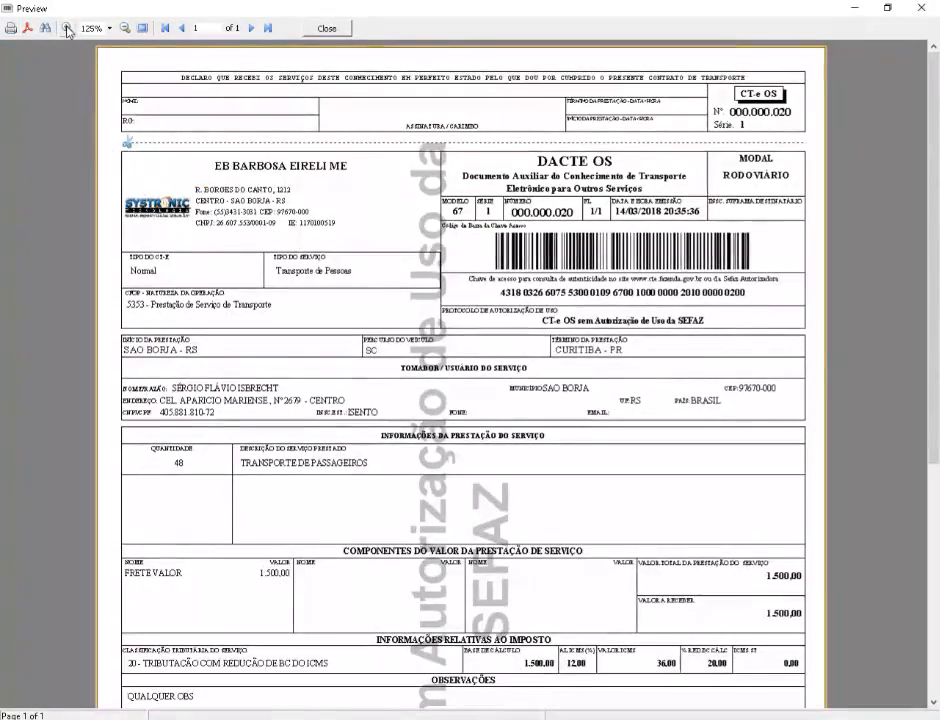
{"action": "left_click", "coordinate": [66, 28]}
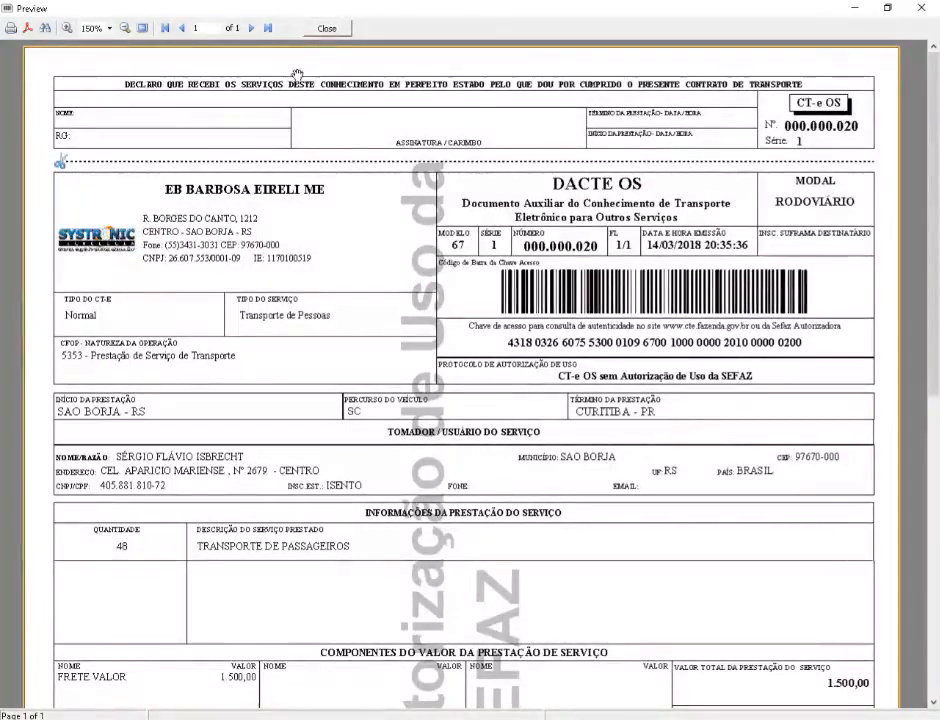
{"action": "left_click", "coordinate": [334, 29]}
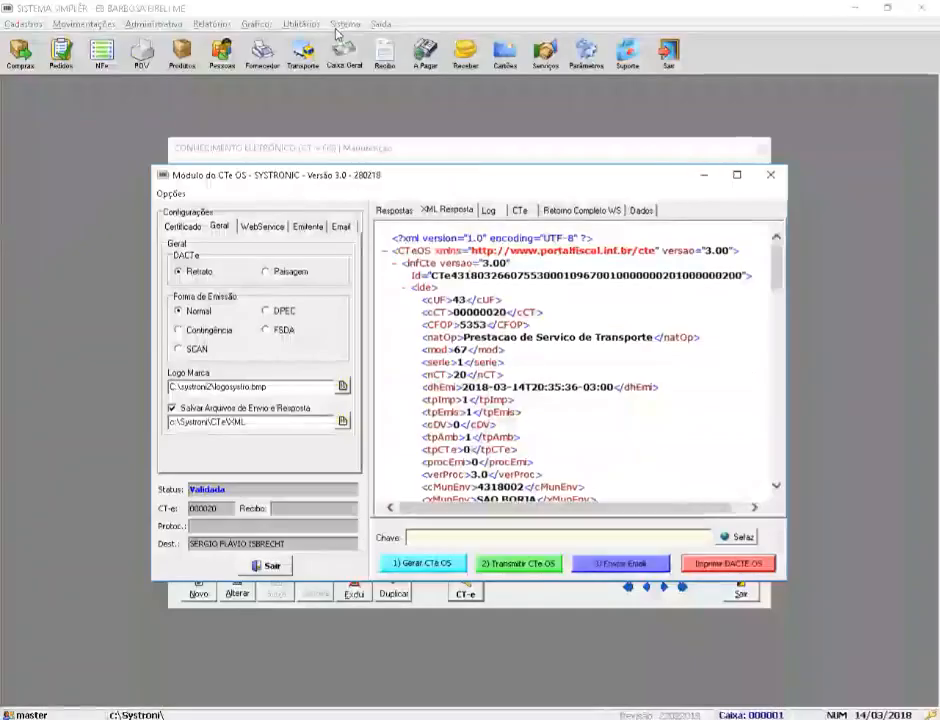
Step: Keep WebService state RS and Produção environment, and check the libWinCrypt SSL library option
{"action": "left_click", "coordinate": [262, 228]}
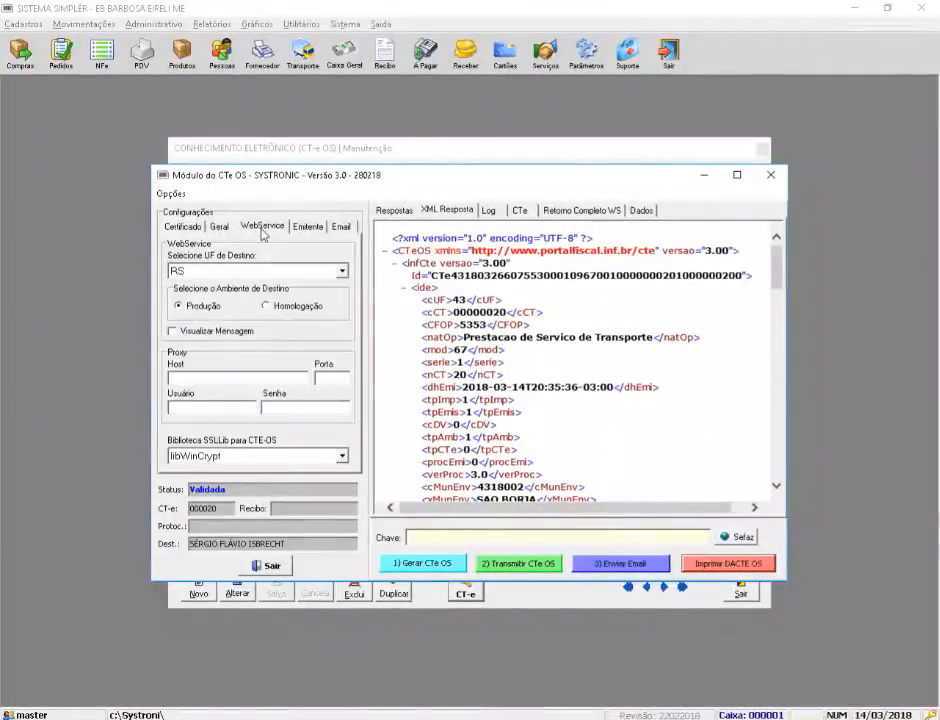
{"action": "left_click", "coordinate": [342, 272]}
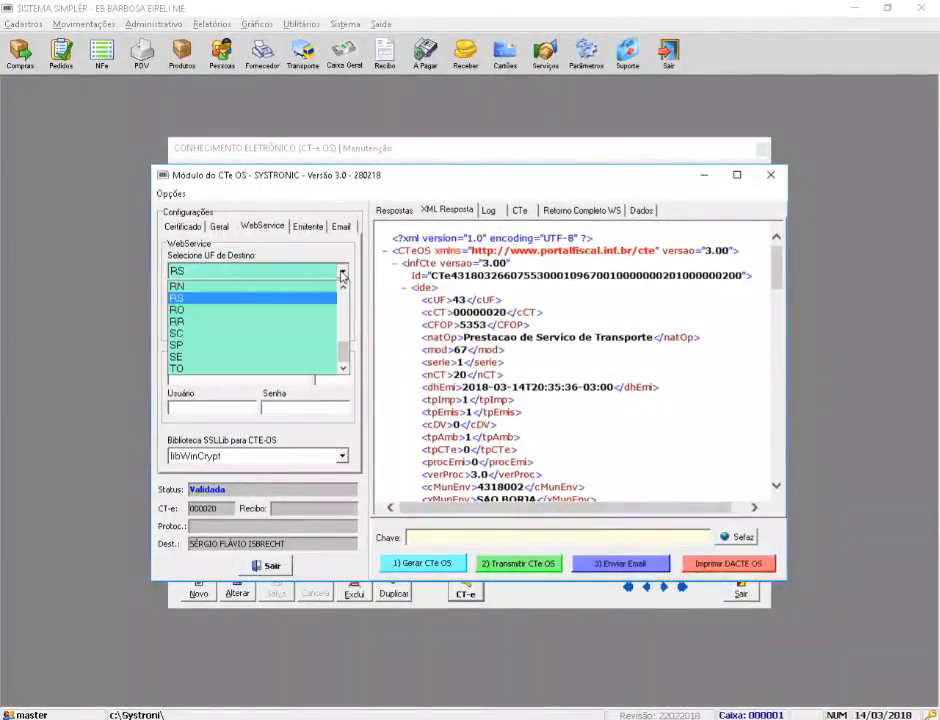
{"action": "left_click", "coordinate": [342, 273]}
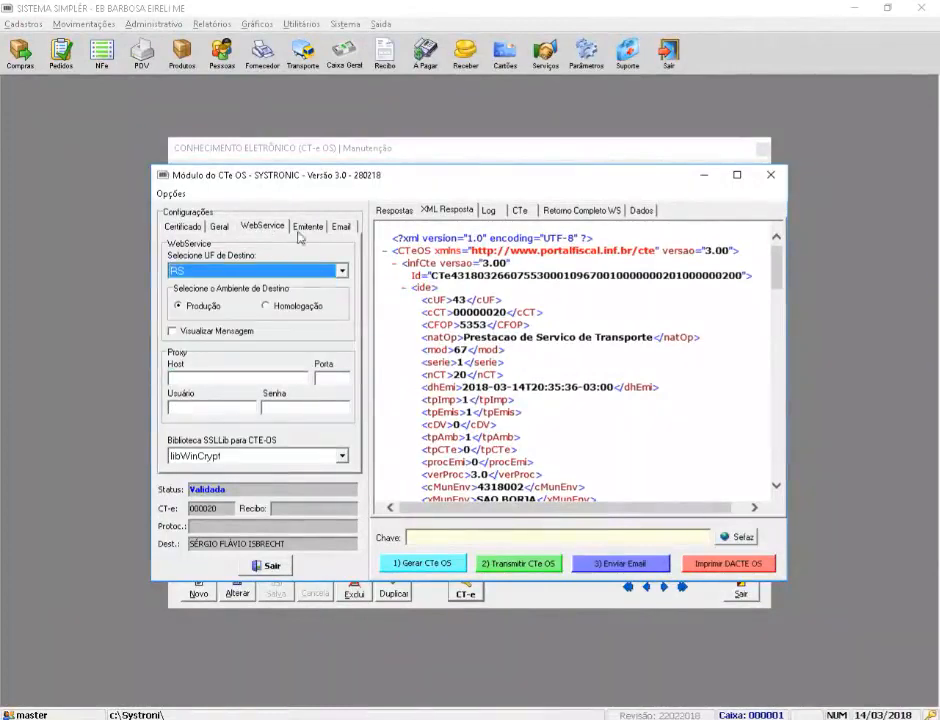
{"action": "left_click", "coordinate": [279, 308]}
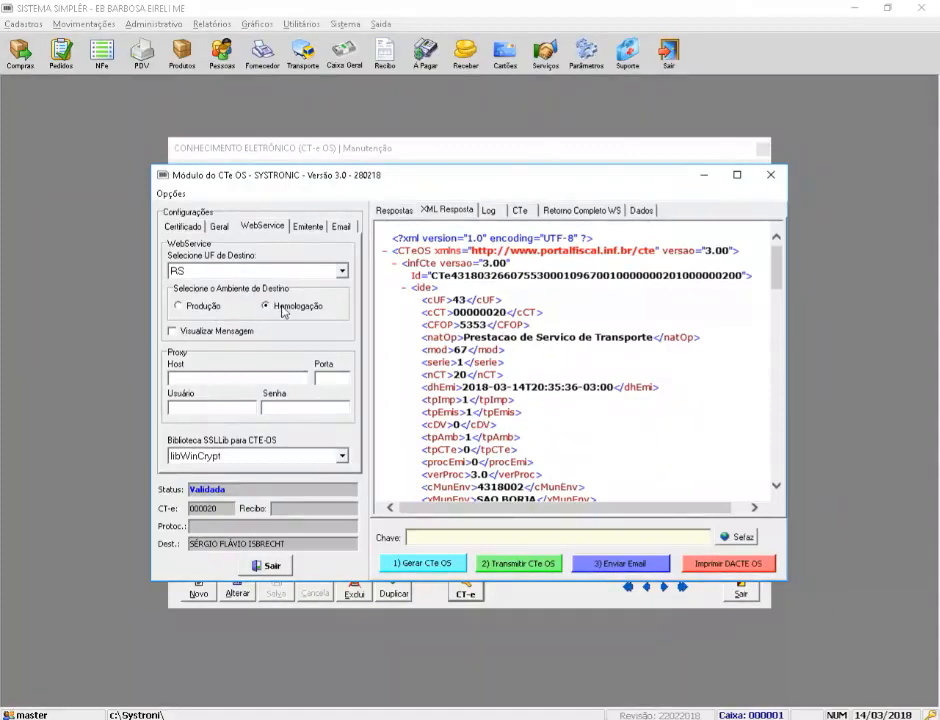
{"action": "left_click", "coordinate": [205, 309]}
{"action": "left_click", "coordinate": [342, 456]}
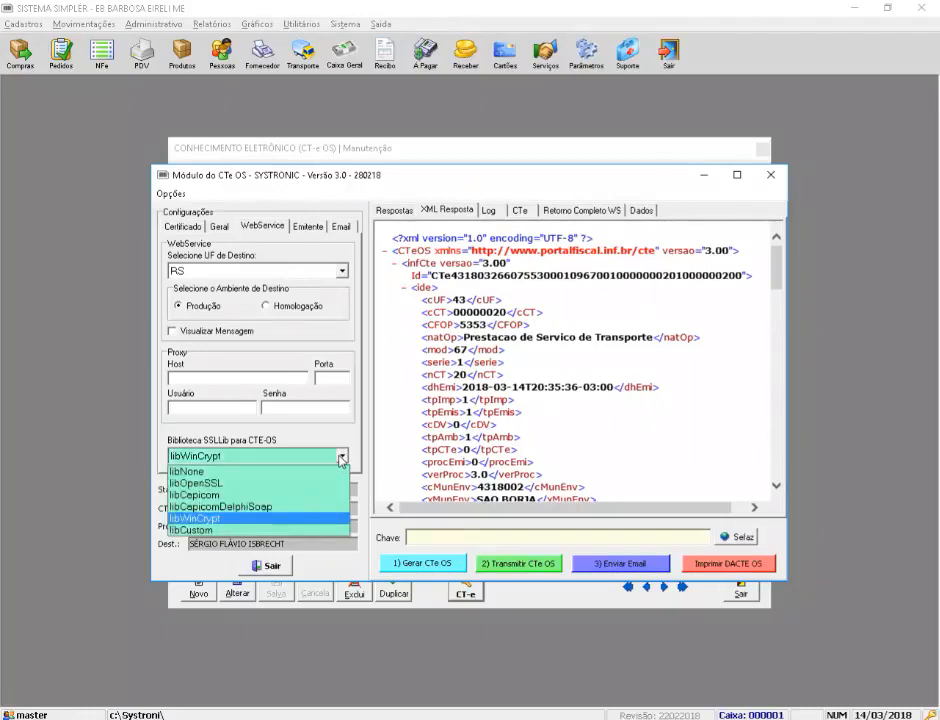
{"action": "left_click", "coordinate": [342, 456]}
{"action": "left_click", "coordinate": [342, 456]}
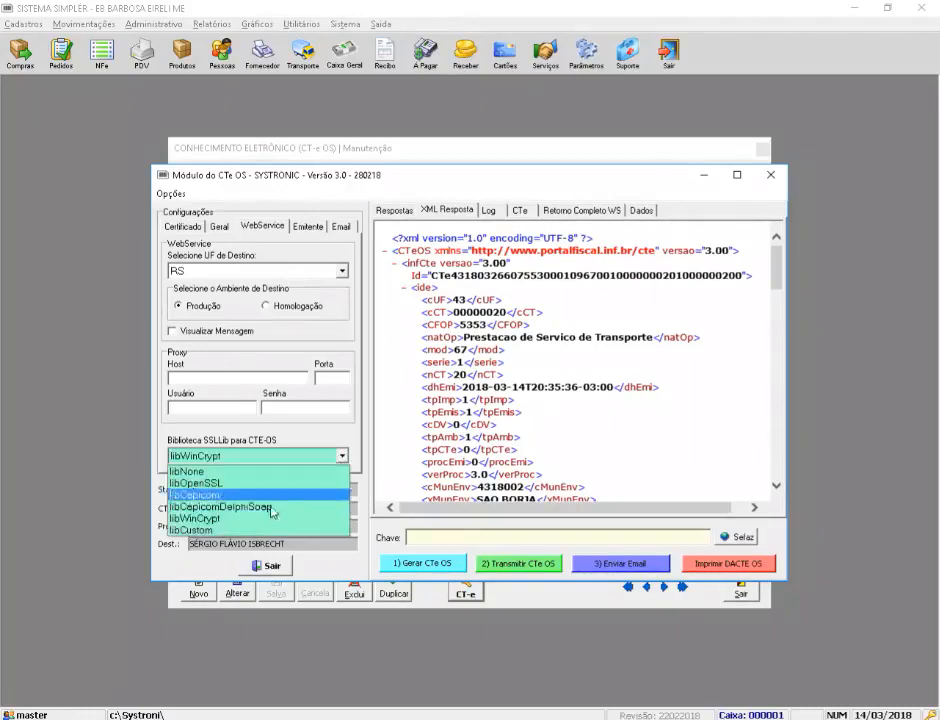
Step: Keep libWinCrypt as the SSL library, review the issuer and email settings, then close the CT-e OS module
{"action": "left_click", "coordinate": [226, 522]}
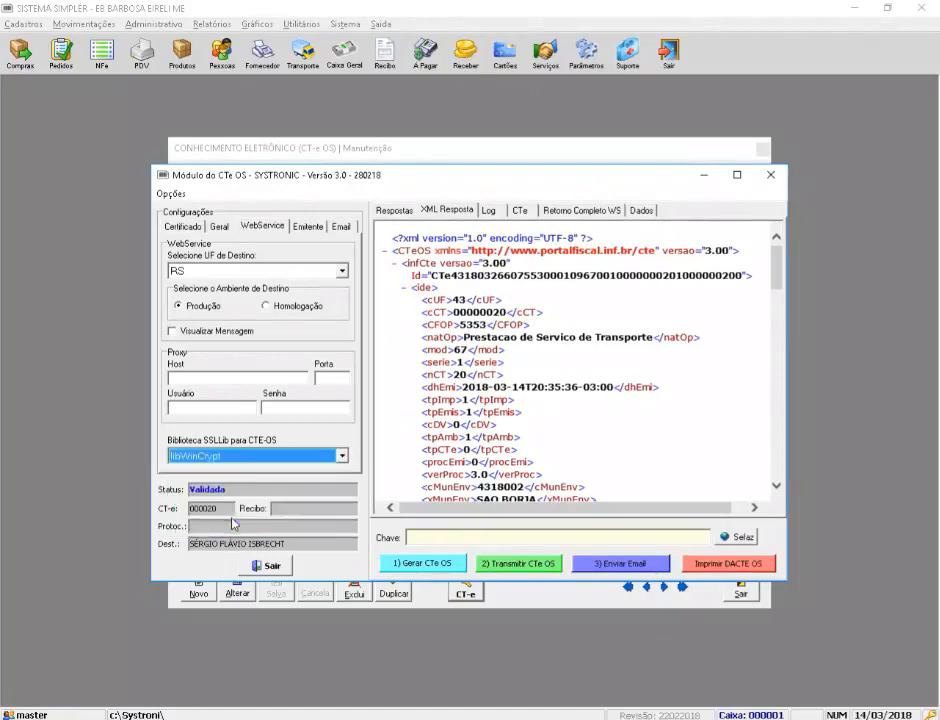
{"action": "left_click", "coordinate": [307, 228]}
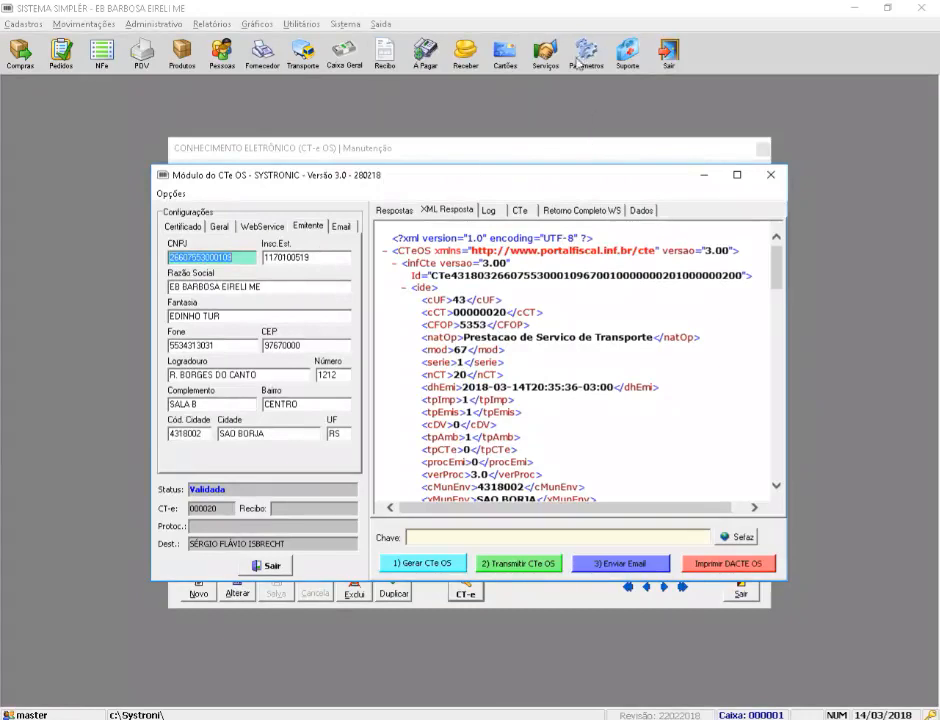
{"action": "left_click", "coordinate": [340, 227]}
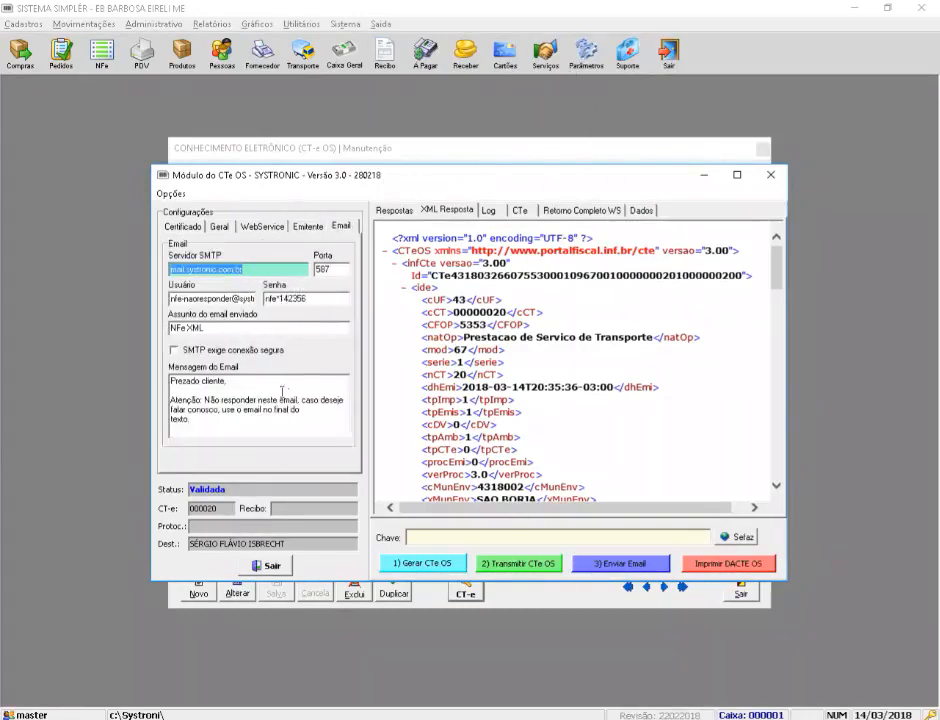
{"action": "left_click_drag", "start_coordinate": [231, 428], "coordinate": [168, 378]}
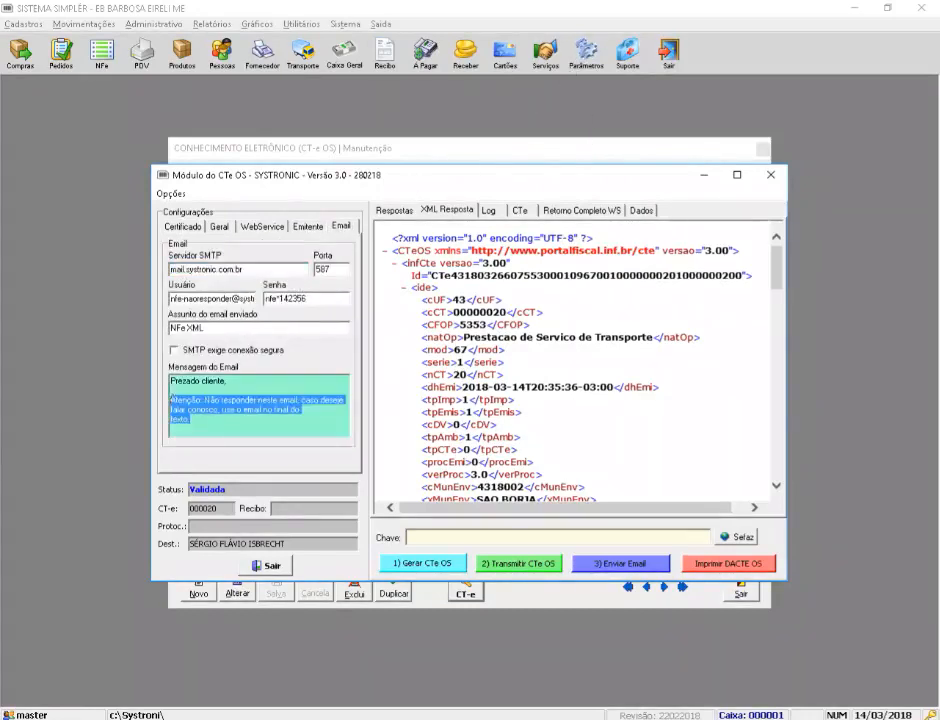
{"action": "double_click", "coordinate": [320, 298]}
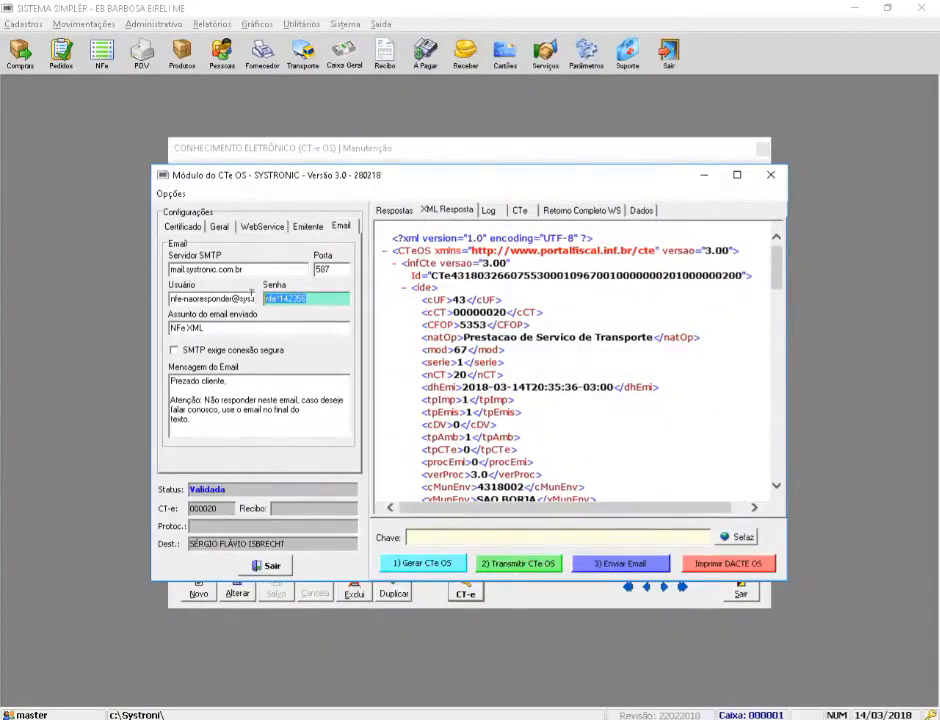
{"action": "left_click", "coordinate": [264, 567]}
Step: Open the system parameters' email settings and clear the company e-mail address
{"action": "left_click", "coordinate": [754, 593]}
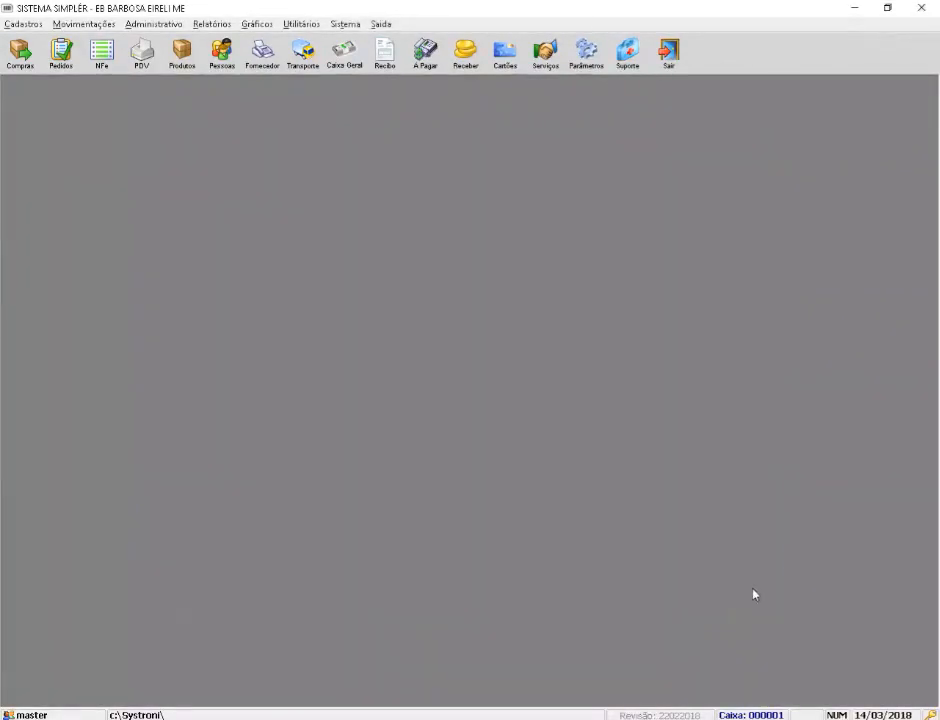
{"action": "left_click", "coordinate": [585, 62]}
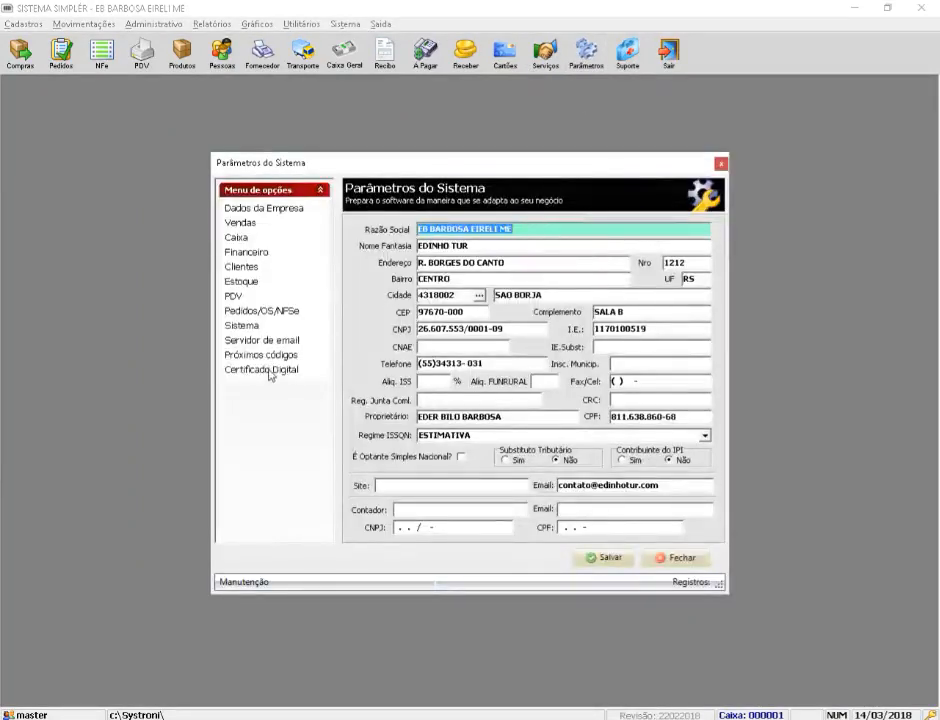
{"action": "left_click", "coordinate": [268, 341]}
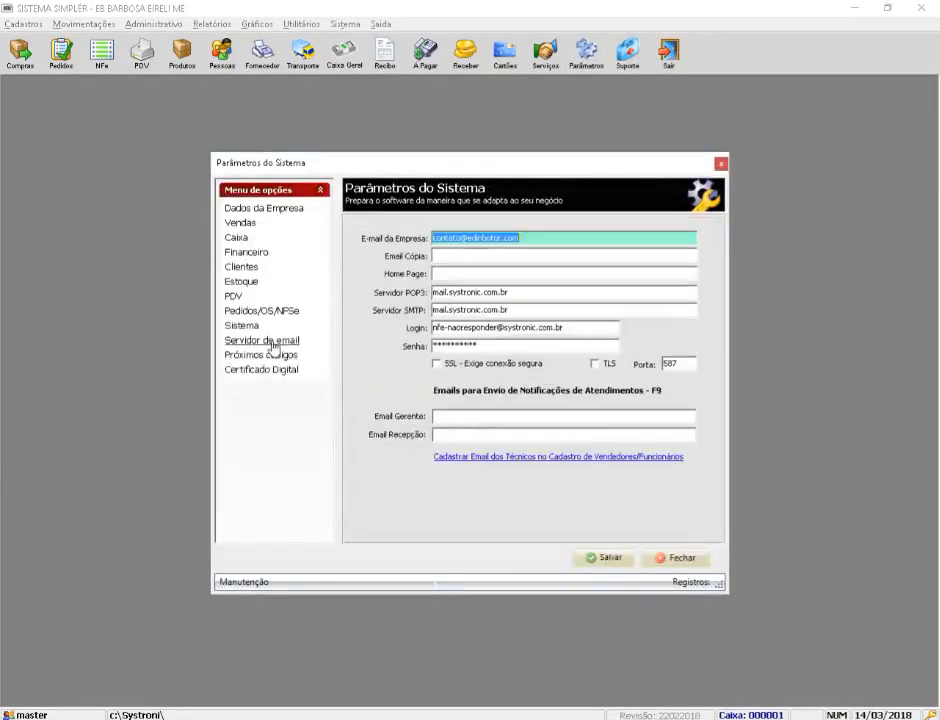
{"action": "left_click", "coordinate": [510, 346]}
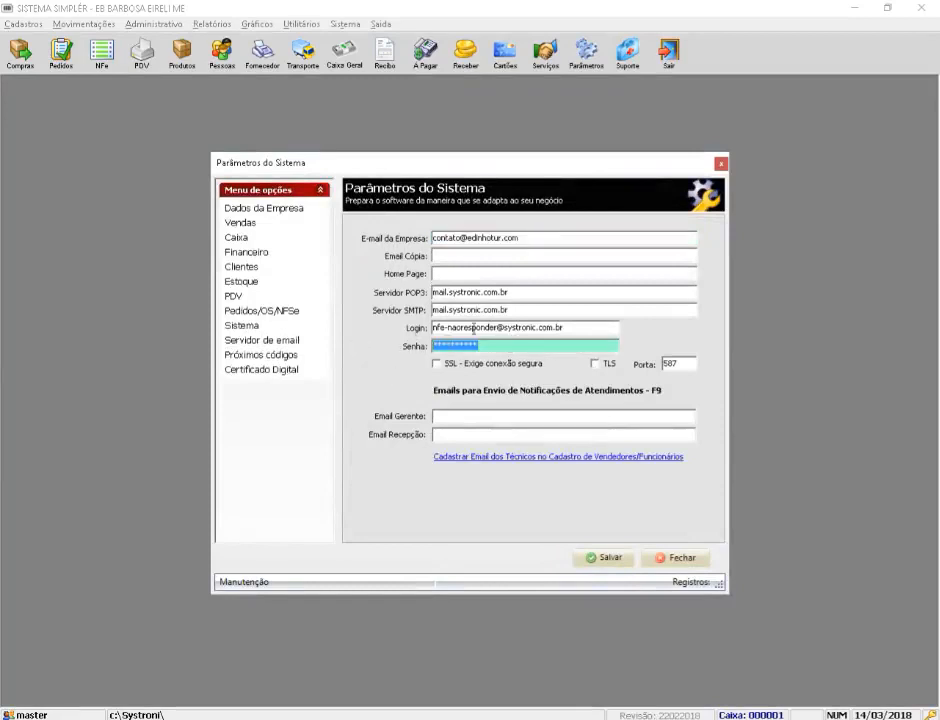
{"action": "left_click", "coordinate": [517, 237]}
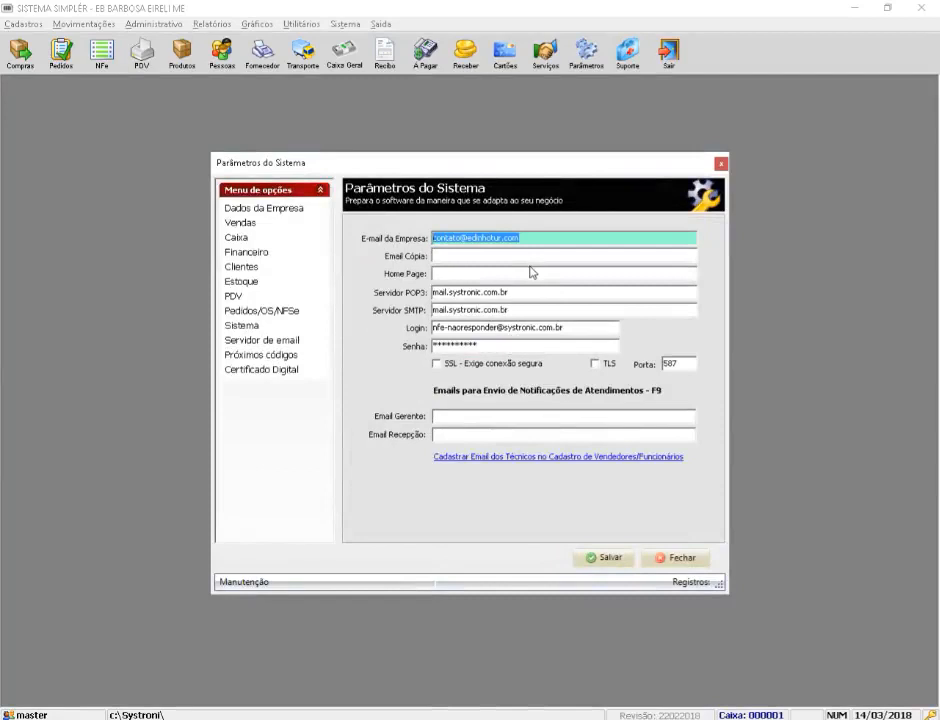
{"action": "key", "text": "Delete"}
Step: Review the POP3, SMTP and login fields, switching SSL and TLS on and back off
{"action": "left_click", "coordinate": [522, 291]}
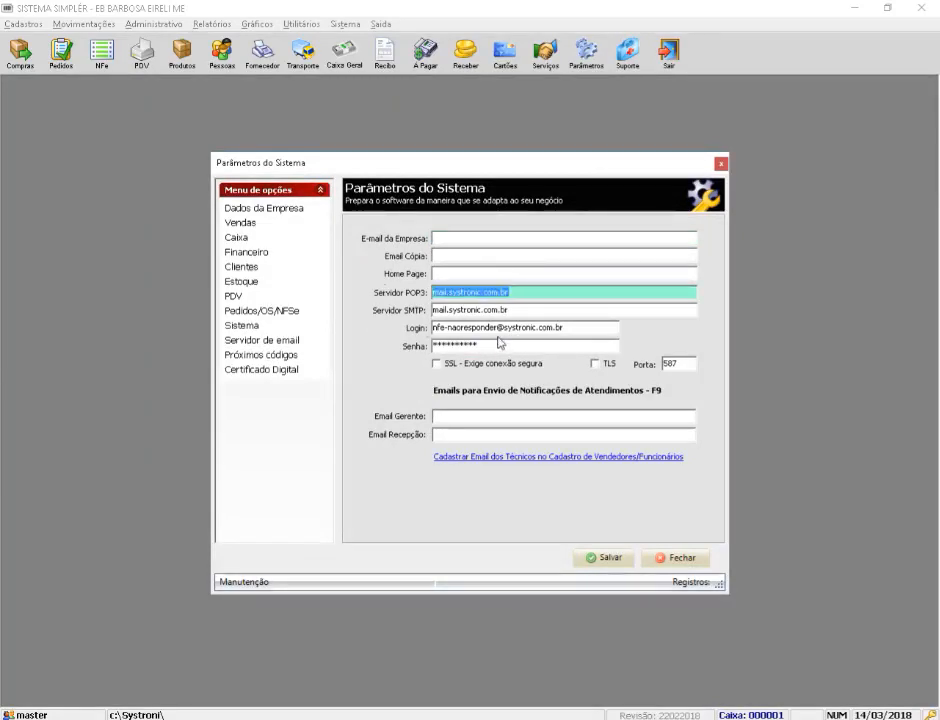
{"action": "left_click", "coordinate": [538, 310]}
{"action": "left_click", "coordinate": [454, 236]}
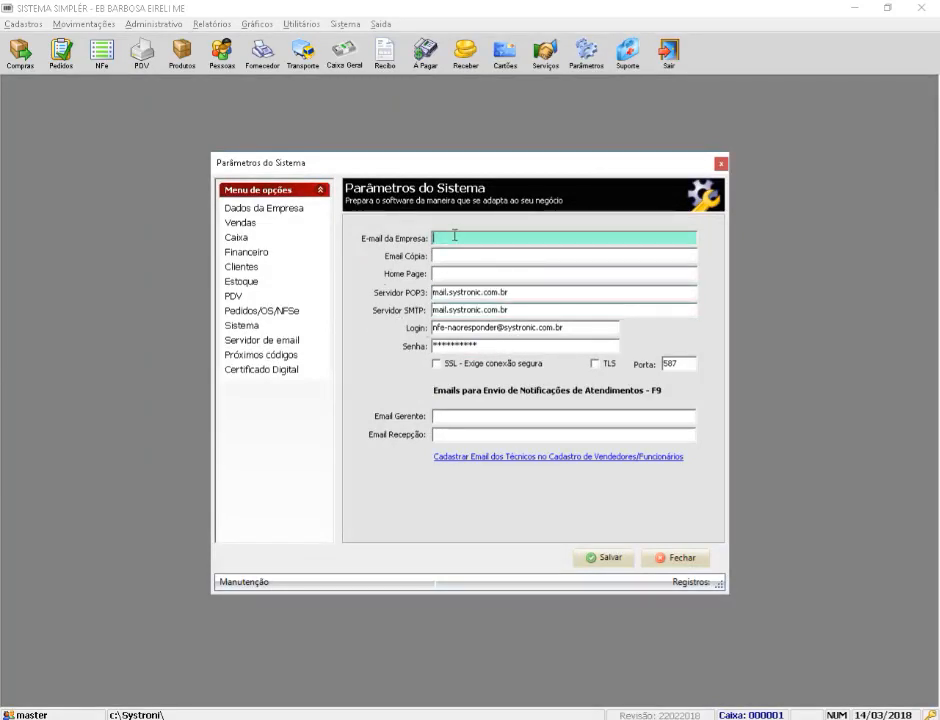
{"action": "left_click", "coordinate": [575, 327]}
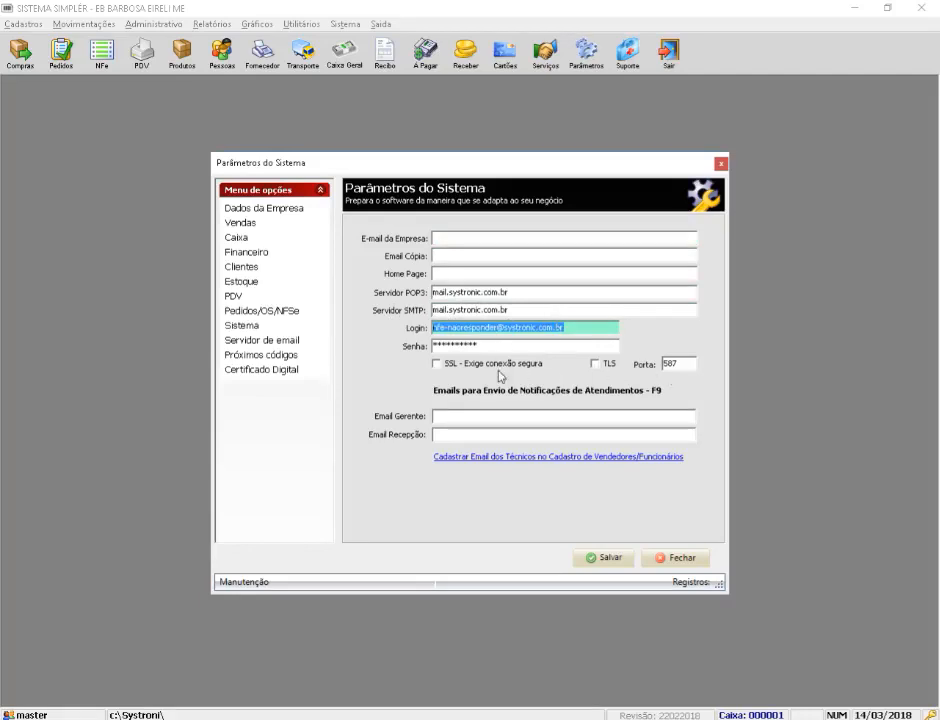
{"action": "left_click", "coordinate": [437, 366]}
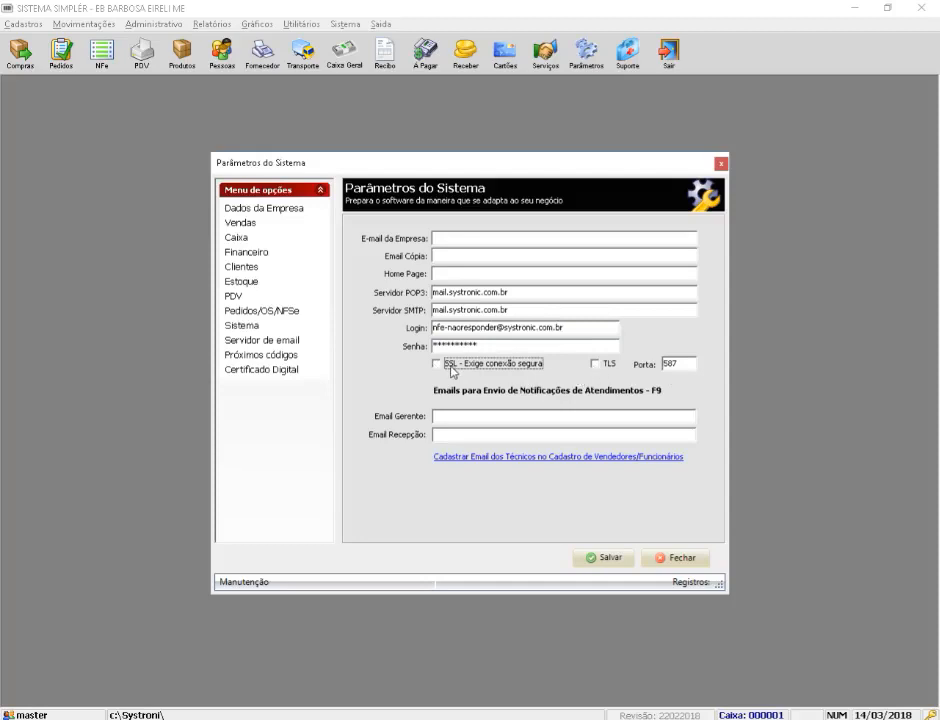
{"action": "left_click", "coordinate": [436, 366]}
{"action": "left_click", "coordinate": [596, 365]}
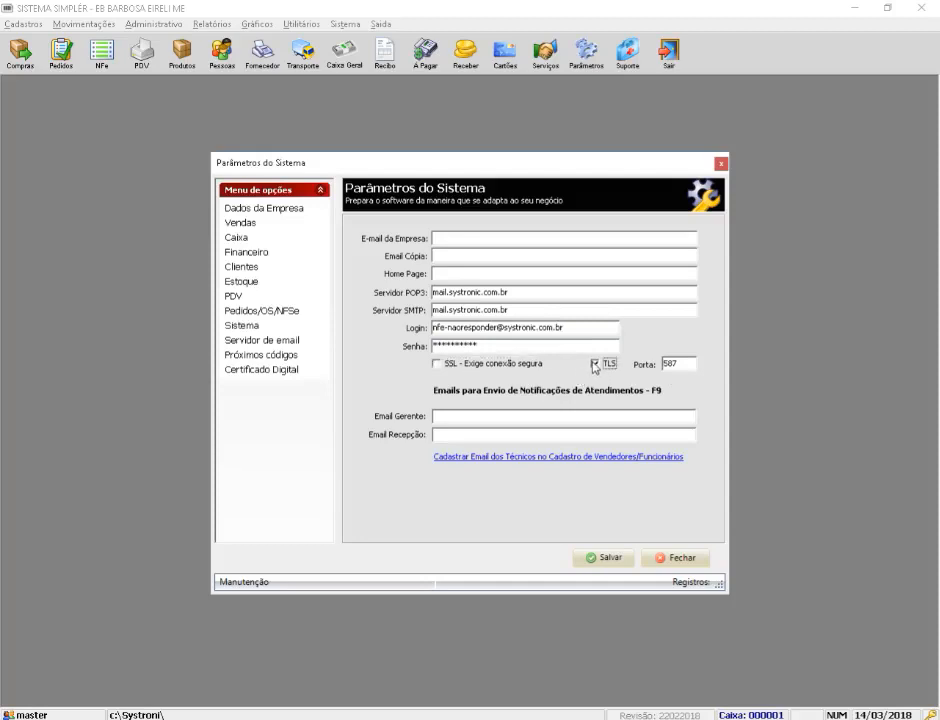
{"action": "left_click", "coordinate": [596, 365]}
{"action": "key", "text": "Tab"}
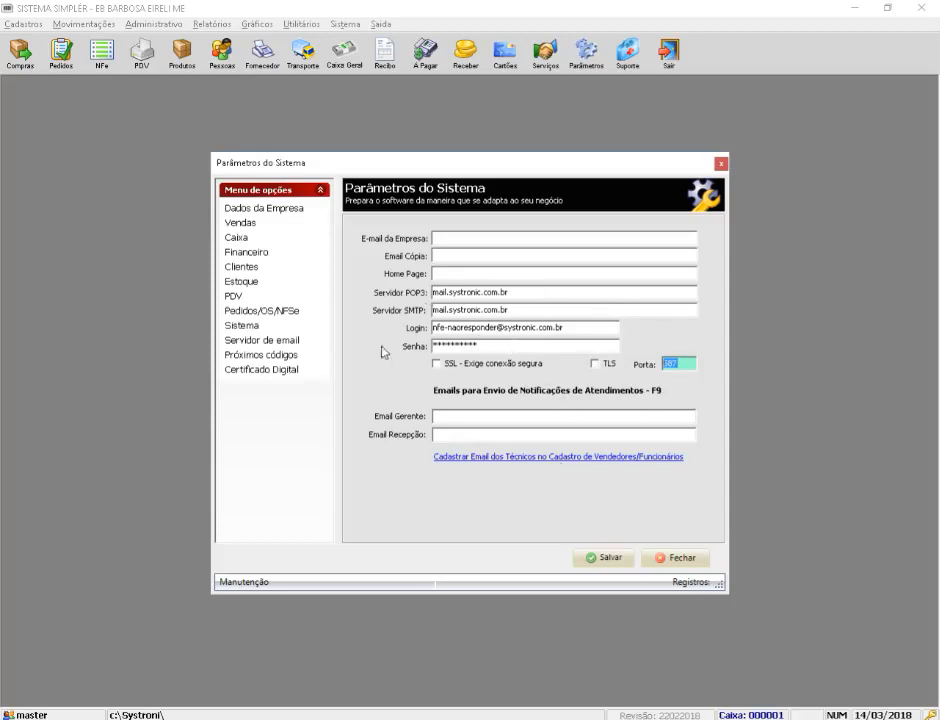
Step: Look over the Dados da Empresa fields, then close and reopen the system parameters
{"action": "left_click", "coordinate": [261, 211]}
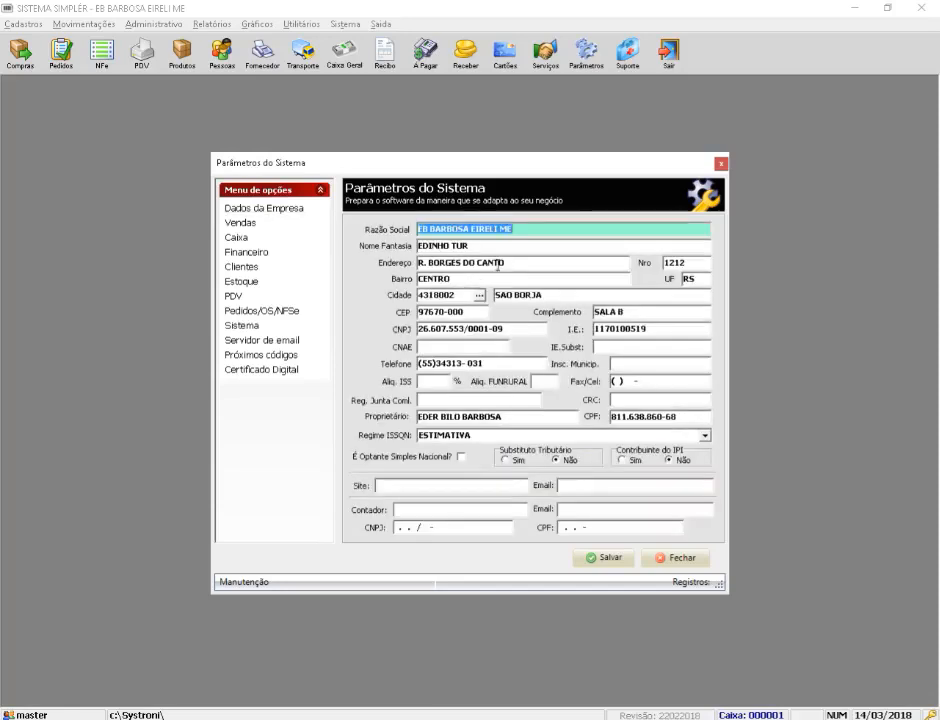
{"action": "key", "text": "Tab"}
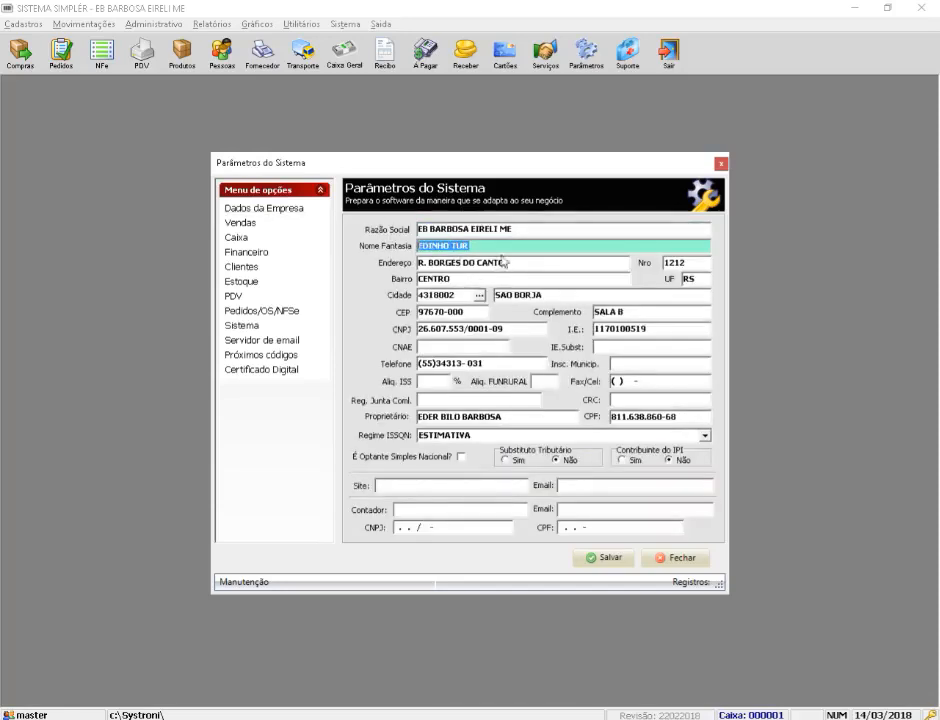
{"action": "key", "text": "Tab"}
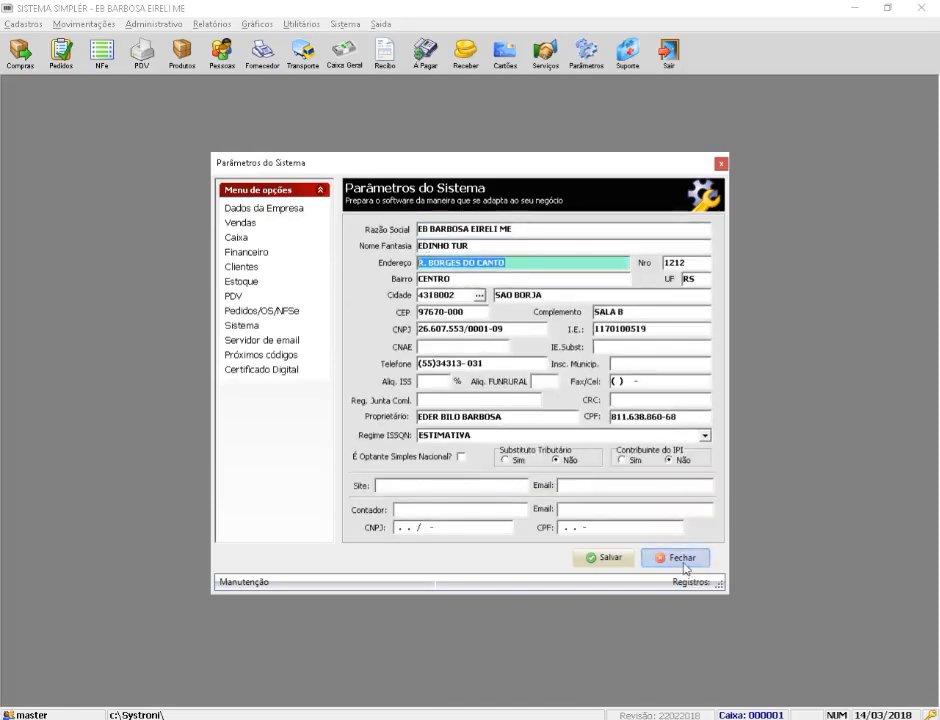
{"action": "left_click", "coordinate": [678, 557]}
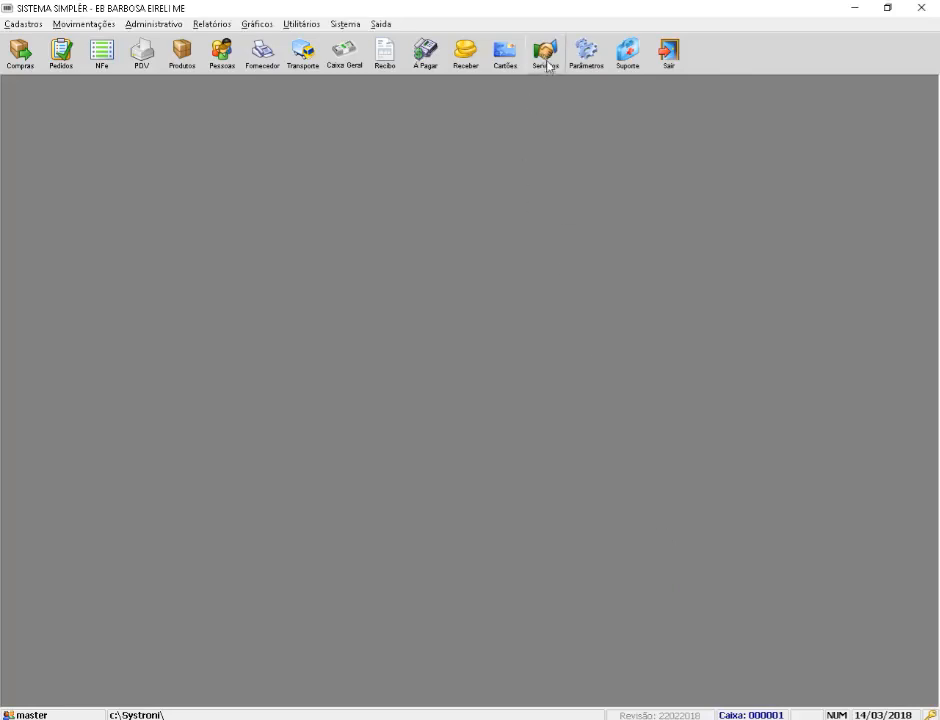
{"action": "left_click", "coordinate": [586, 52]}
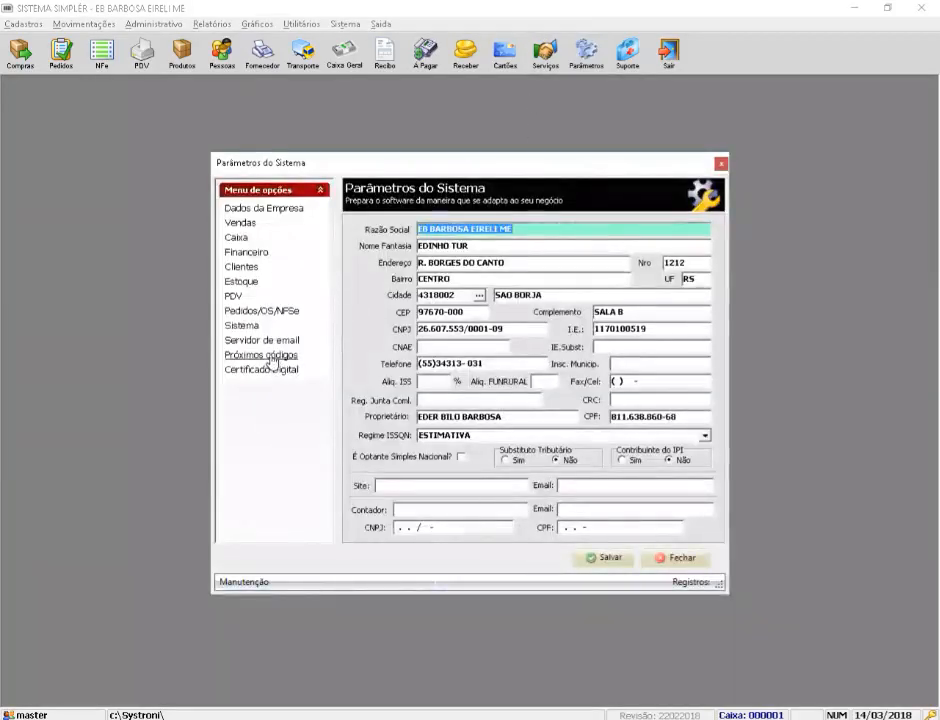
Step: In Próximos códigos, set the CTO next code to 21
{"action": "left_click", "coordinate": [268, 356]}
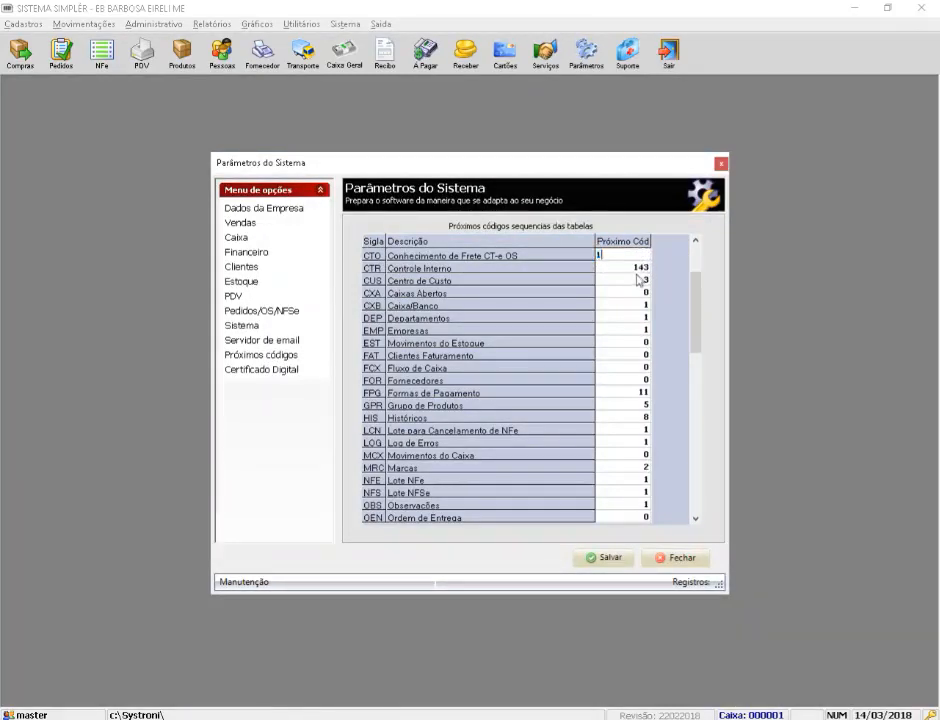
{"action": "left_click", "coordinate": [640, 280]}
{"action": "left_click", "coordinate": [642, 257]}
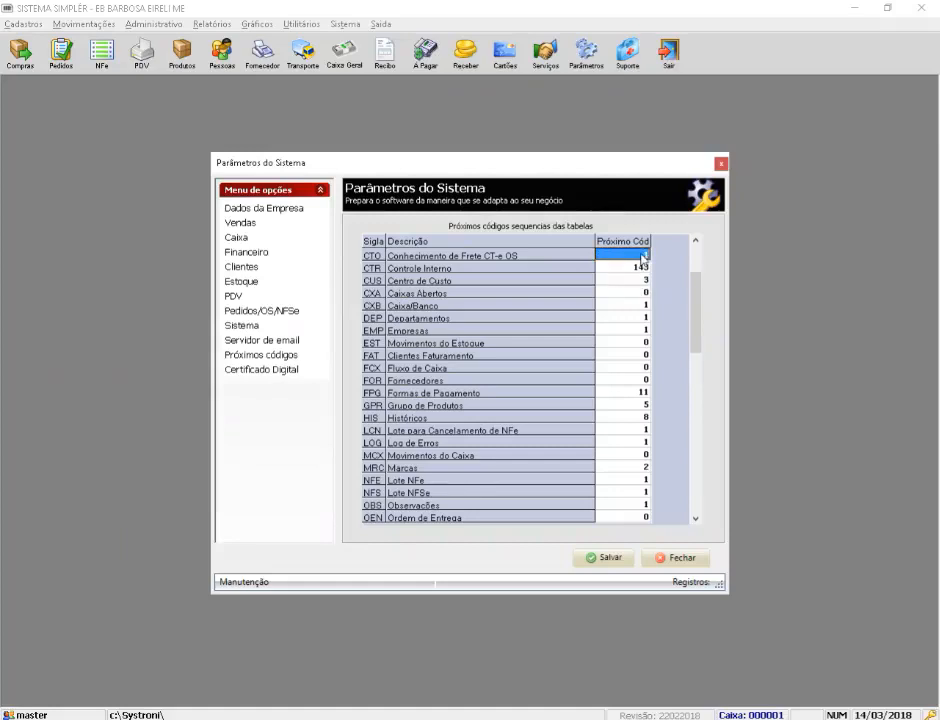
{"action": "left_click", "coordinate": [642, 257]}
{"action": "type", "text": "21"}
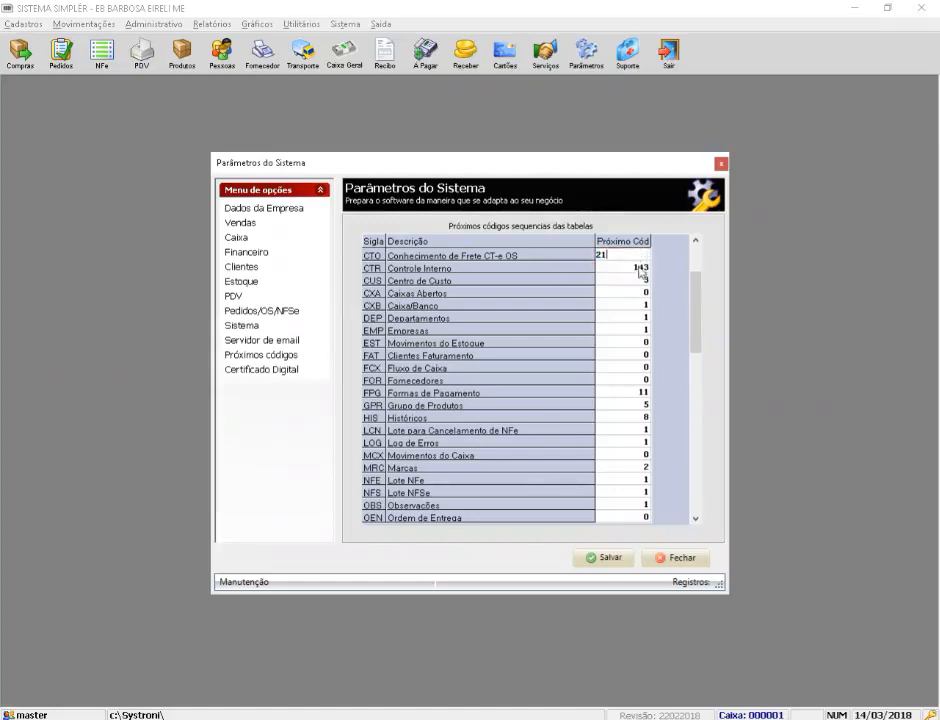
{"action": "key", "text": "Return"}
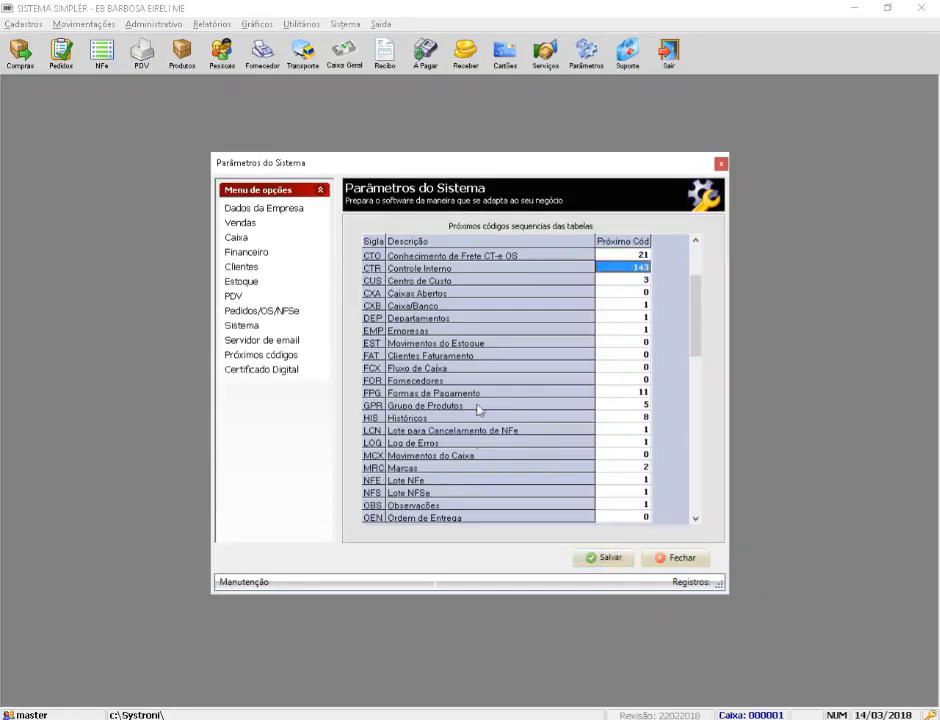
Step: Check the CTE and CTO next codes, save the table, and return to company data
{"action": "left_click", "coordinate": [698, 455]}
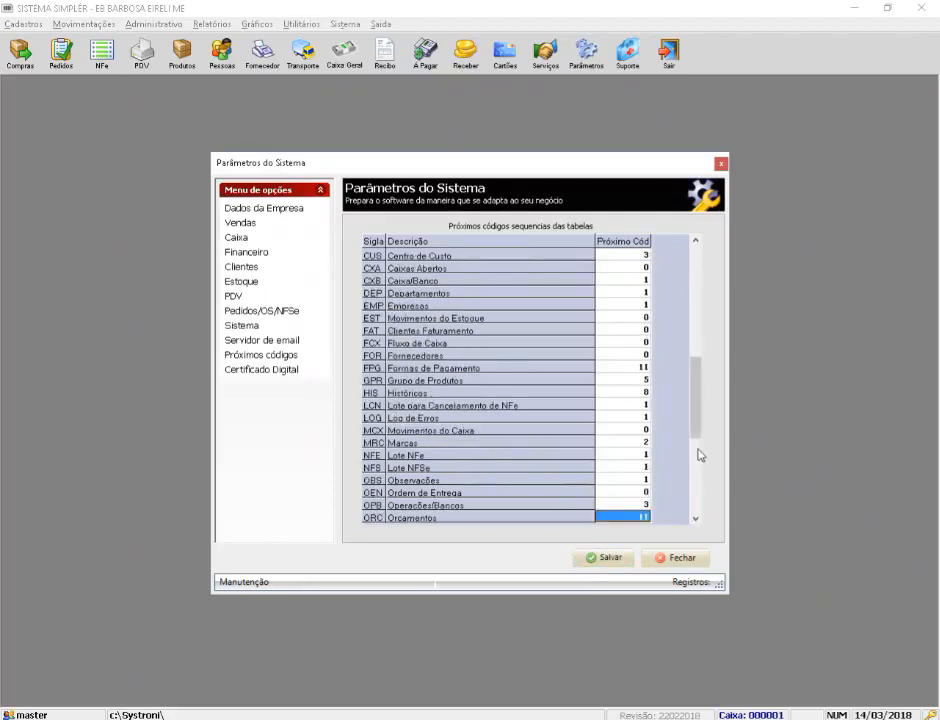
{"action": "left_click", "coordinate": [700, 455]}
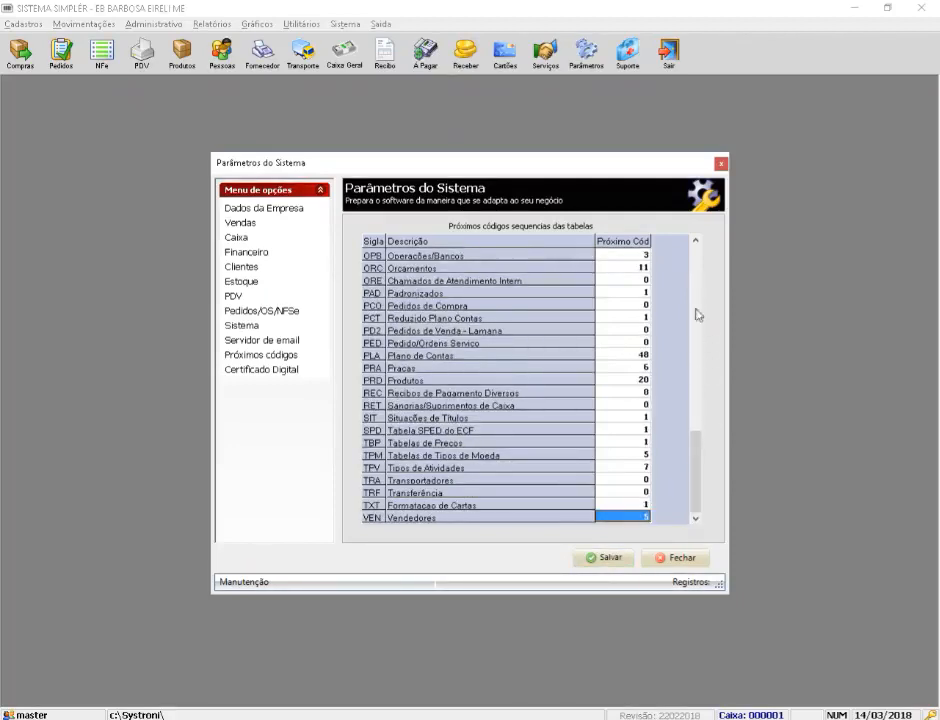
{"action": "left_click", "coordinate": [700, 266]}
{"action": "left_click", "coordinate": [697, 256]}
{"action": "left_click", "coordinate": [697, 256]}
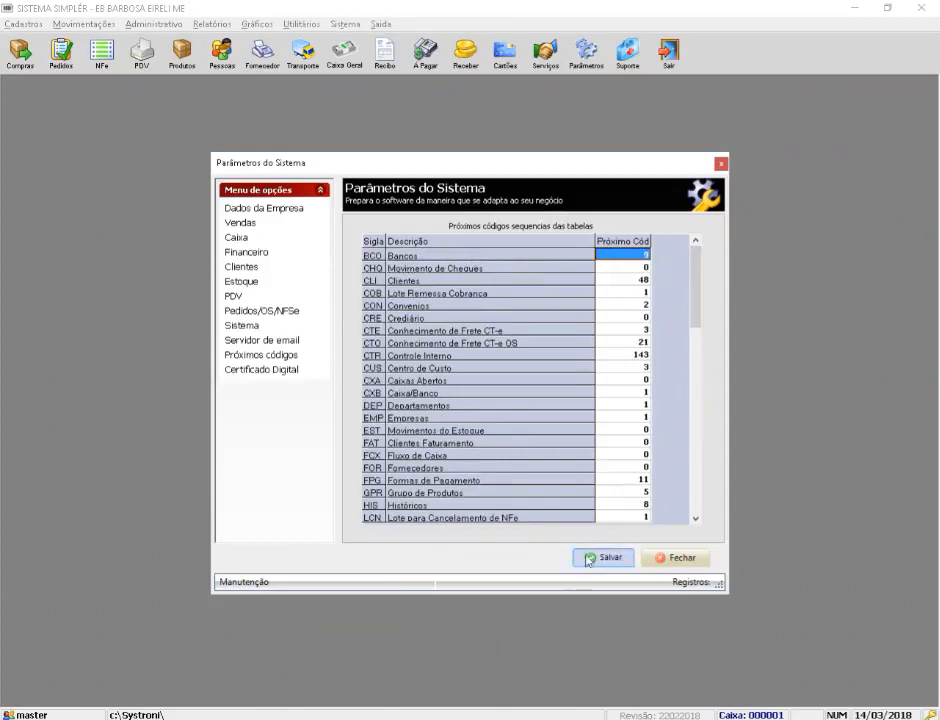
{"action": "left_click", "coordinate": [628, 331]}
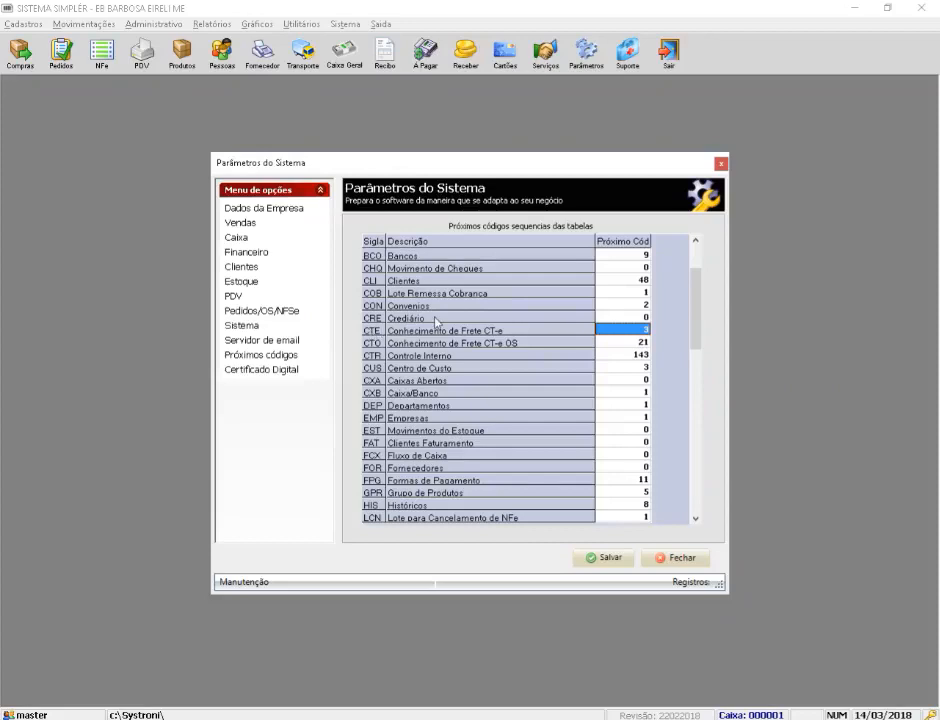
{"action": "left_click", "coordinate": [384, 346]}
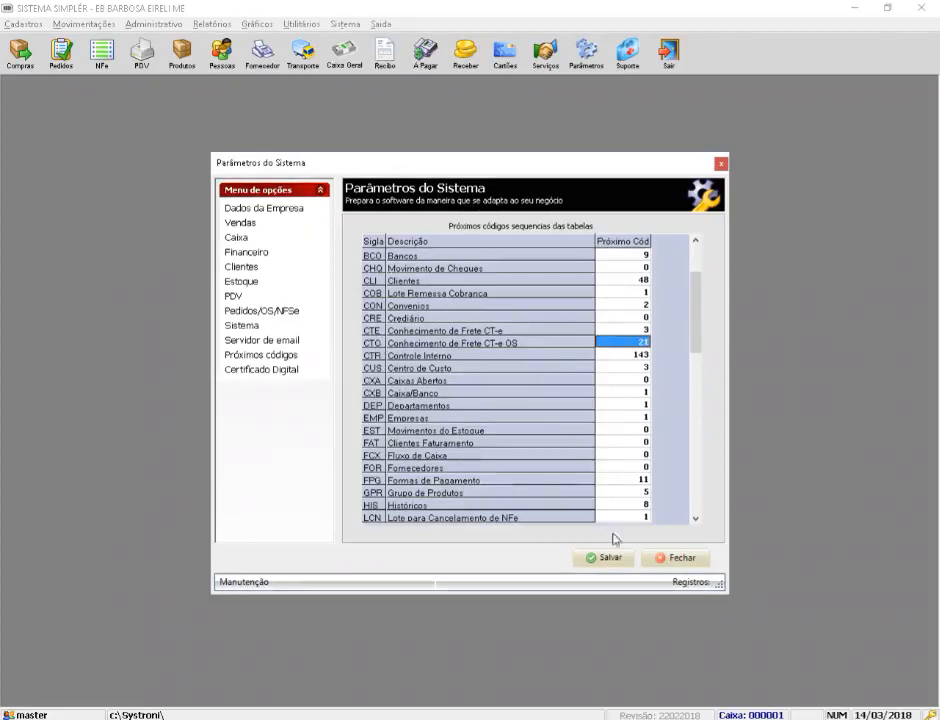
{"action": "left_click", "coordinate": [610, 566]}
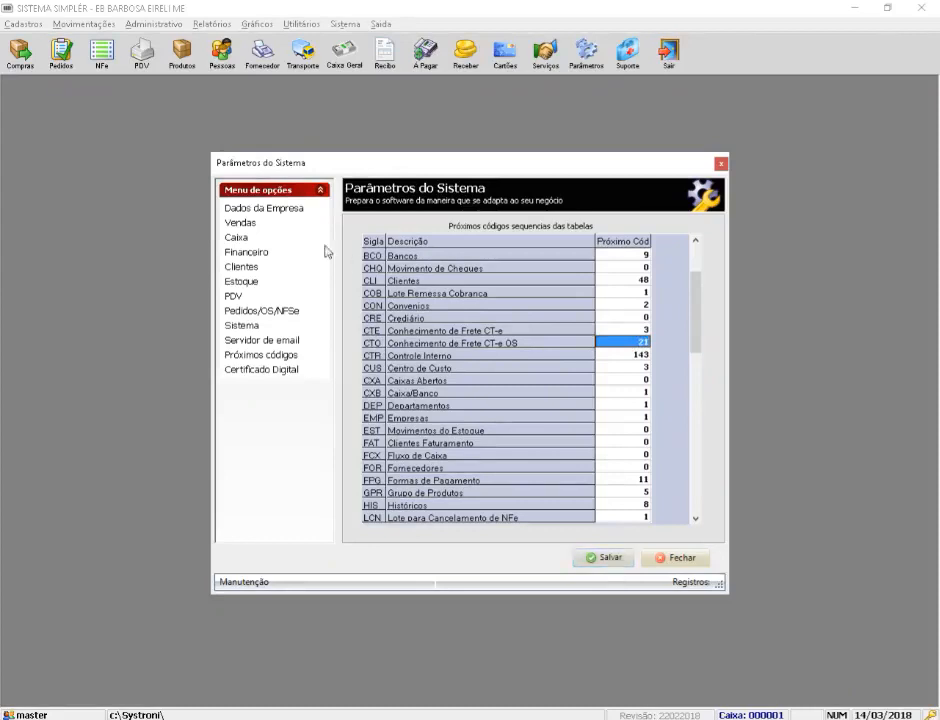
{"action": "left_click", "coordinate": [258, 209]}
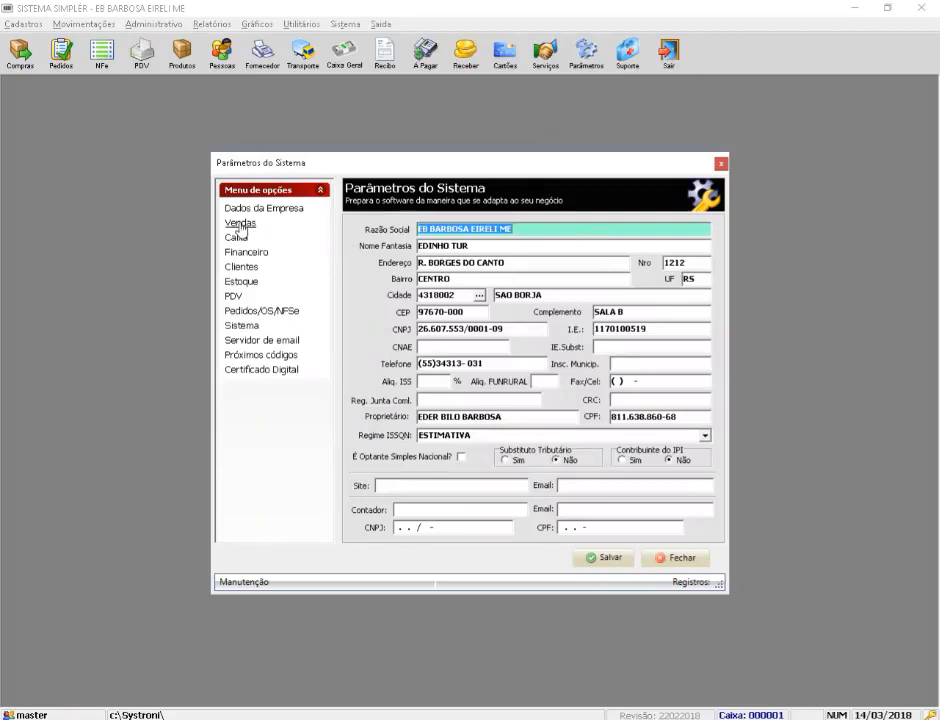
Step: Check the NF-e (series 01, 123), NF com Formulário and NFC-e next numbers, then save and close
{"action": "left_click", "coordinate": [241, 224]}
{"action": "left_click", "coordinate": [548, 284]}
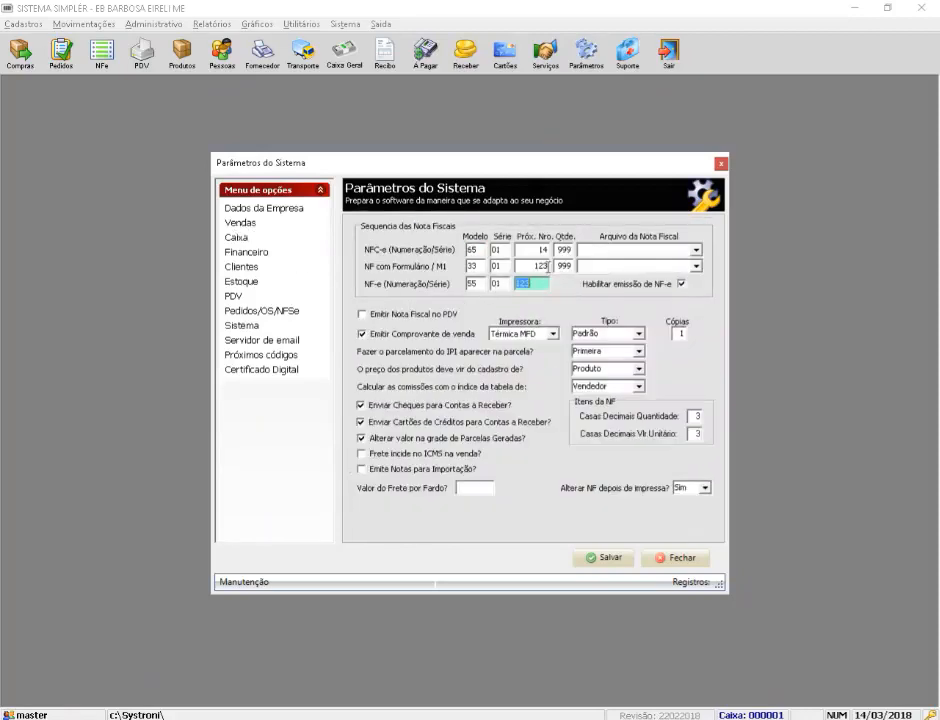
{"action": "left_click", "coordinate": [536, 266]}
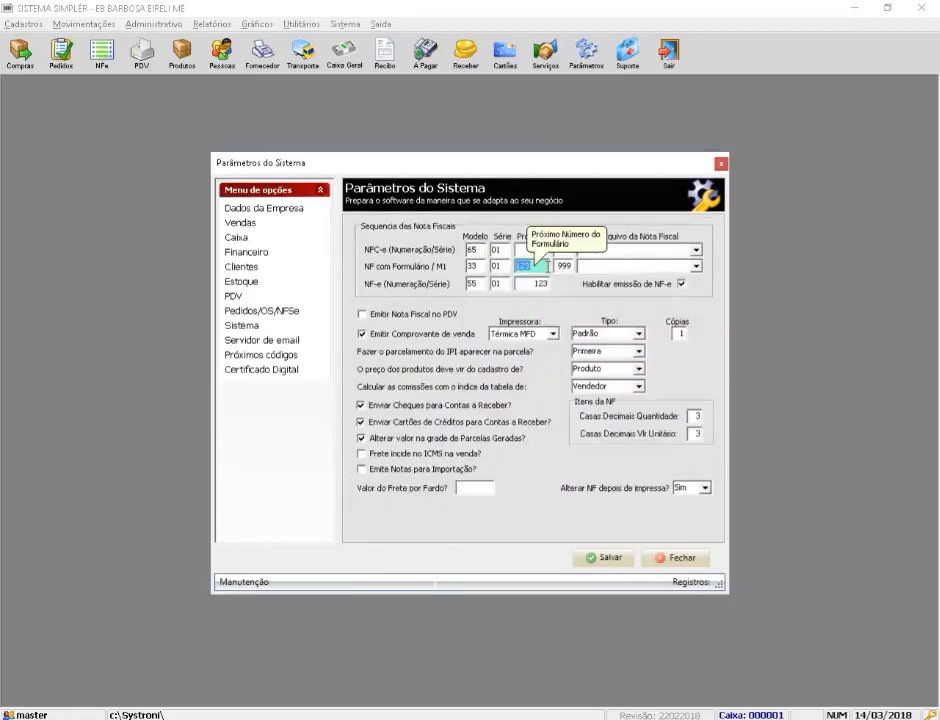
{"action": "left_click", "coordinate": [530, 250]}
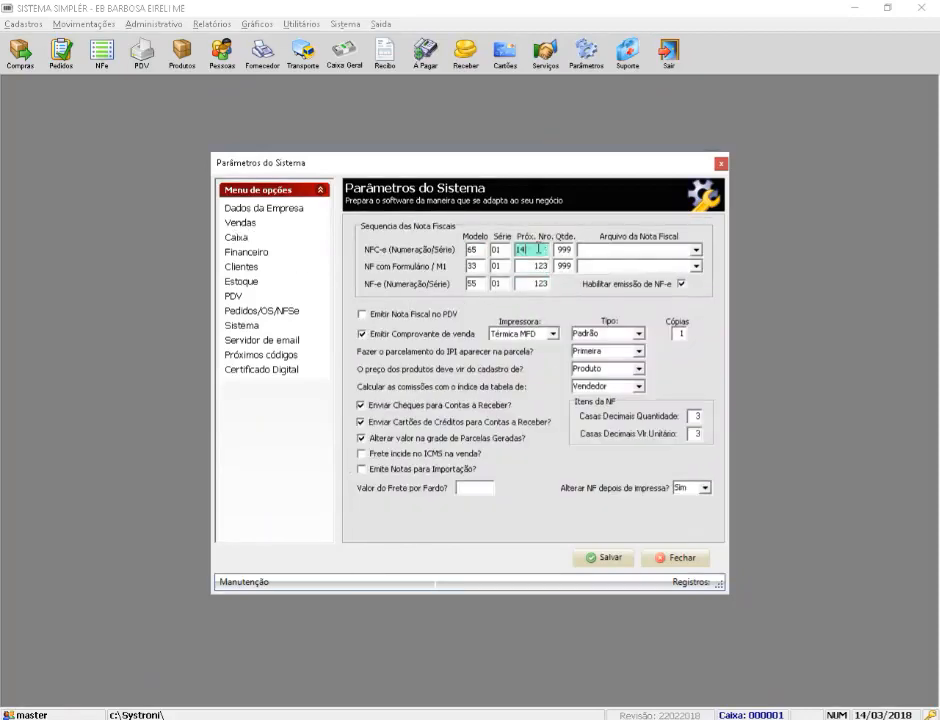
{"action": "left_click", "coordinate": [612, 558]}
{"action": "left_click", "coordinate": [676, 559]}
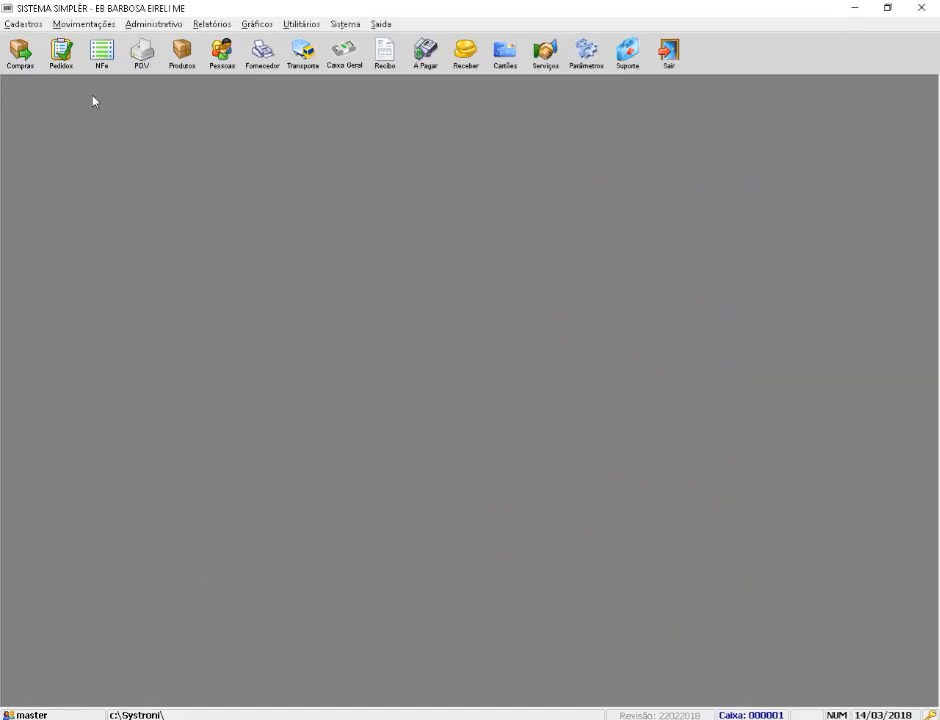
{"action": "left_click", "coordinate": [84, 24]}
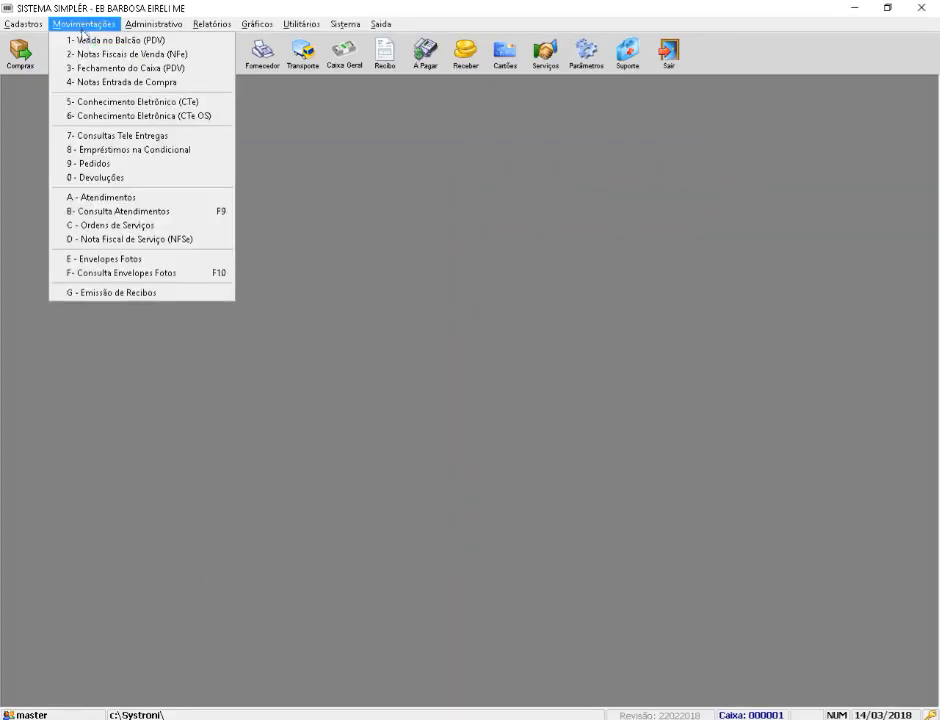
{"action": "left_click", "coordinate": [134, 116]}
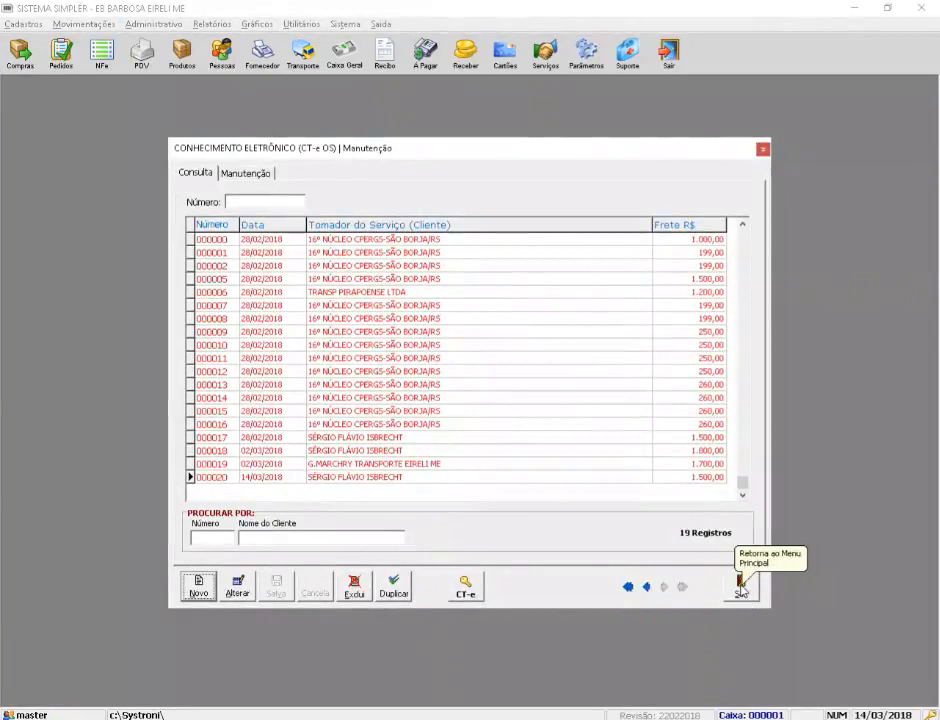
{"action": "left_click", "coordinate": [741, 589]}
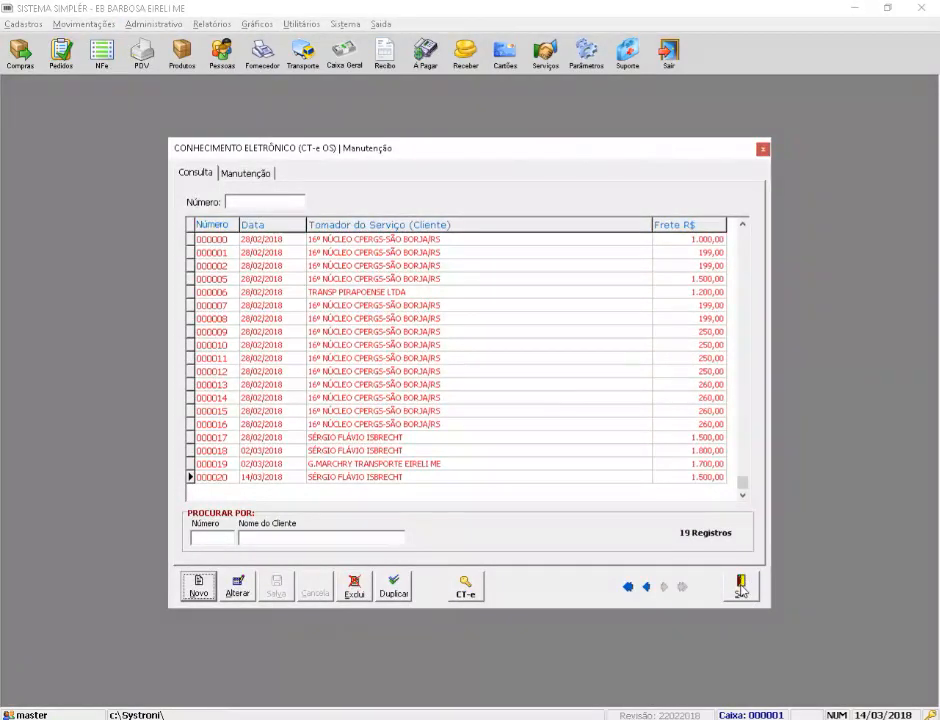
{"action": "left_click", "coordinate": [741, 590]}
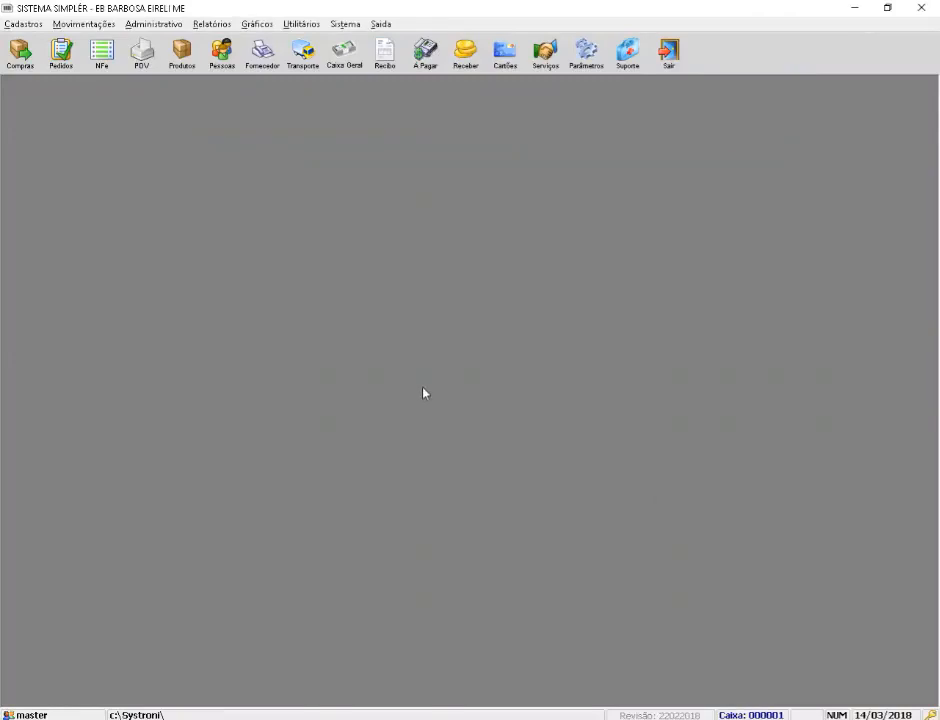